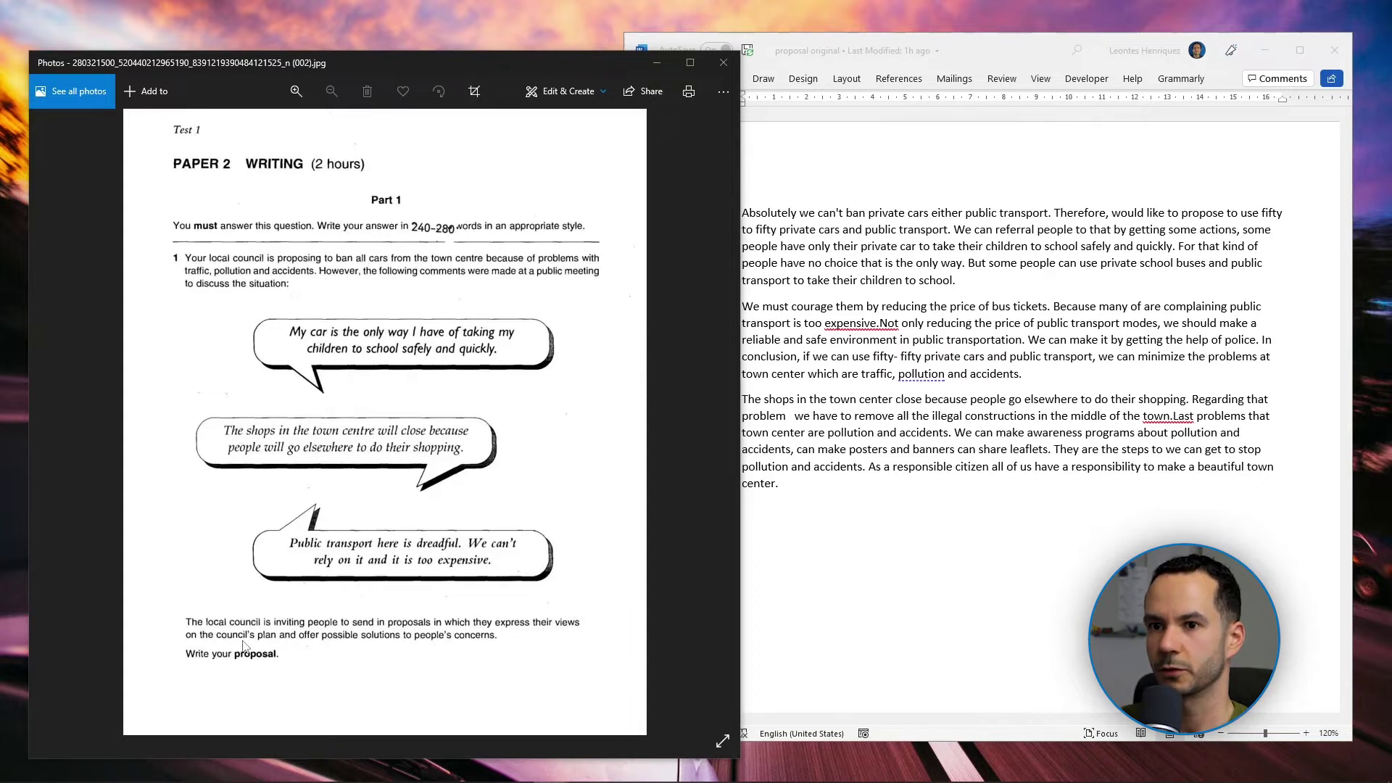
Bring the 'proposal original' Word document in front of the exam task image.
click(945, 245)
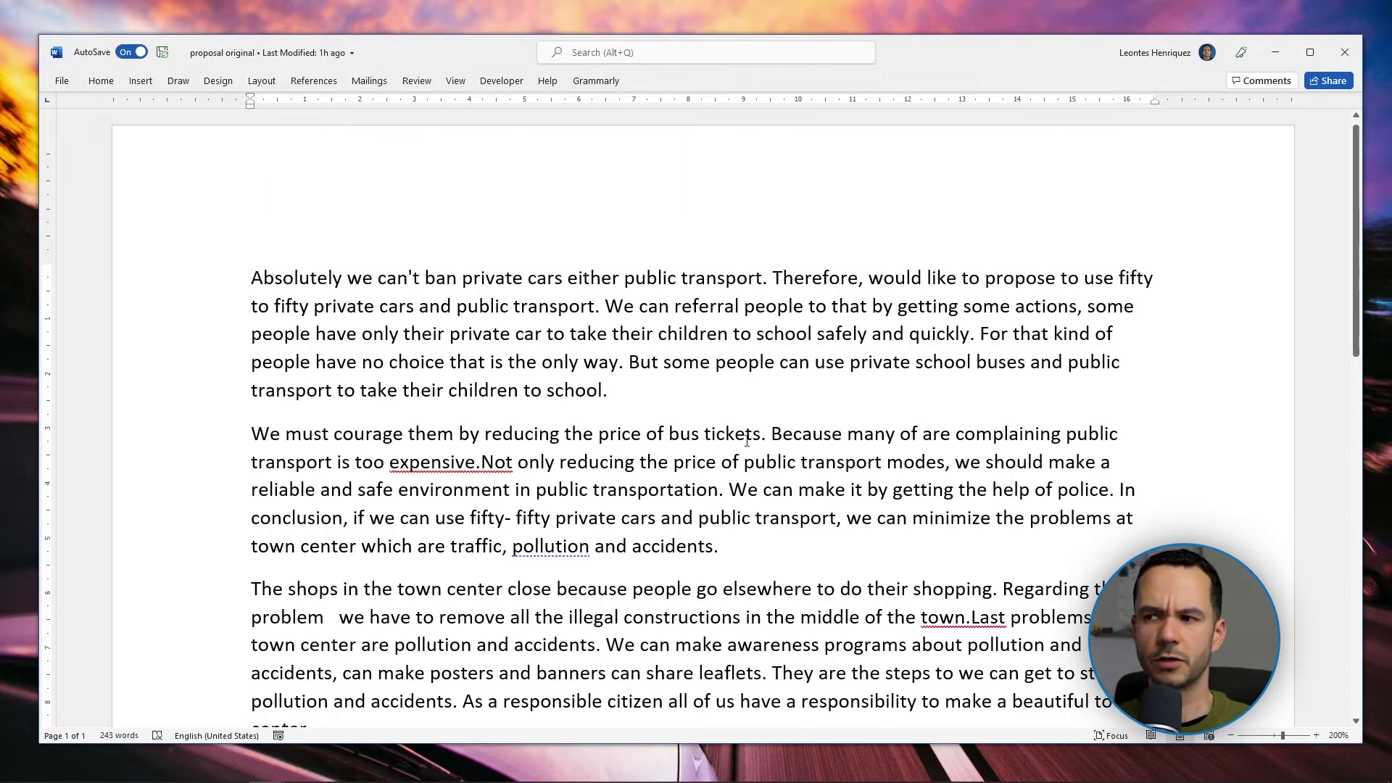
scroll(734, 420, down, 2)
scroll(741, 405, up, 1)
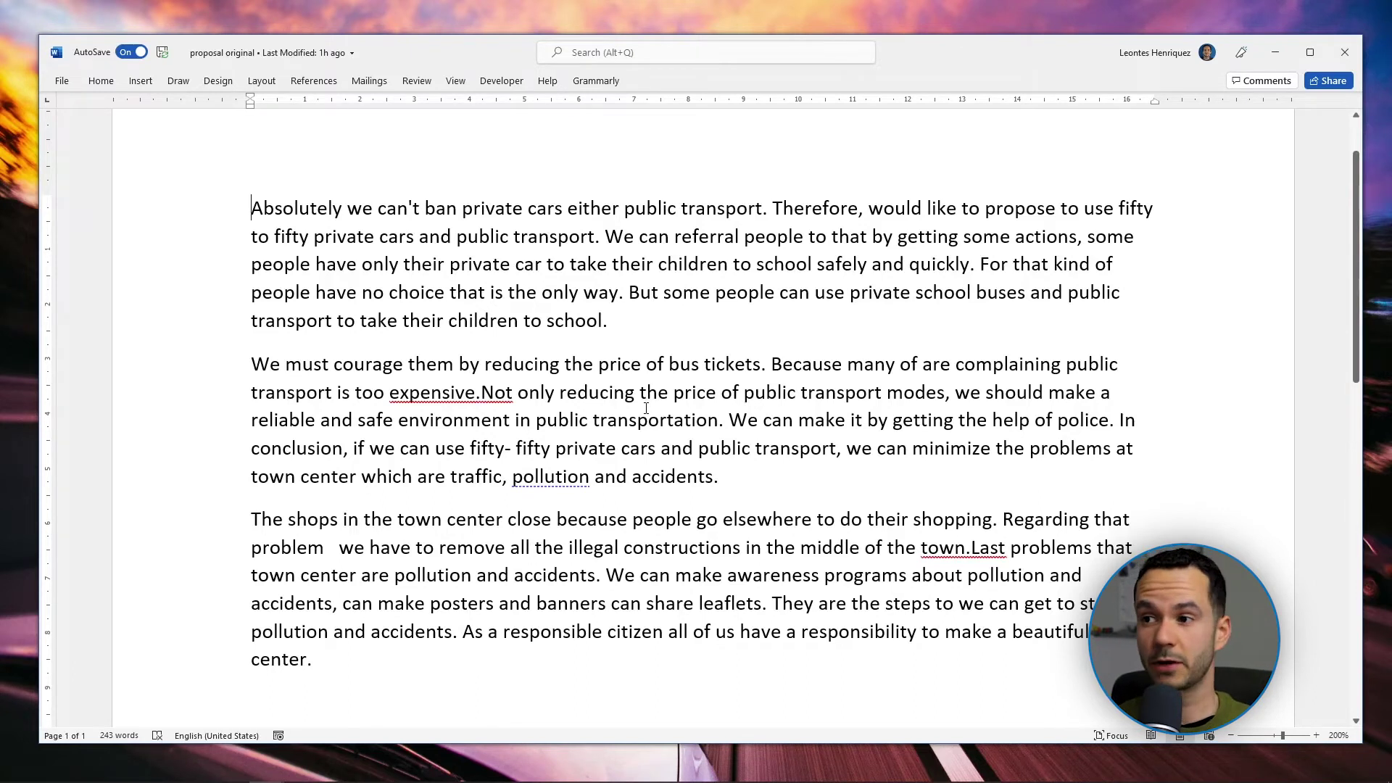
scroll(725, 384, up, 2)
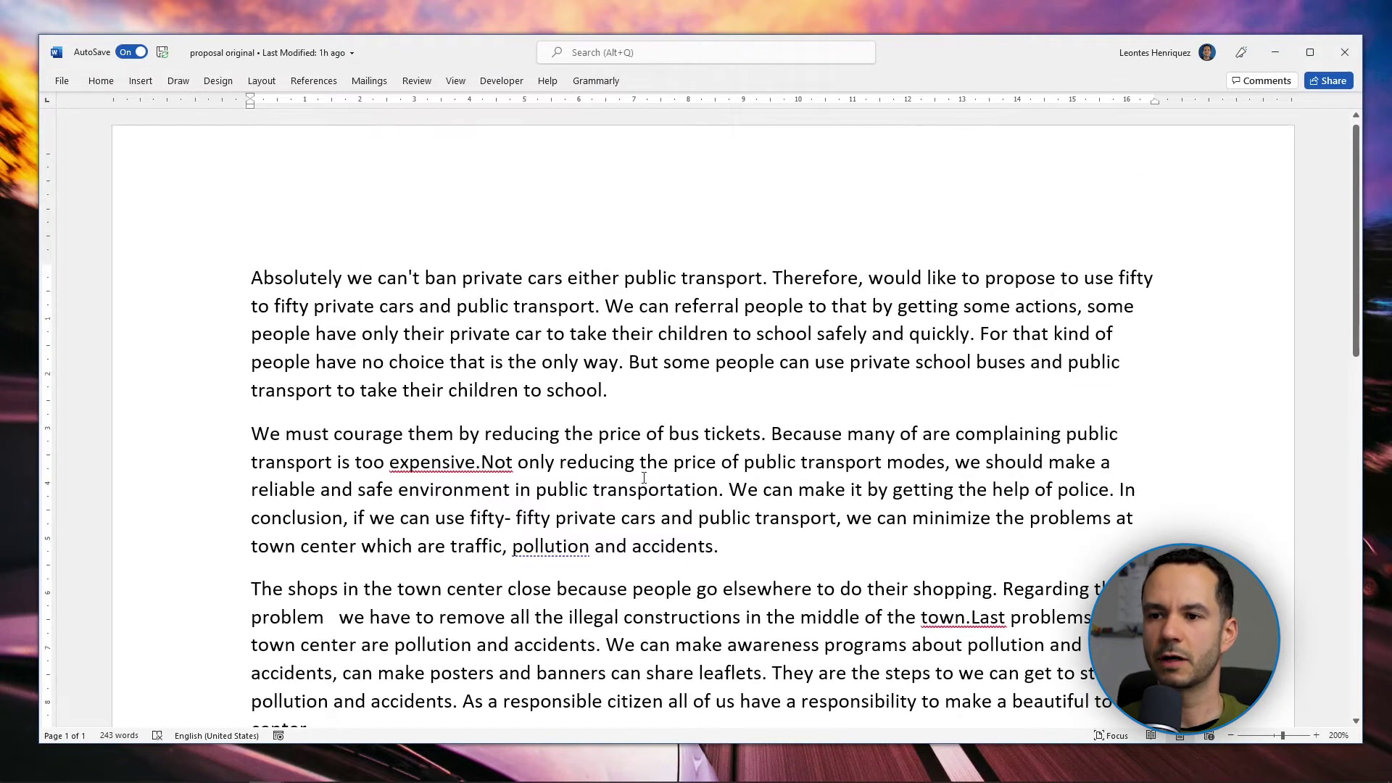
scroll(644, 478, down, 2)
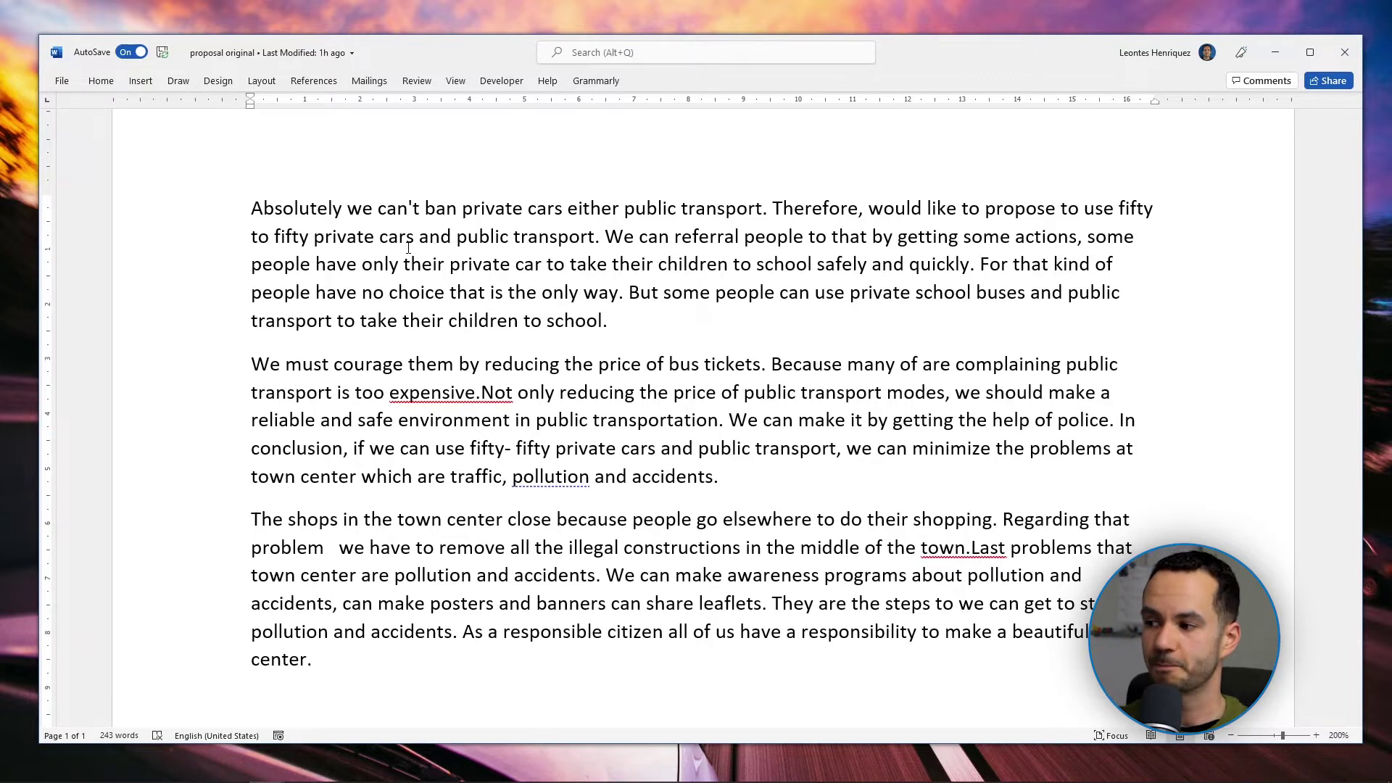
Add an underlined 'Introduction' heading above the first paragraph, followed by a new line.
scroll(408, 248, up, 1)
click(252, 293)
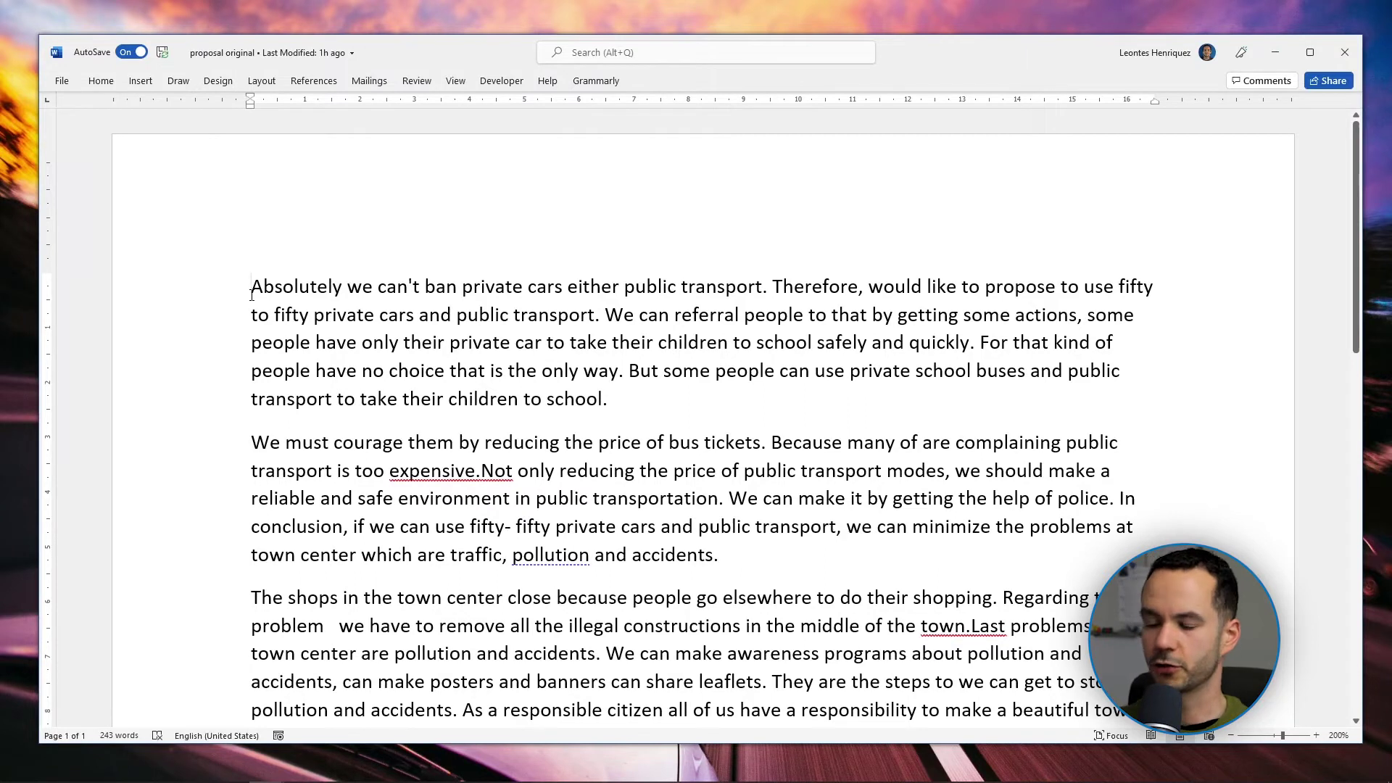
key(Return)
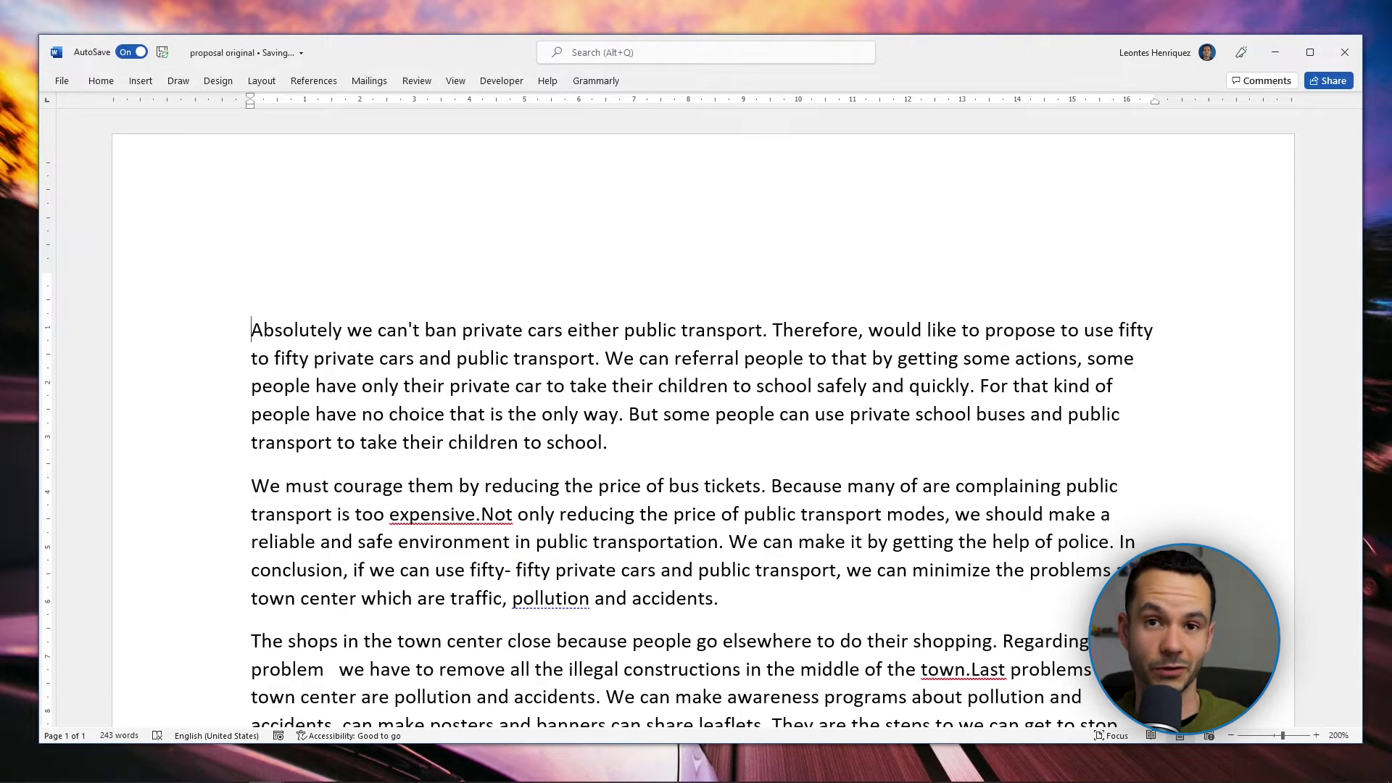
click(252, 284)
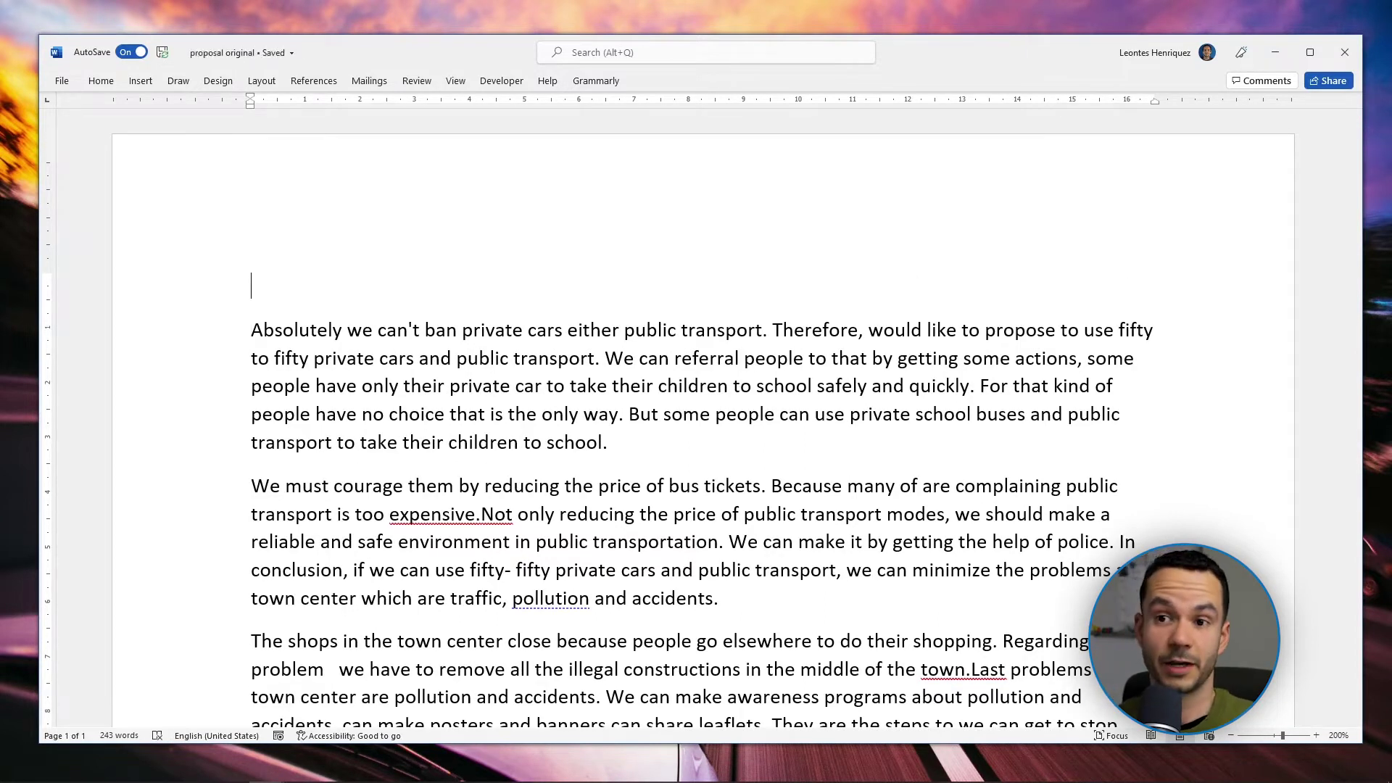
text(Introduction)
key(ctrl+u)
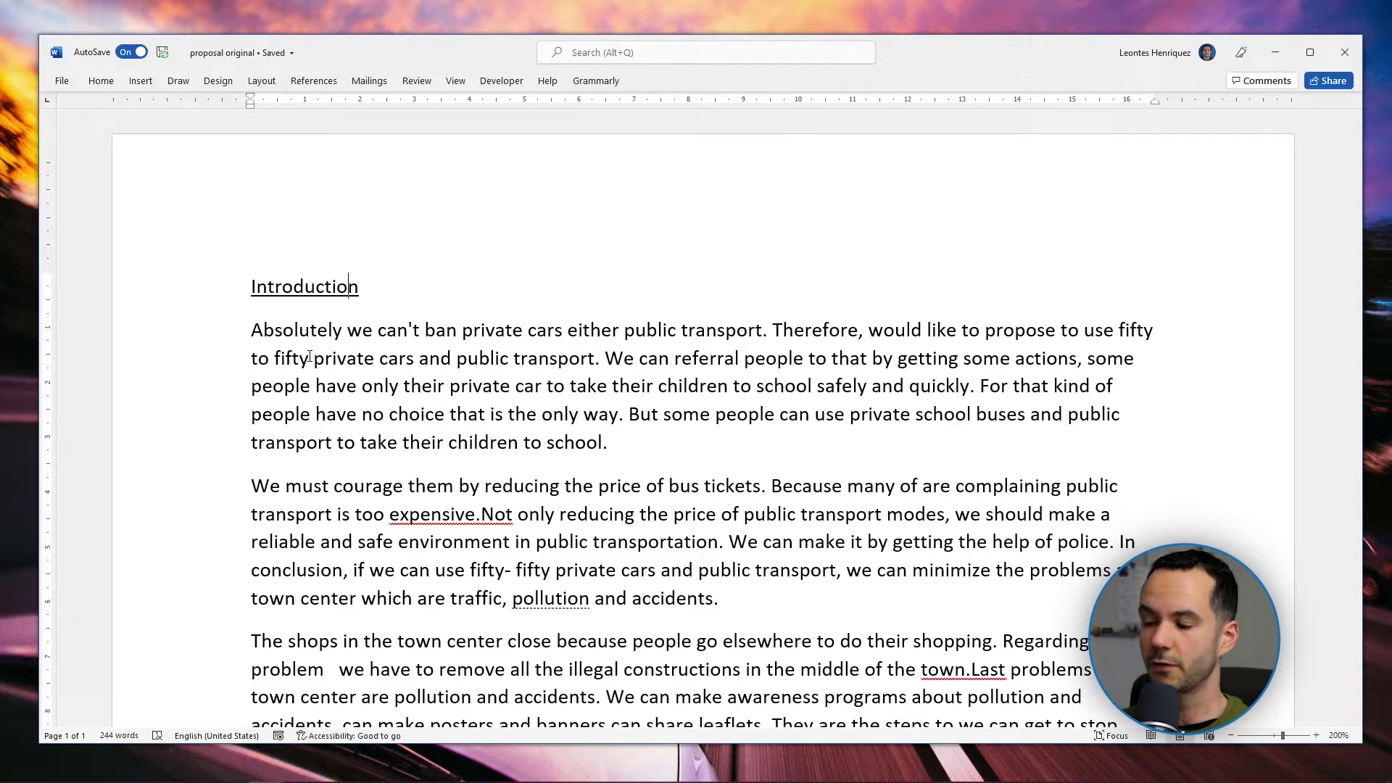
key(Return)
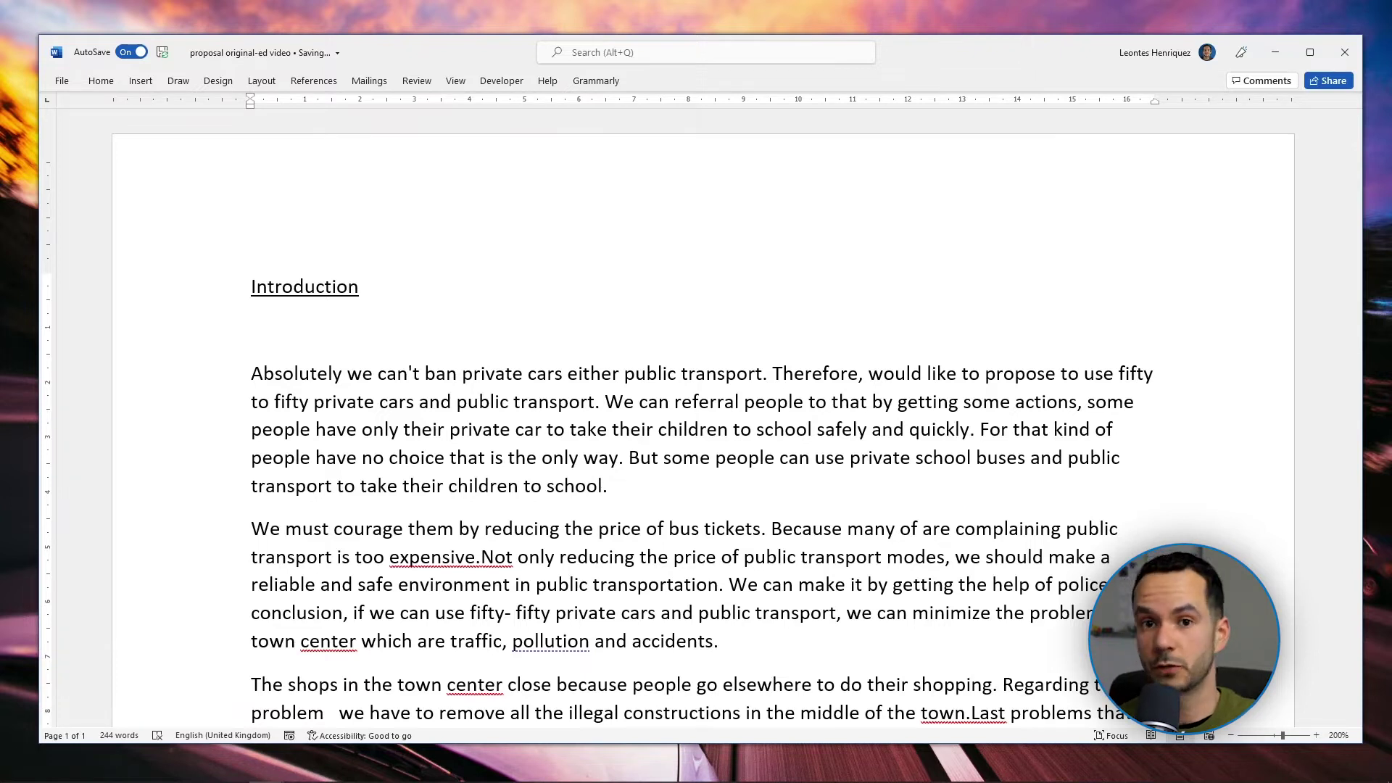
Write the aim sentence about the council's plan to ban all cars from the town centre.
text(Yh)
key(BackSpace)
key(BackSpace)
text(The aim of this proposal is to express concerns regarding the councils)
key(BackSpace)
text('s plan to)
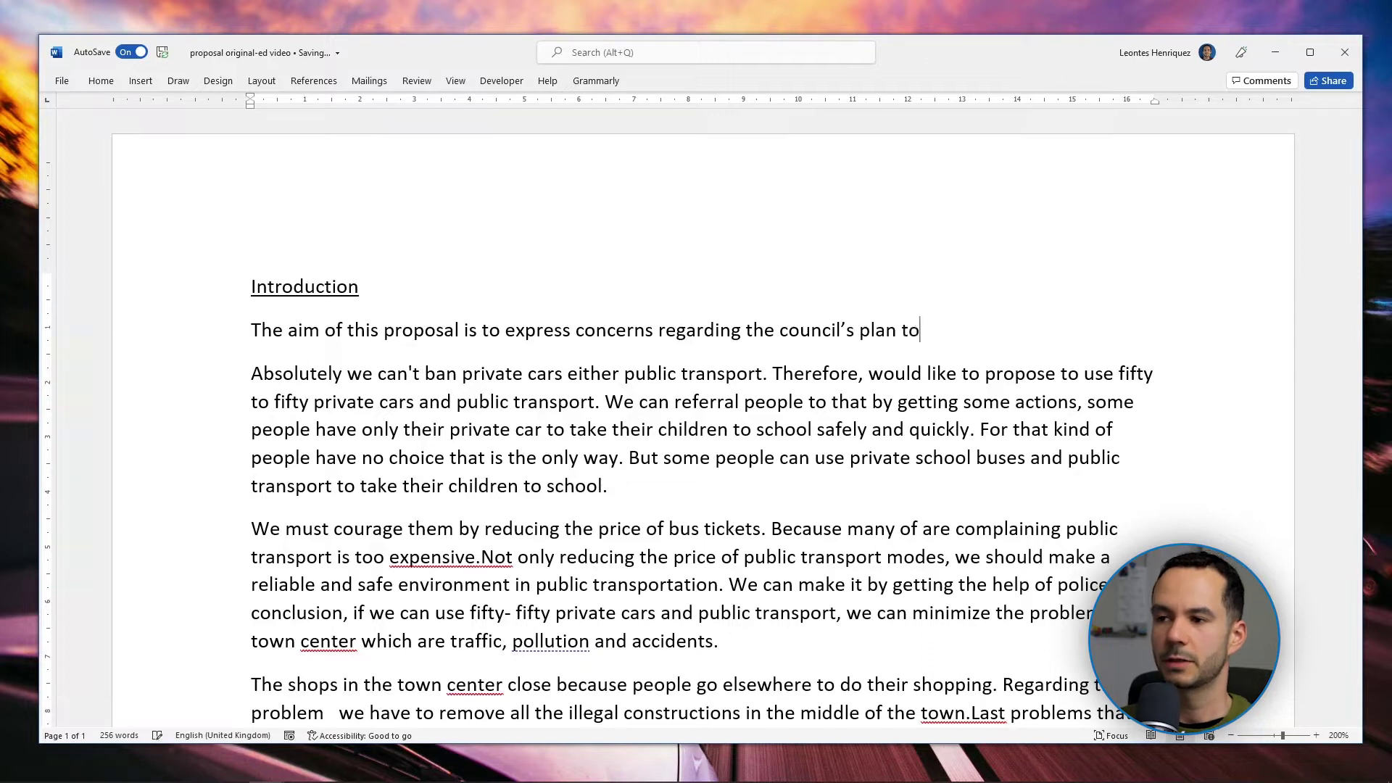
text( ban all cars from the town)
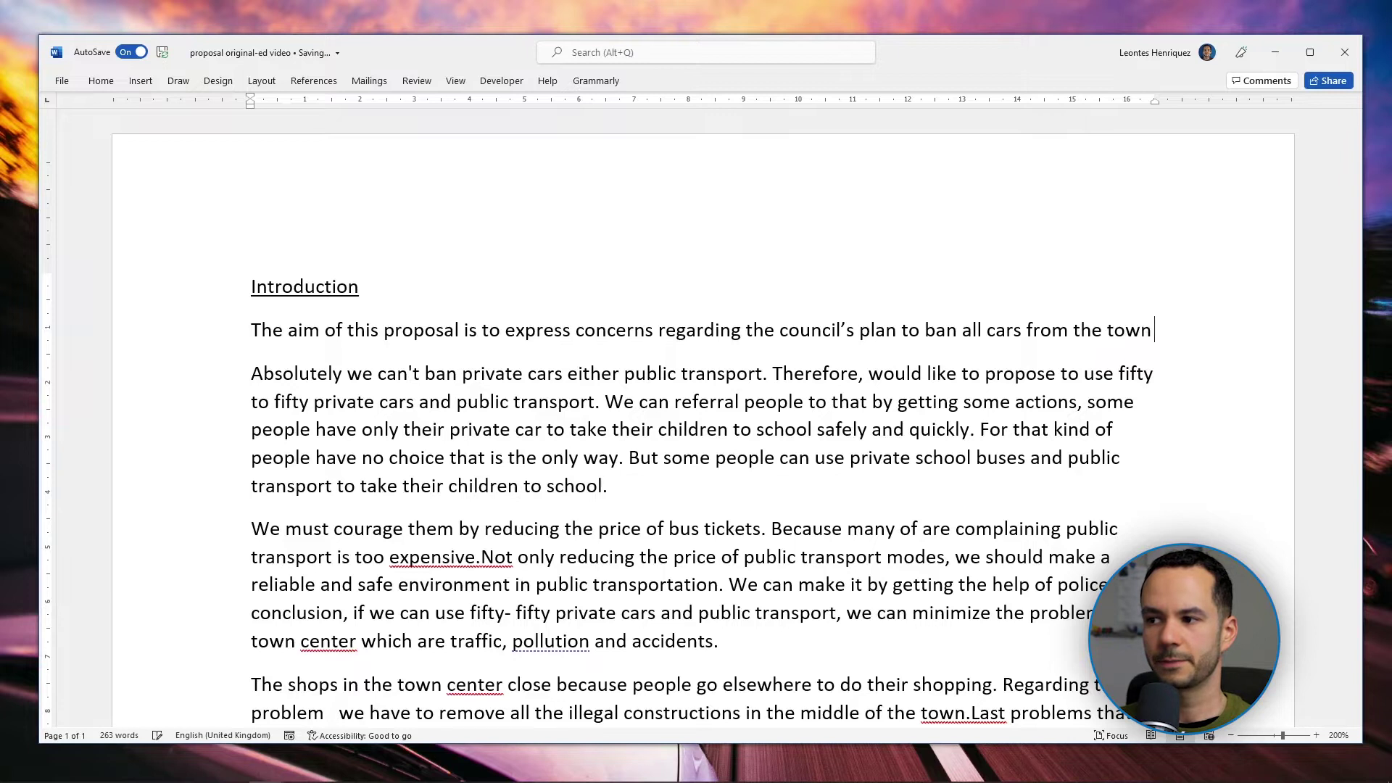
text( centre and to offer )
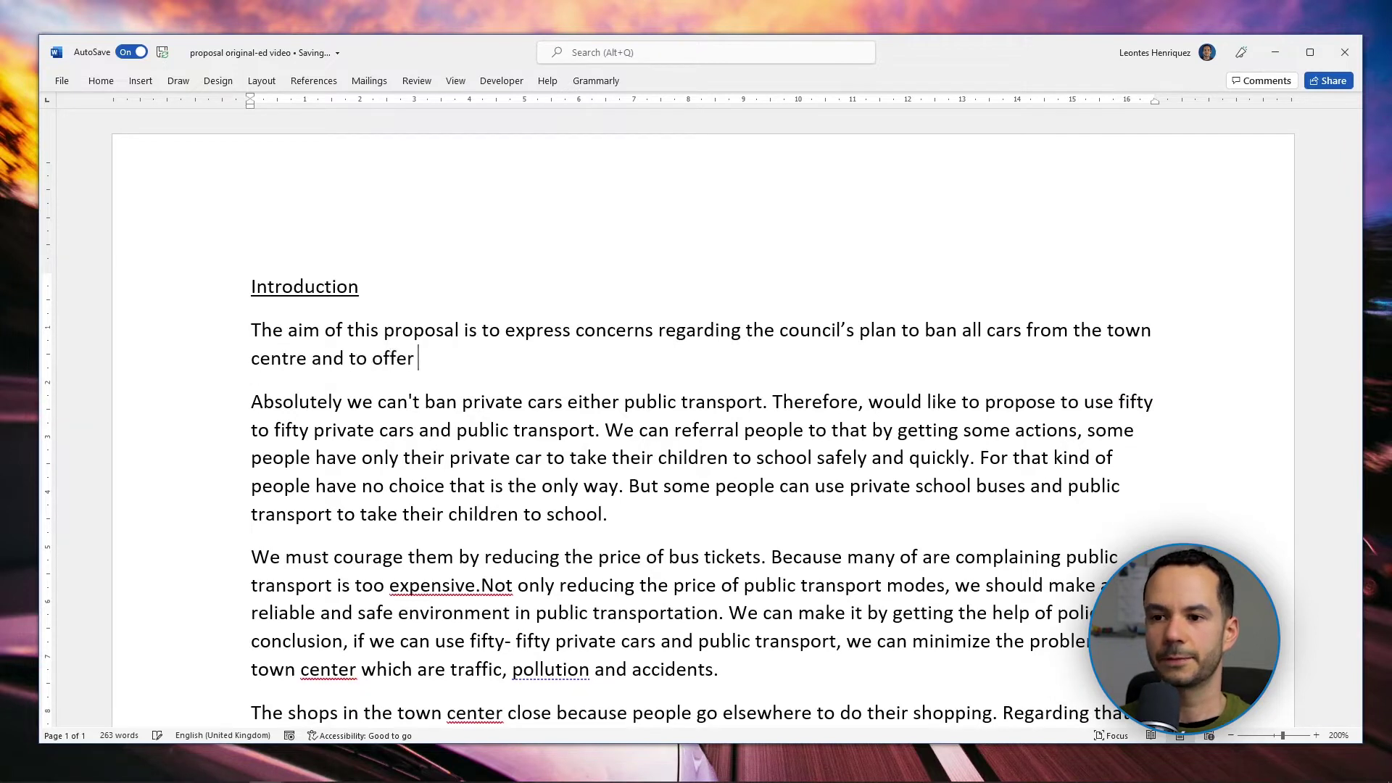
text(possibl)
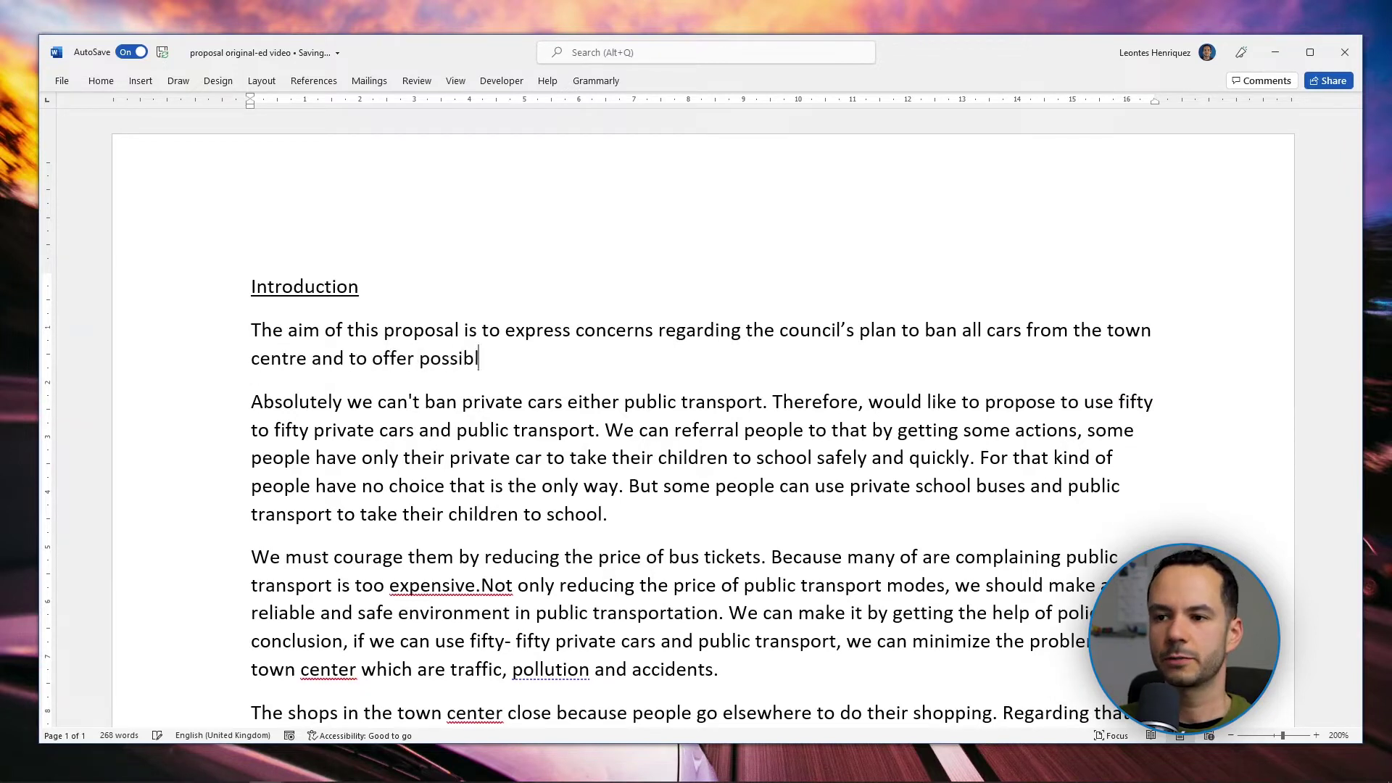
text(e solutions )
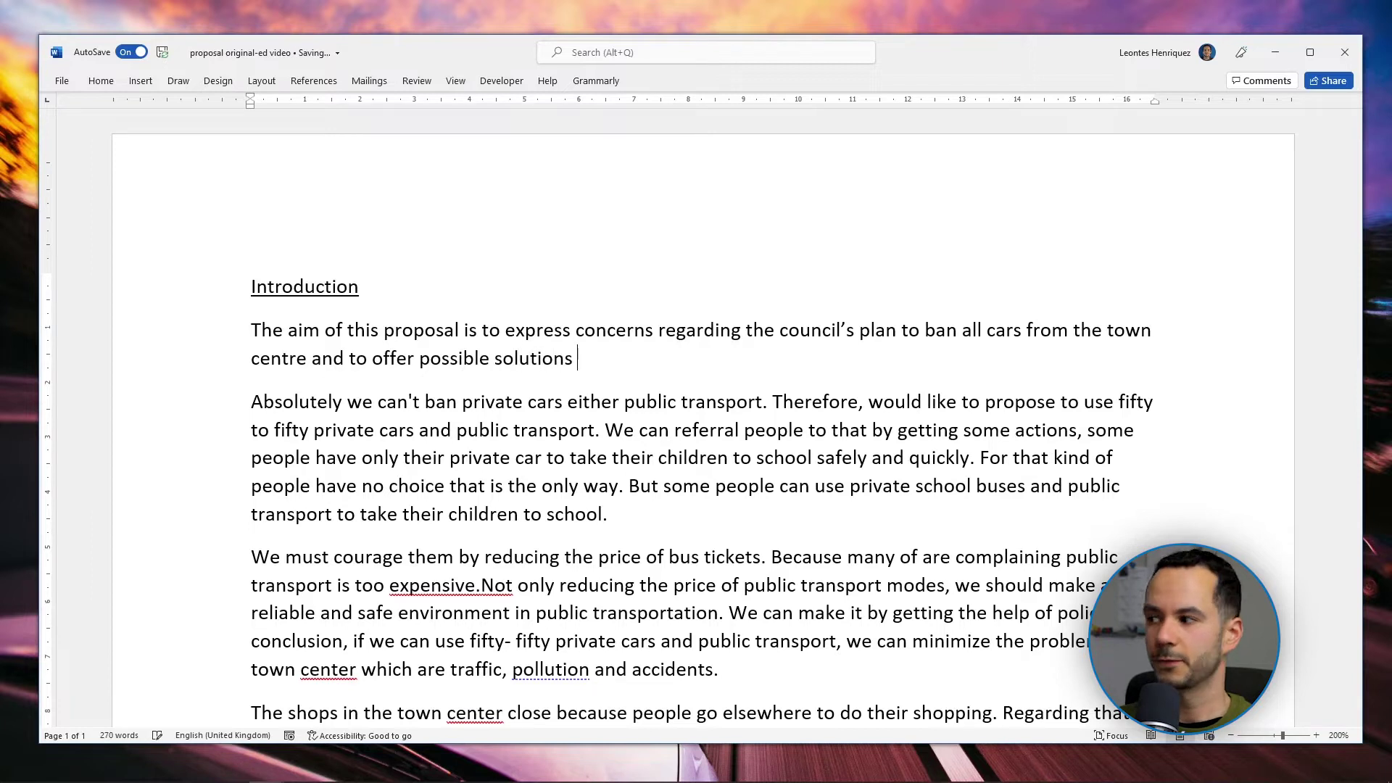
text(to these concers.)
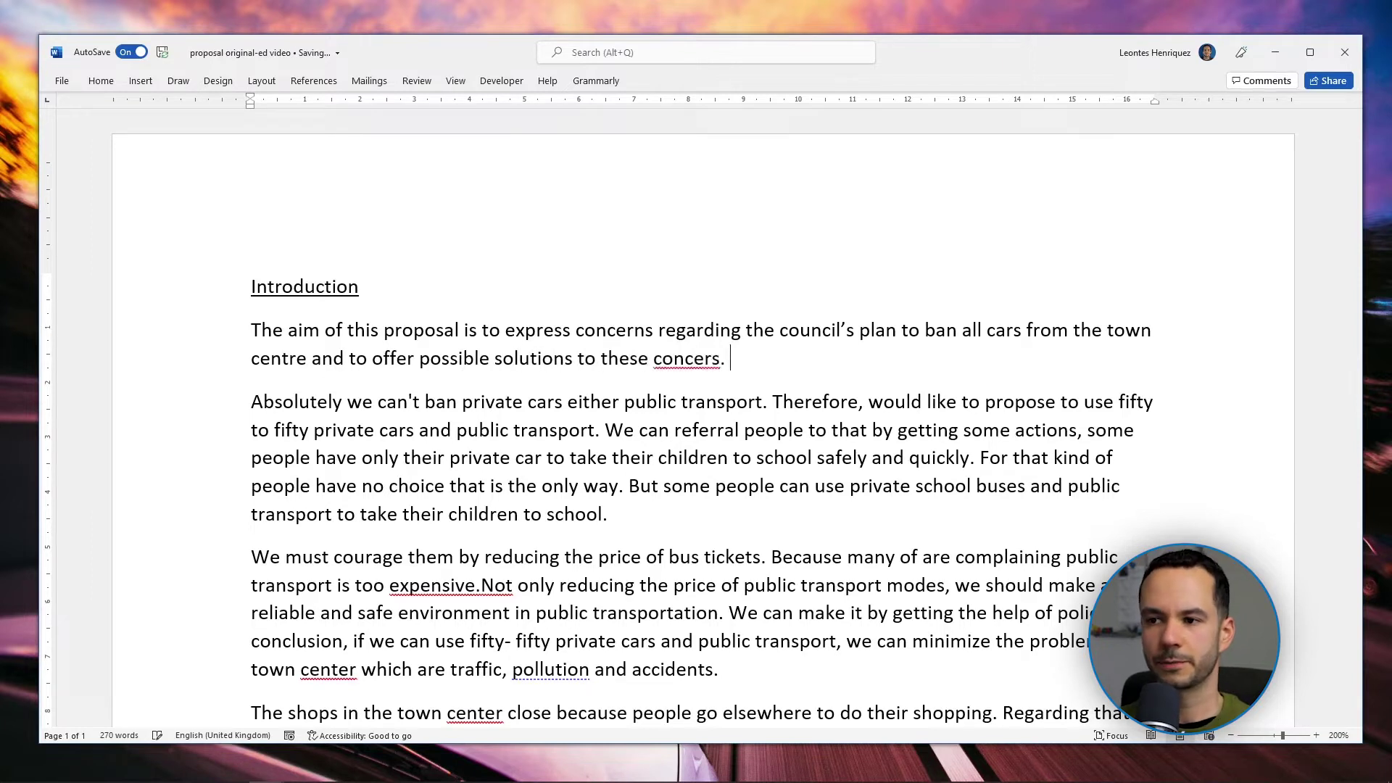
key(BackSpace)
key(BackSpace)
key(BackSpace)
key(BackSpace)
key(BackSpace)
key(BackSpace)
key(BackSpace)
key(BackSpace)
key(BackSpace)
key(BackSpace)
key(BackSpace)
key(BackSpace)
key(BackSpace)
key(BackSpace)
key(BackSpace)
key(BackSpace)
key(BackSpace)
key(BackSpace)
text(to these concerns.)
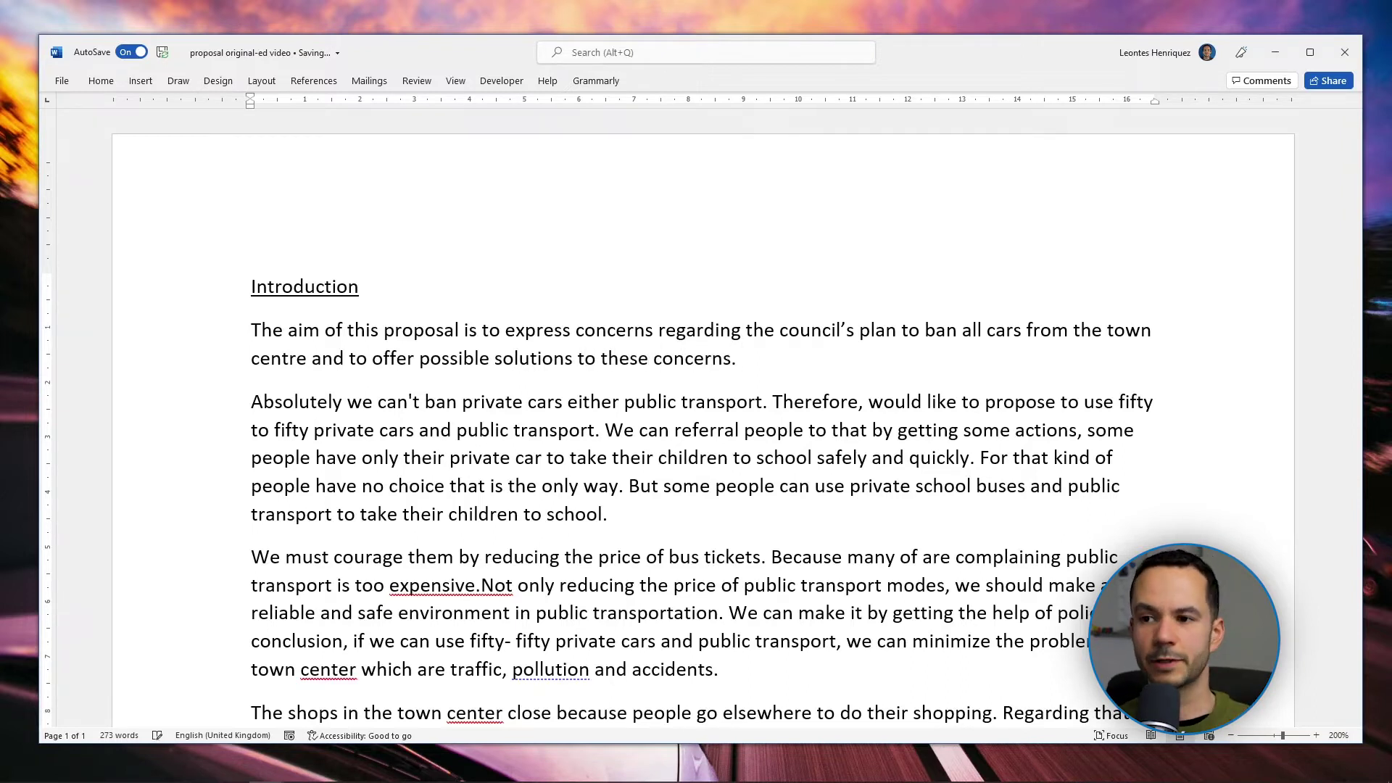
click(537, 329)
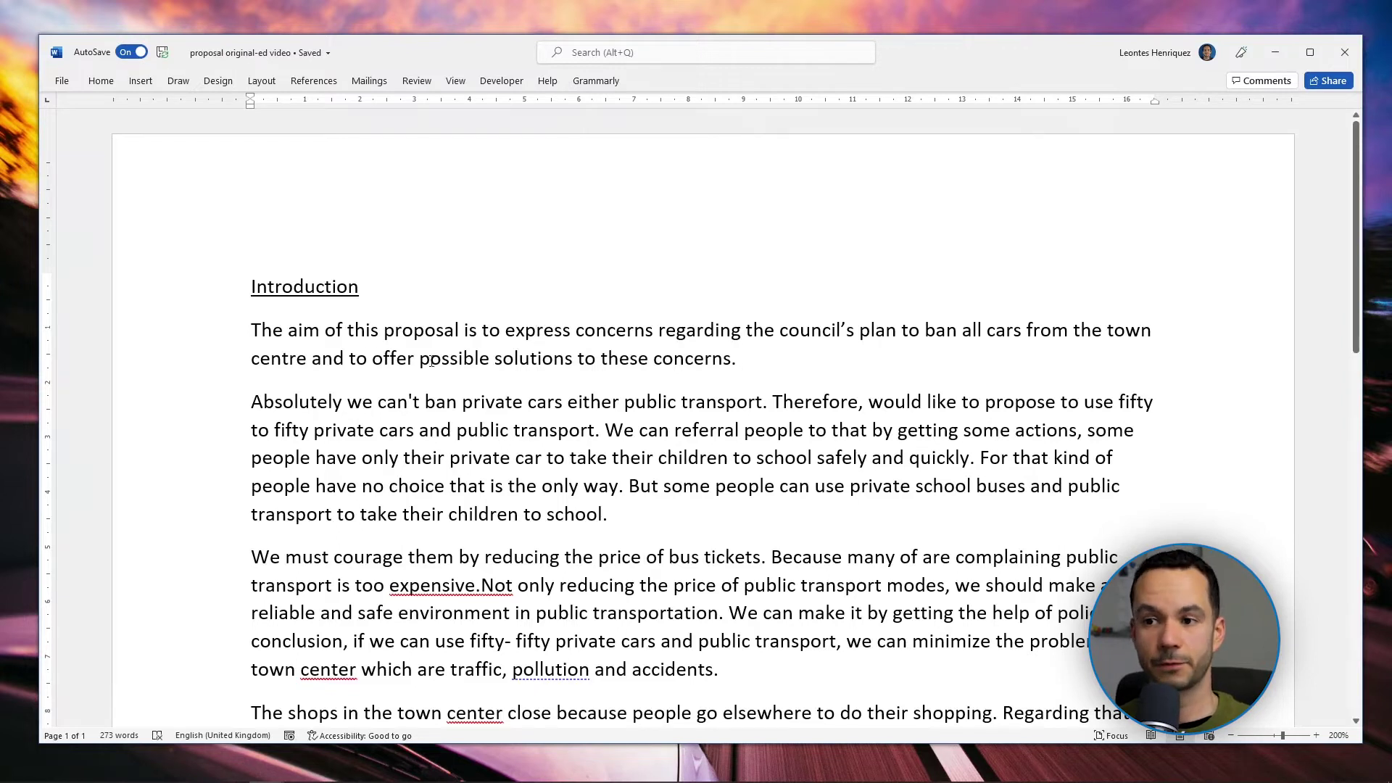
key(alt+Tab)
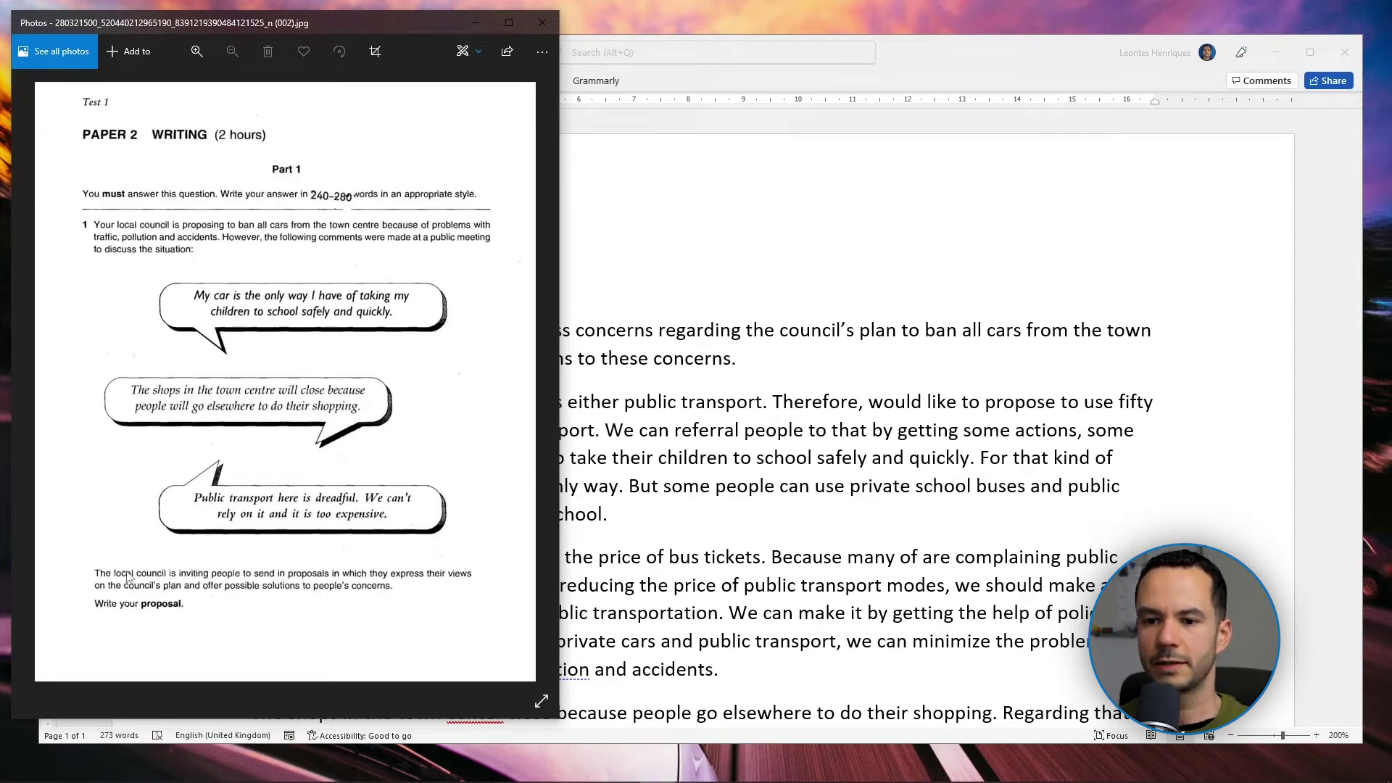
Zoom and pan the exam image to check the question, then return to the proposal.
scroll(99, 596, up, 1)
scroll(178, 607, up, 3)
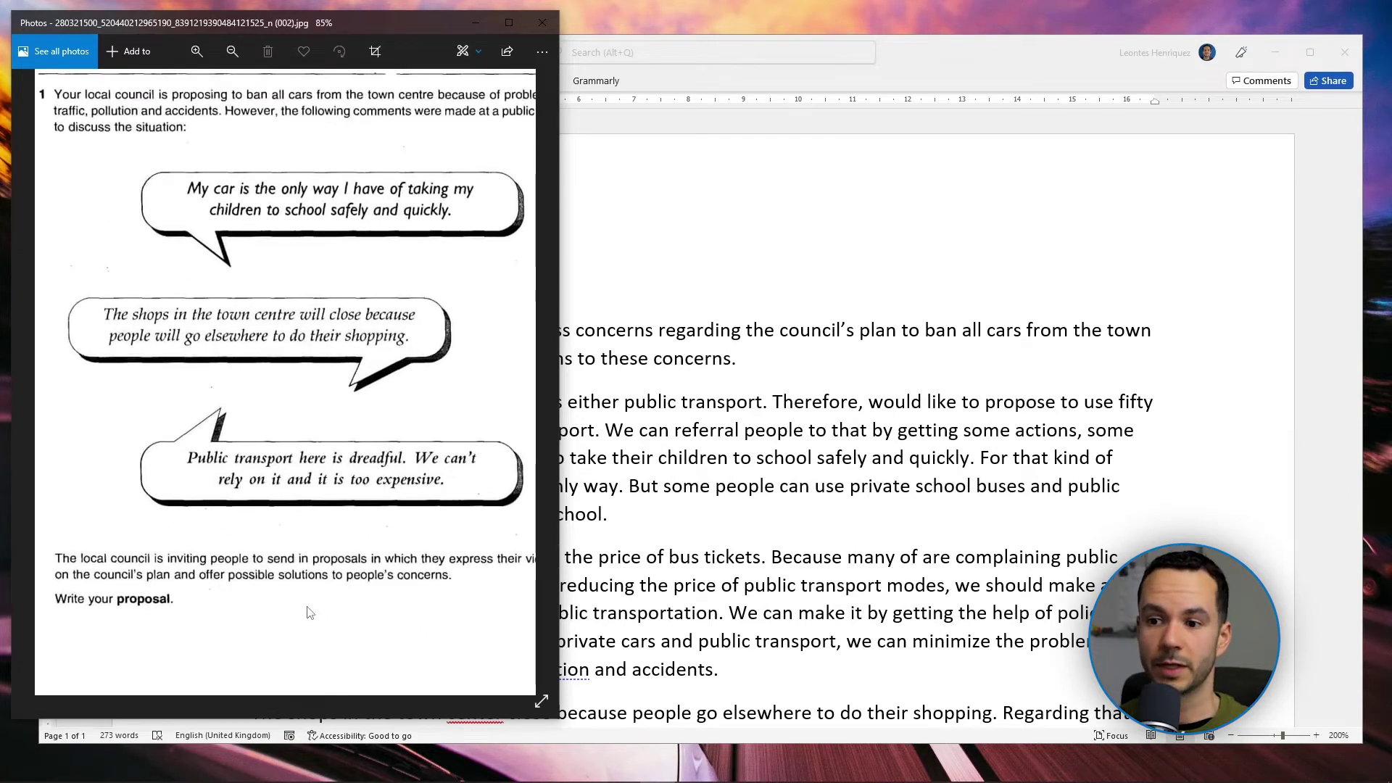
drag(304, 612, 292, 609)
drag(229, 573, 234, 572)
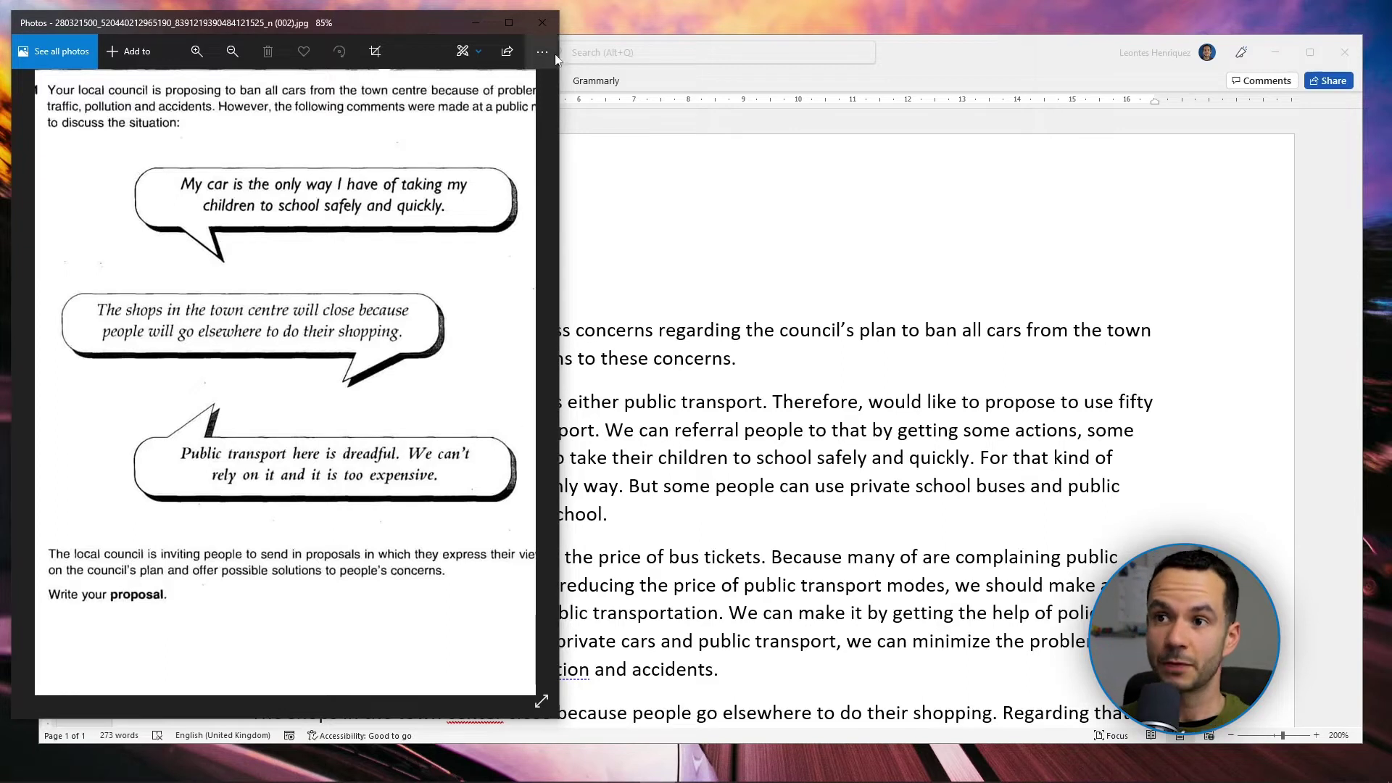
click(841, 418)
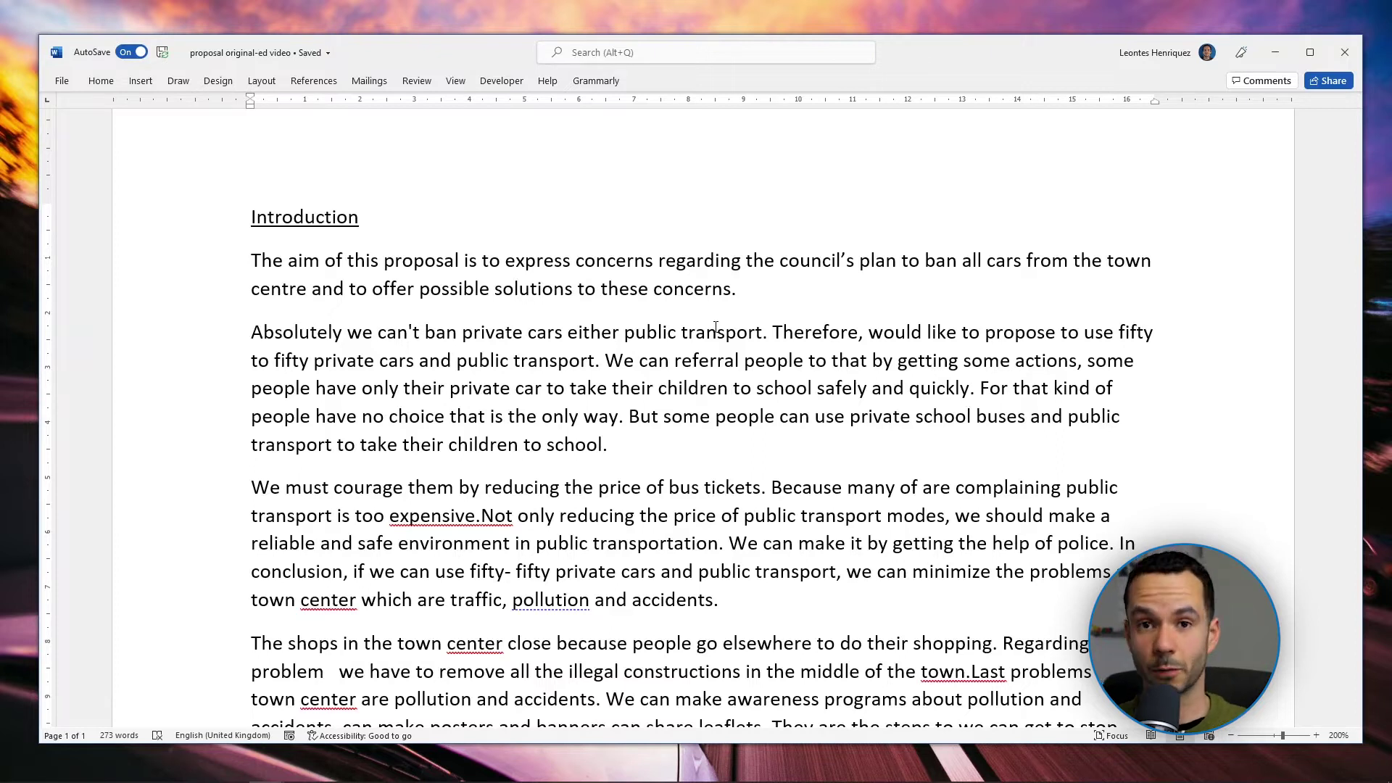
Insert a blank line and the heading 'Objections to the council's plans.' above the Absolutely paragraph.
key(Return)
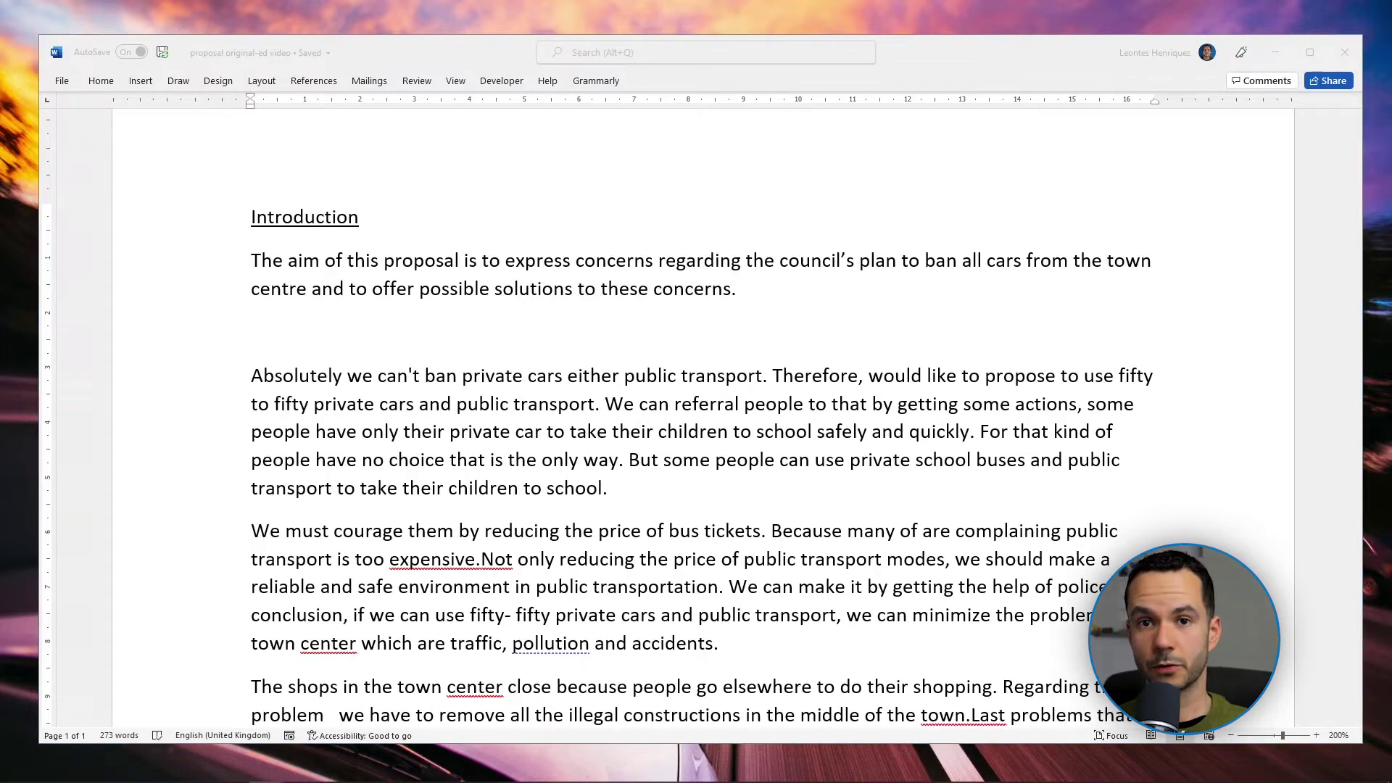
click(450, 341)
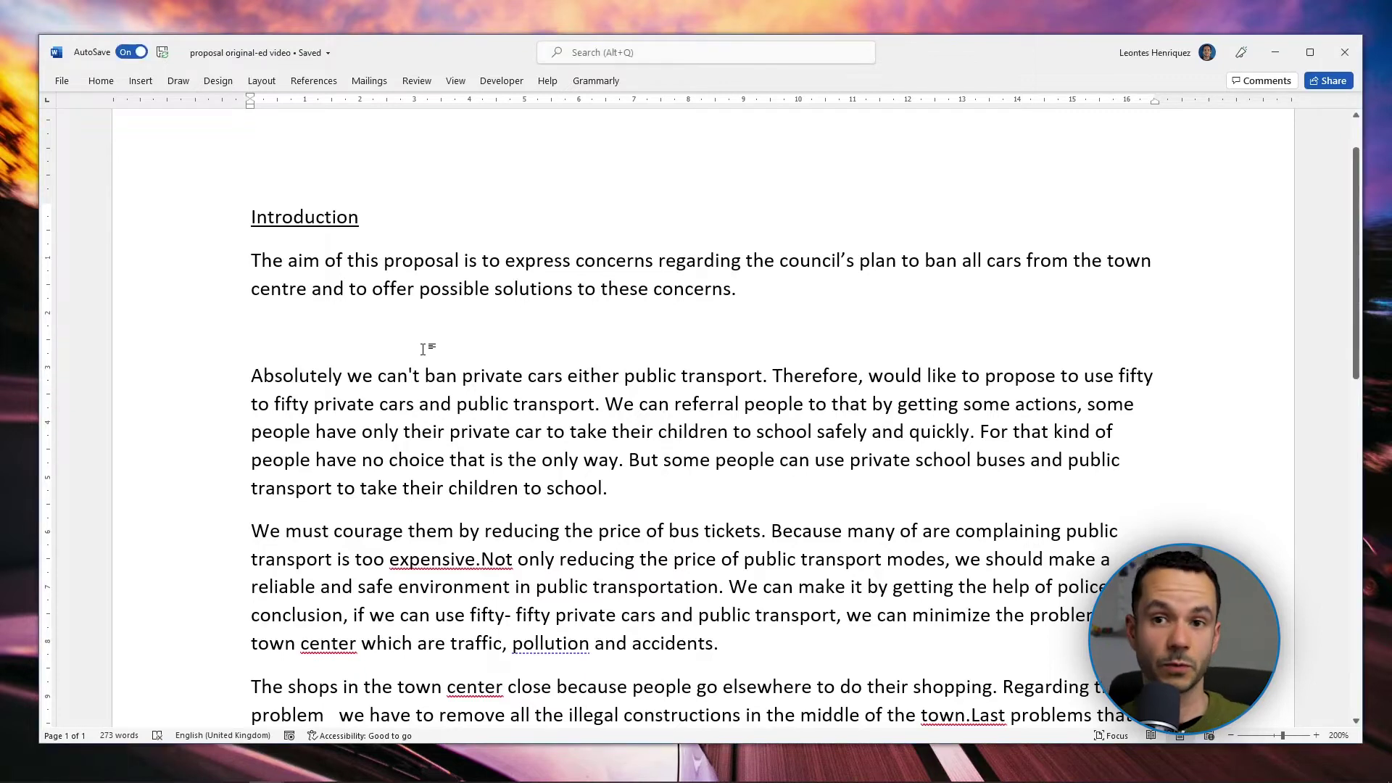
key(Return)
text(Obje)
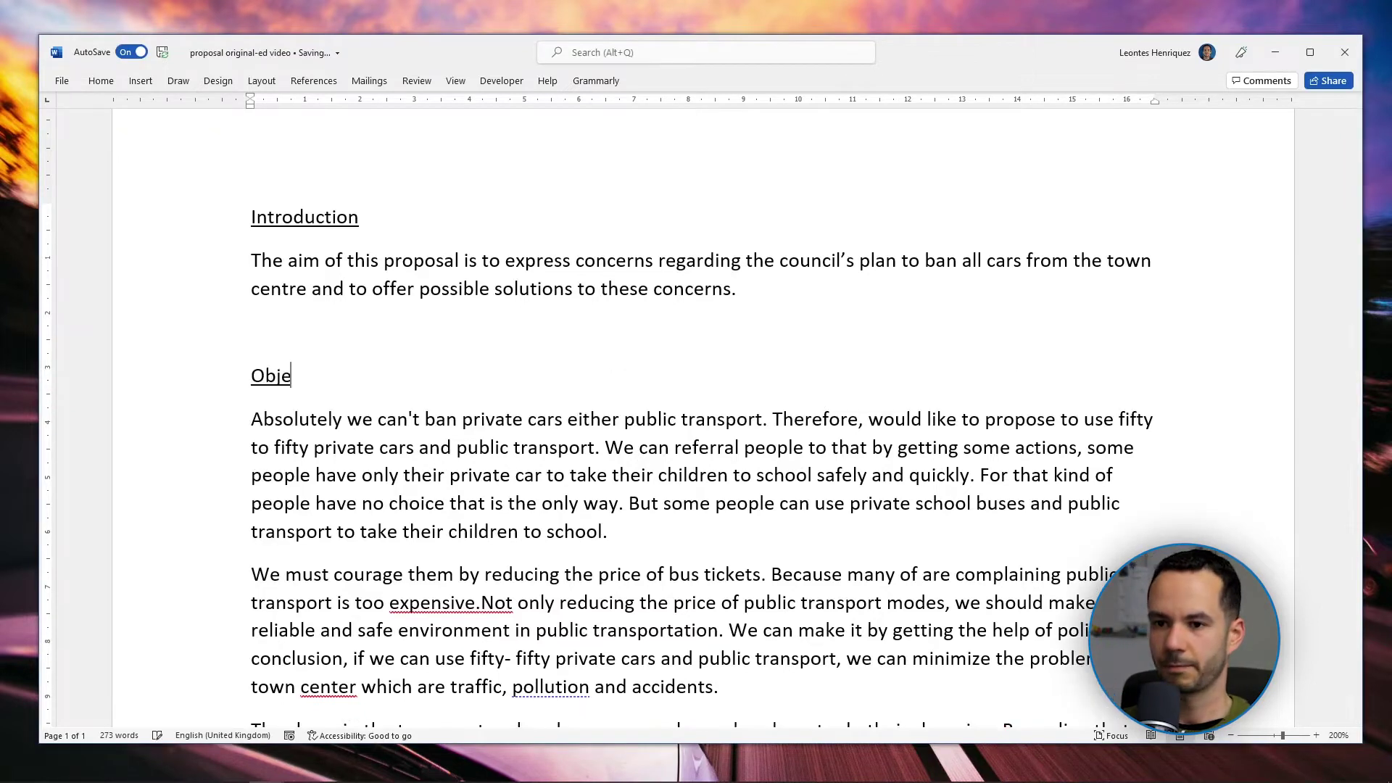
text(ctions to the council's plans.)
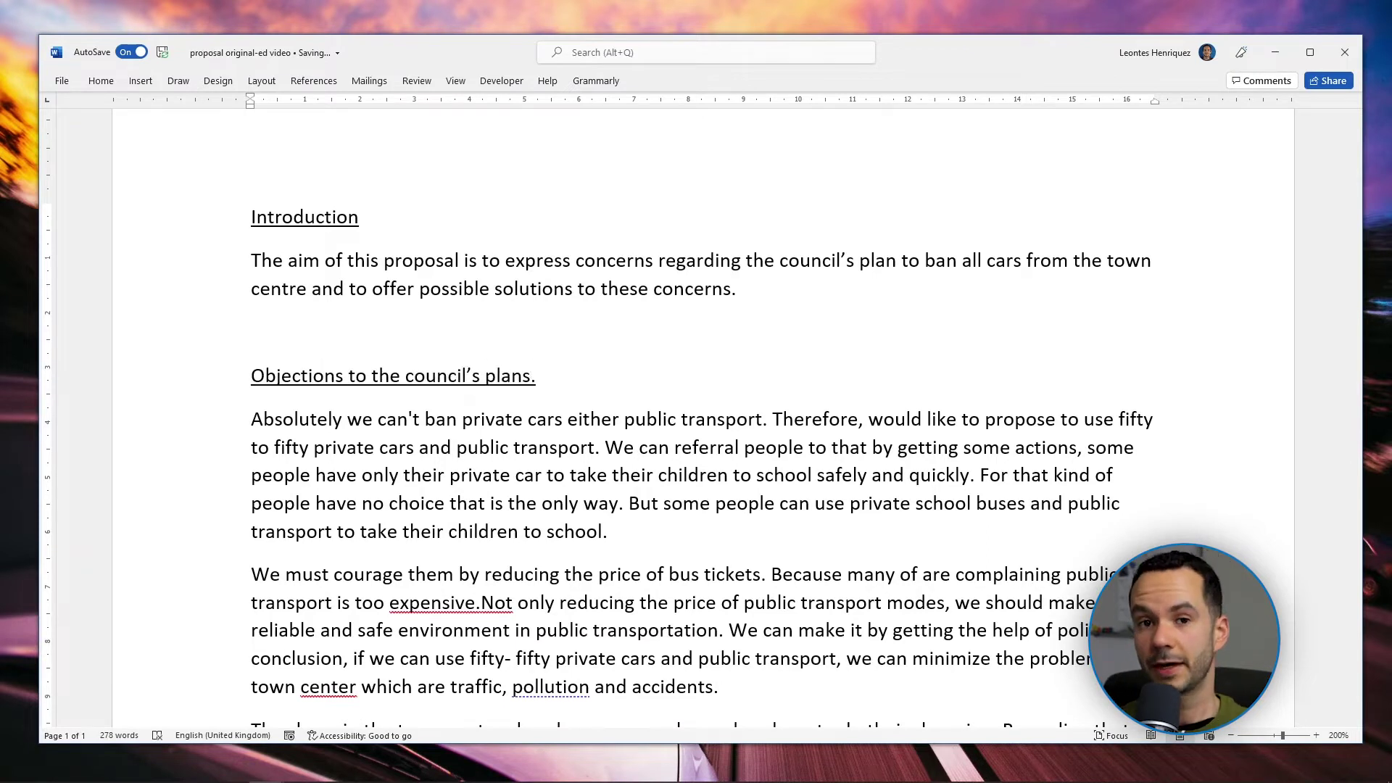
scroll(326, 305, down, 1)
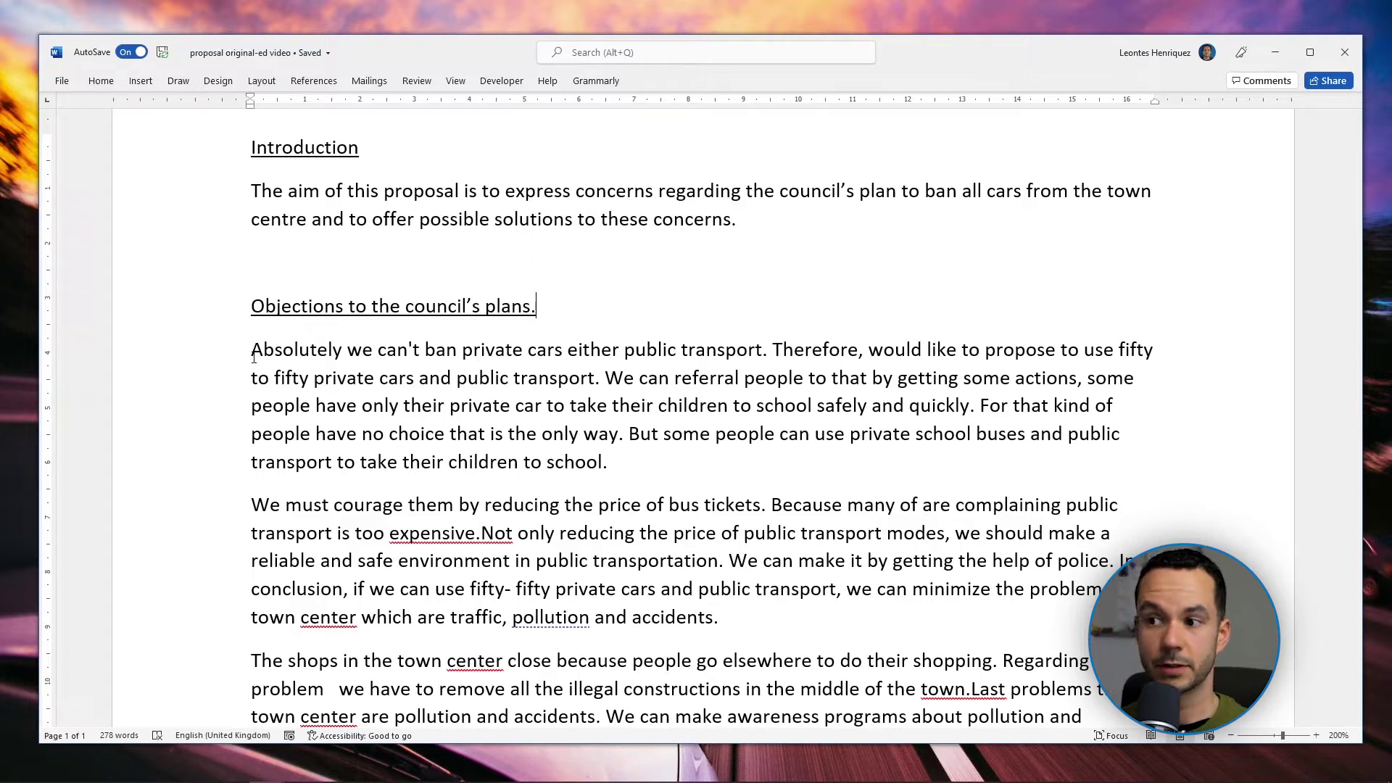
Paste a new opening sentence about a car ban harming the economy before 'Absolutely'.
key(Down)
click(254, 356)
text(Although the number of cars in the town centre is problematic and leads to increased traffic, pollution, and accidents, banning all cars is not the right solution as it directly influences individuals and could negatively affect the town centre’s economy.)
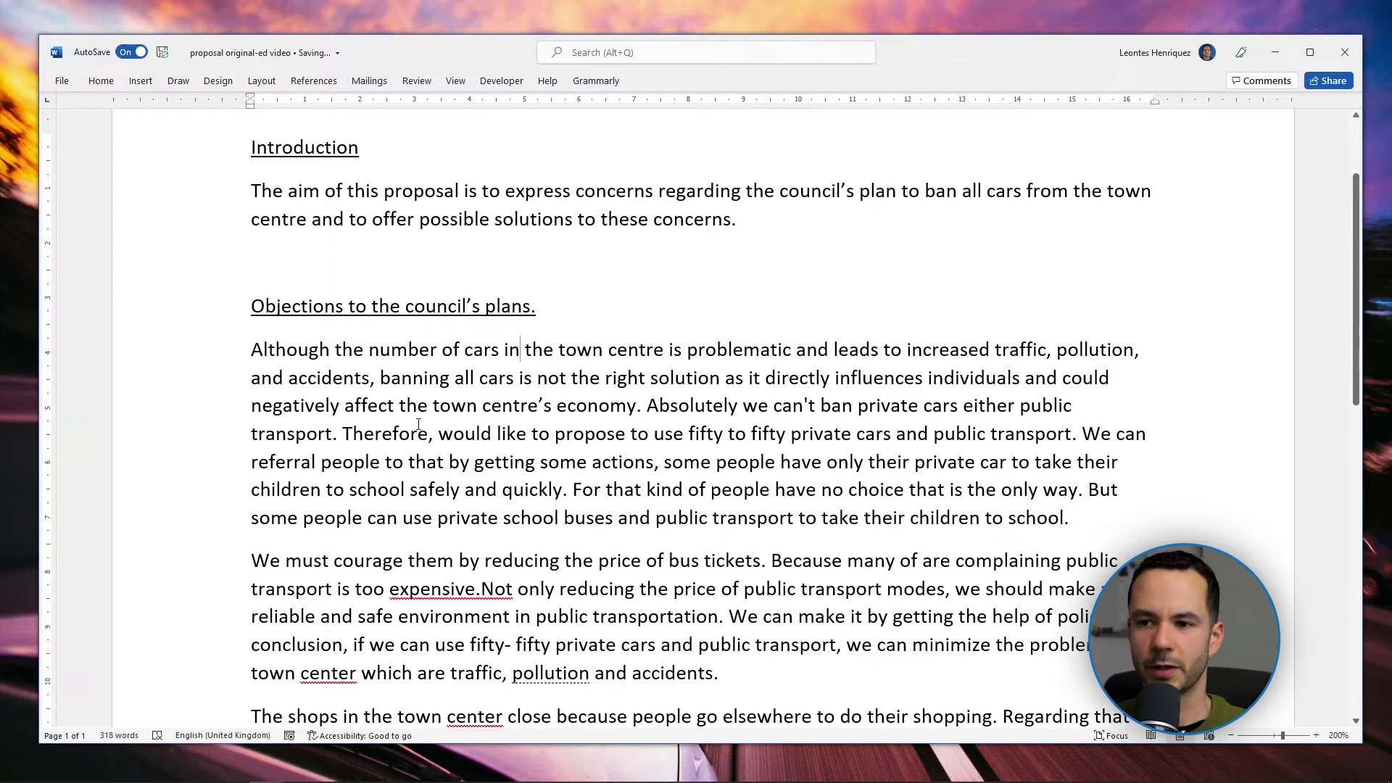
double_click(371, 405)
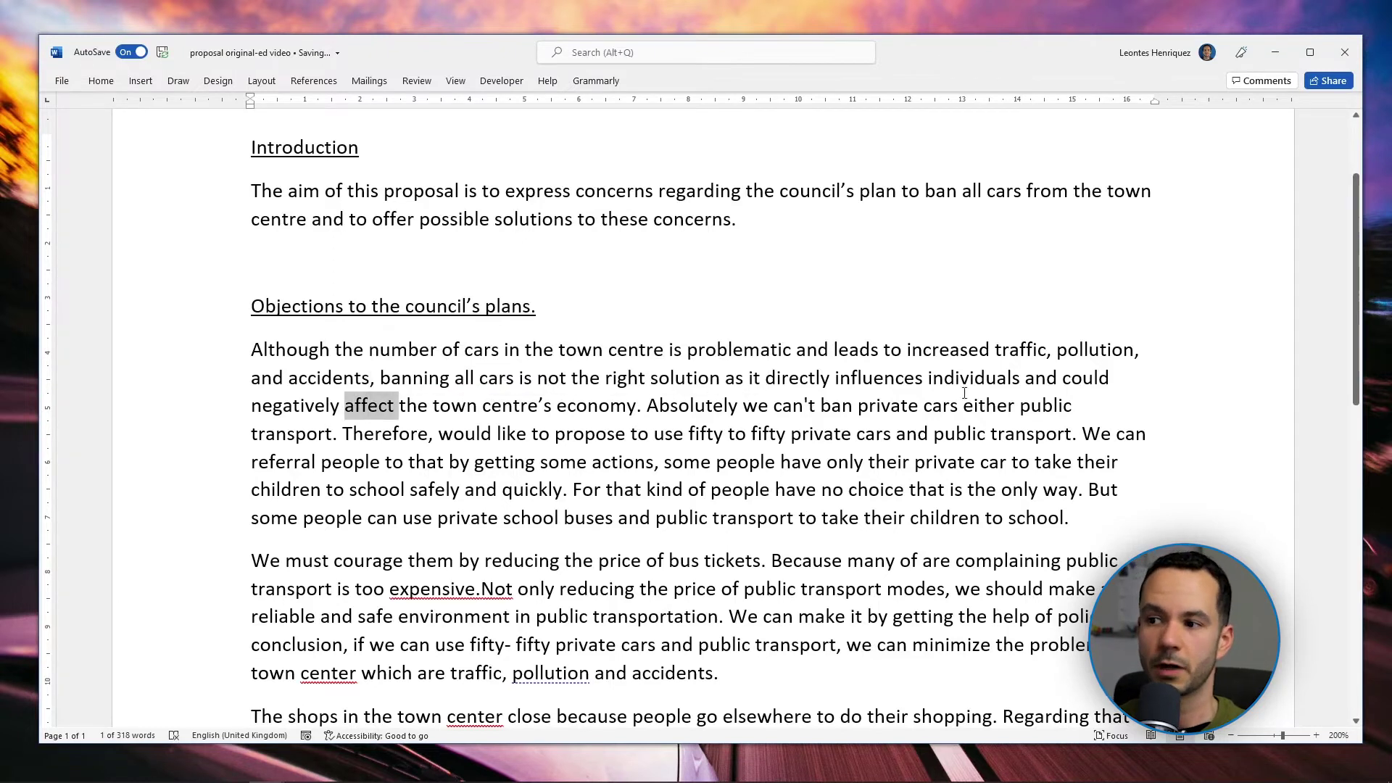
double_click(893, 381)
click(735, 462)
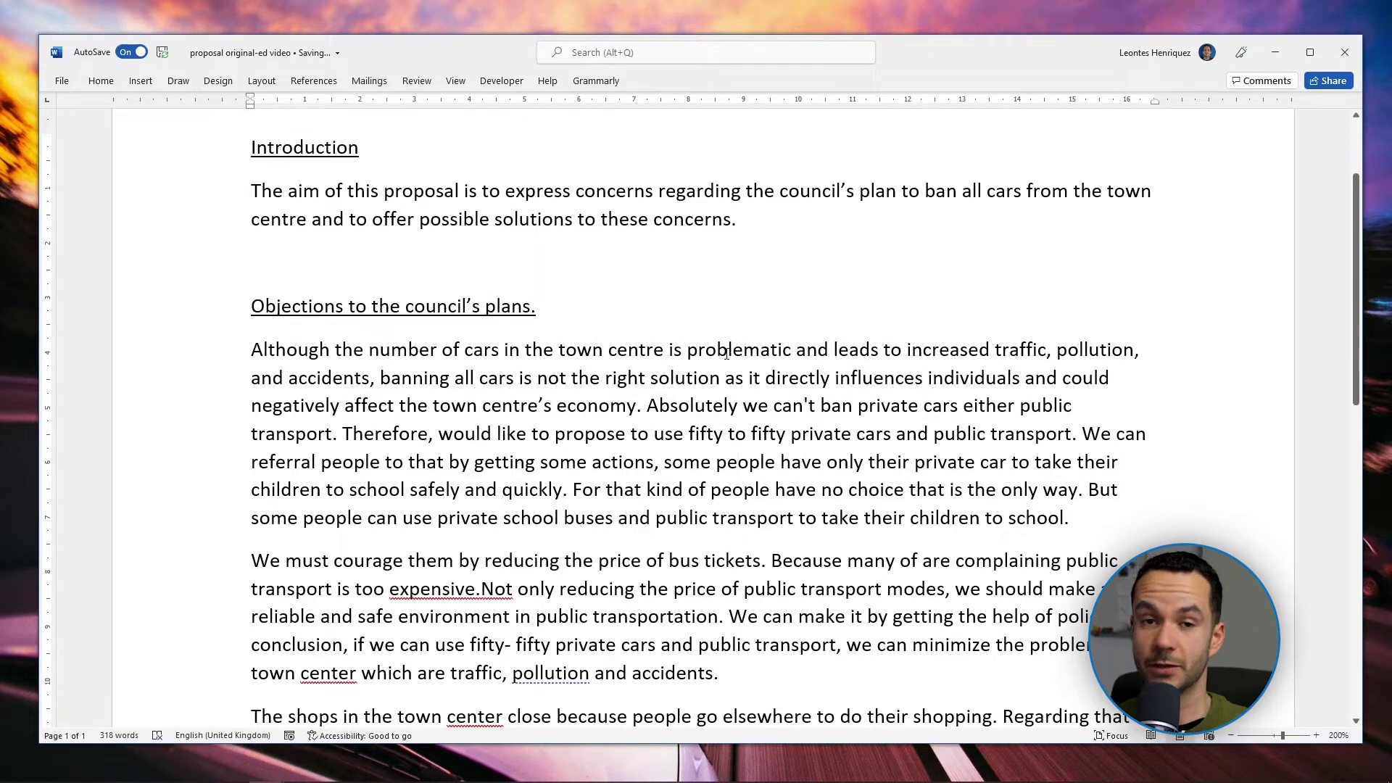
click(301, 407)
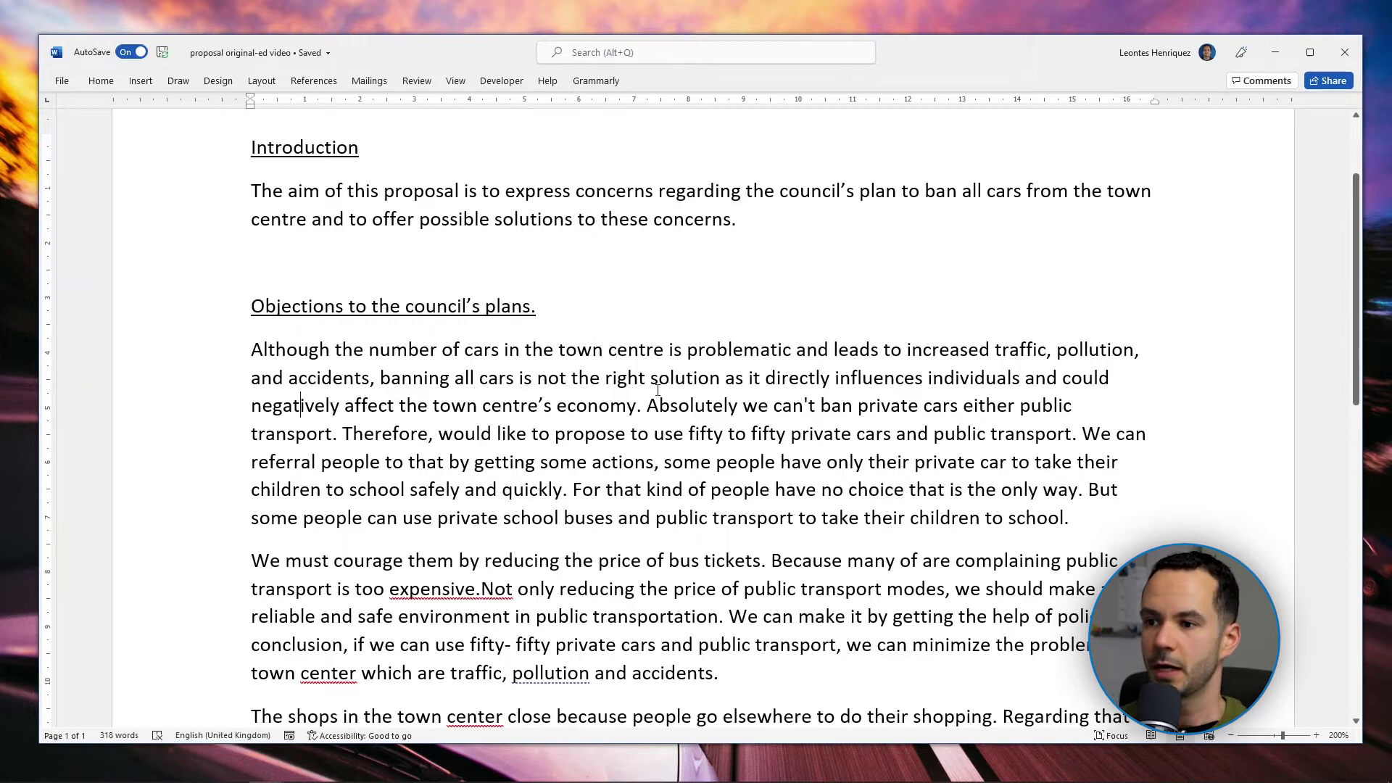
Delete the 'Absolutely we can't ban private cars…' sentence and break the line before Therefore.
drag(645, 402, 342, 432)
key(Delete)
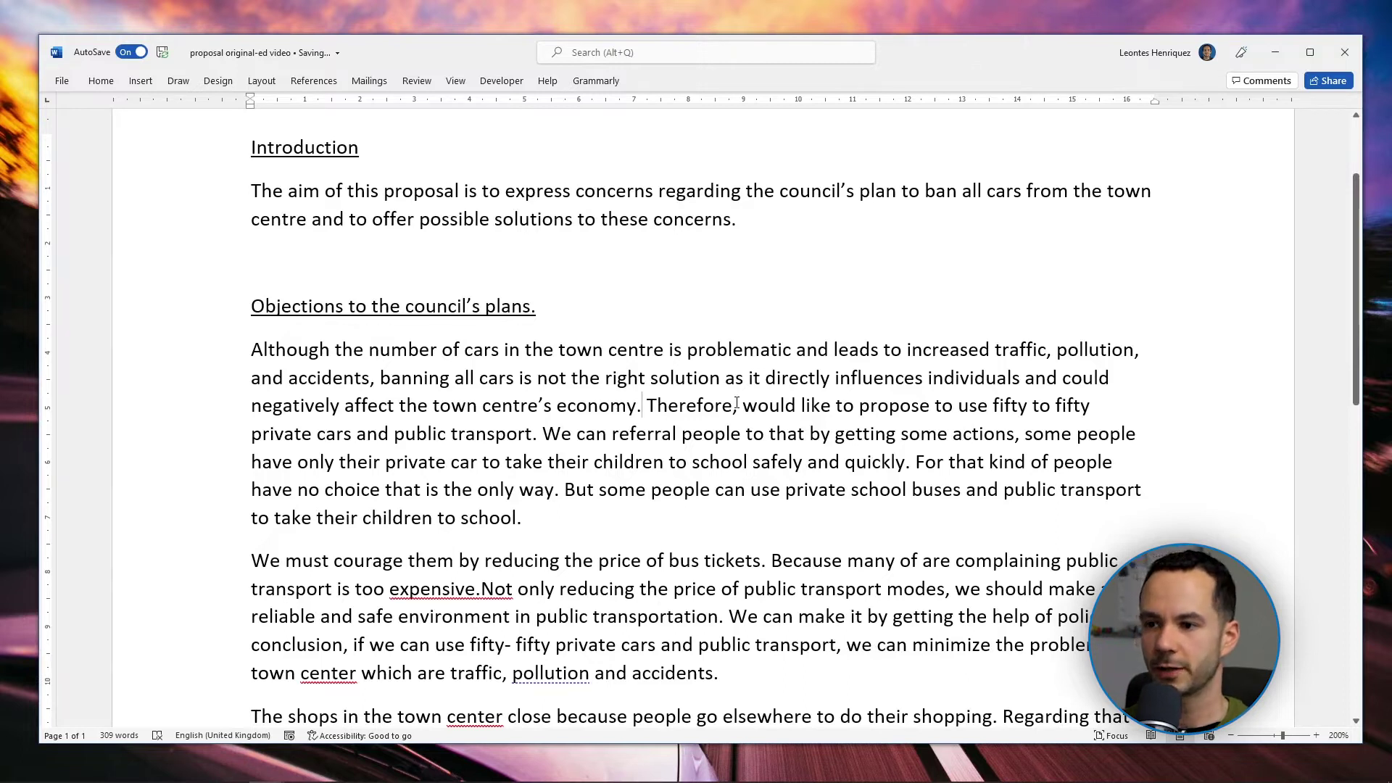
key(Return)
key(Return)
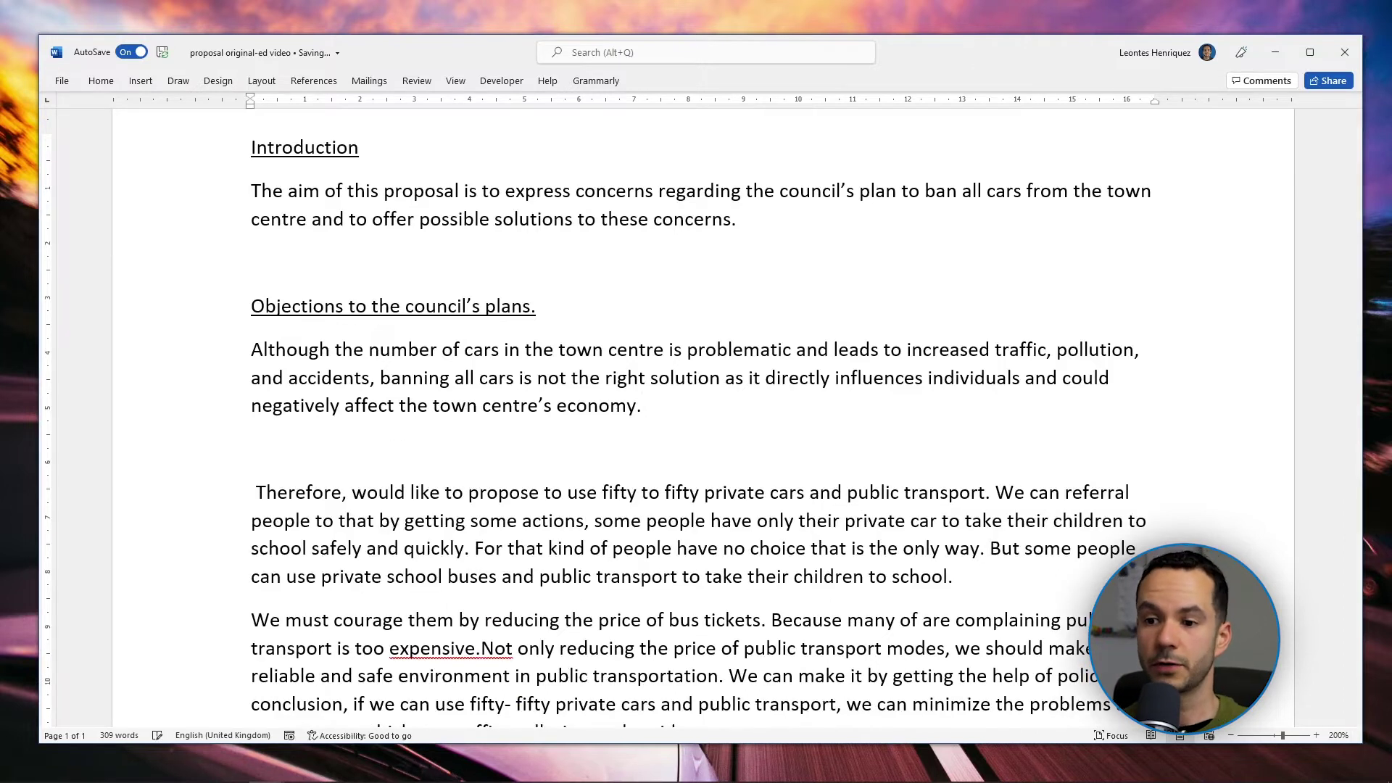
Check Word's spelling suggestion for 'expensive.Not' and dismiss it.
scroll(532, 413, down, 2)
scroll(392, 471, down, 2)
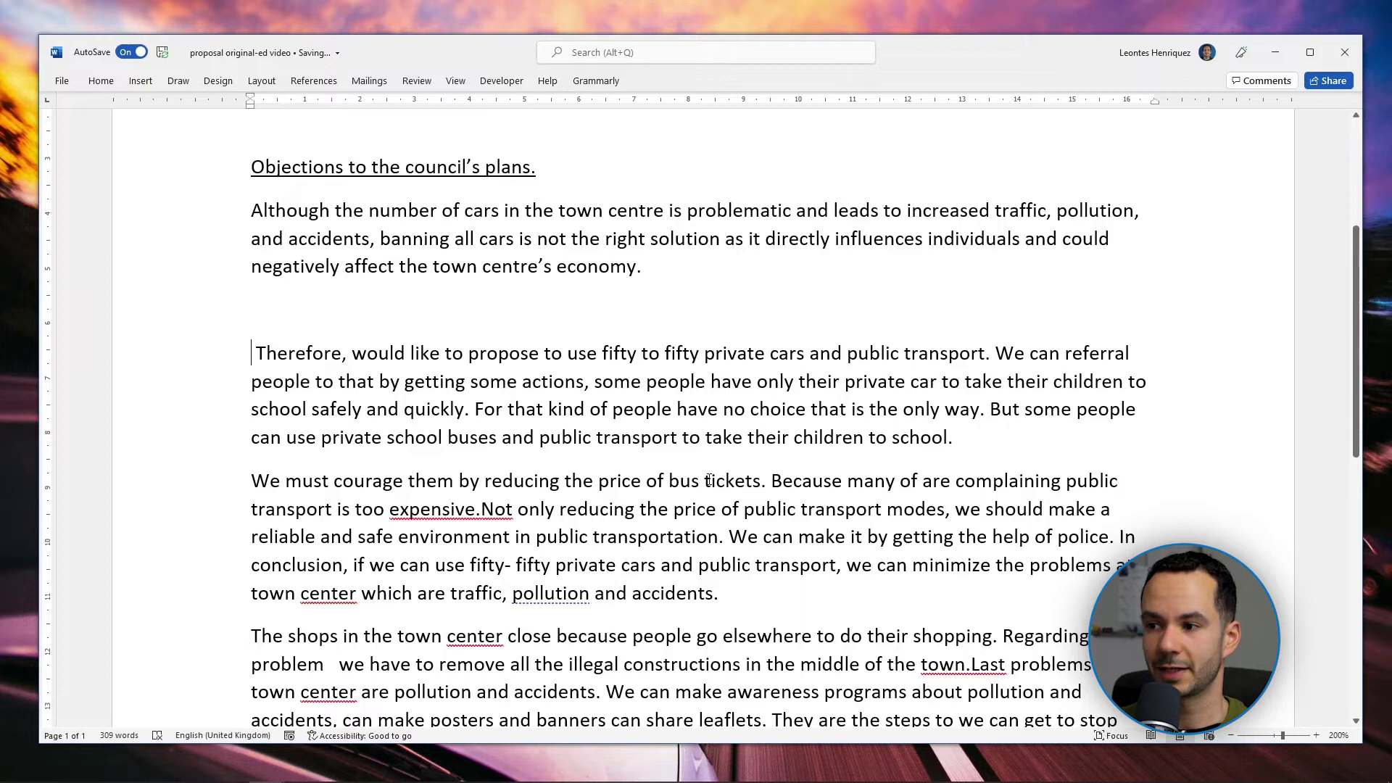
scroll(708, 480, down, 1)
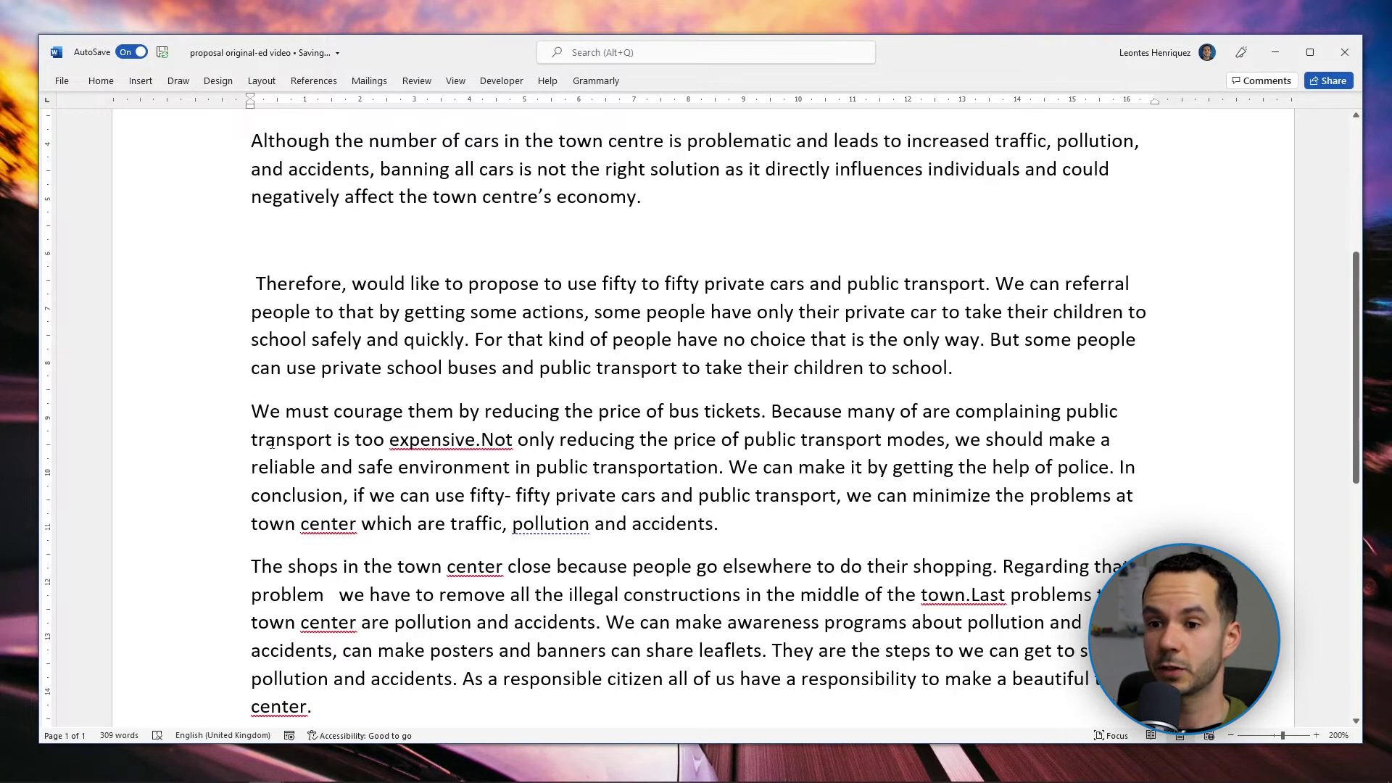
click(471, 440)
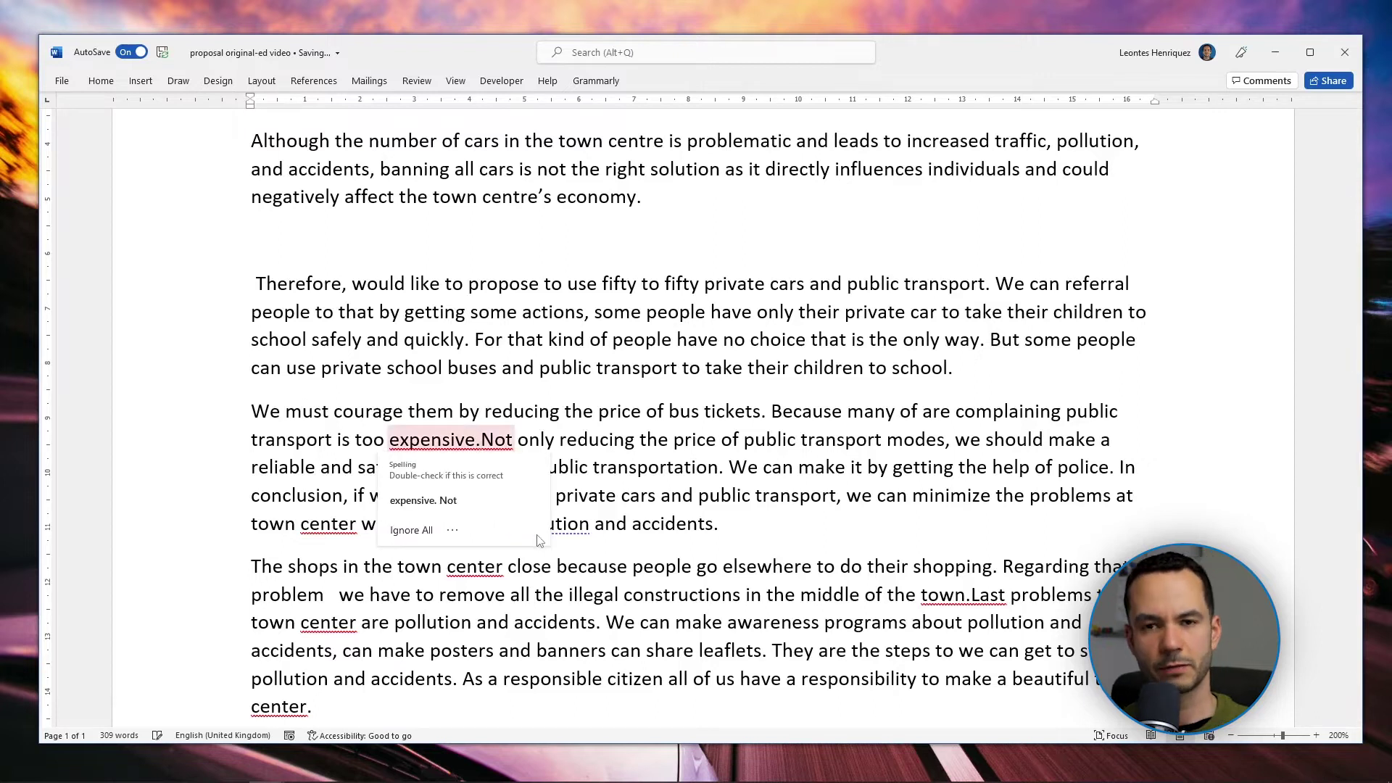
click(670, 339)
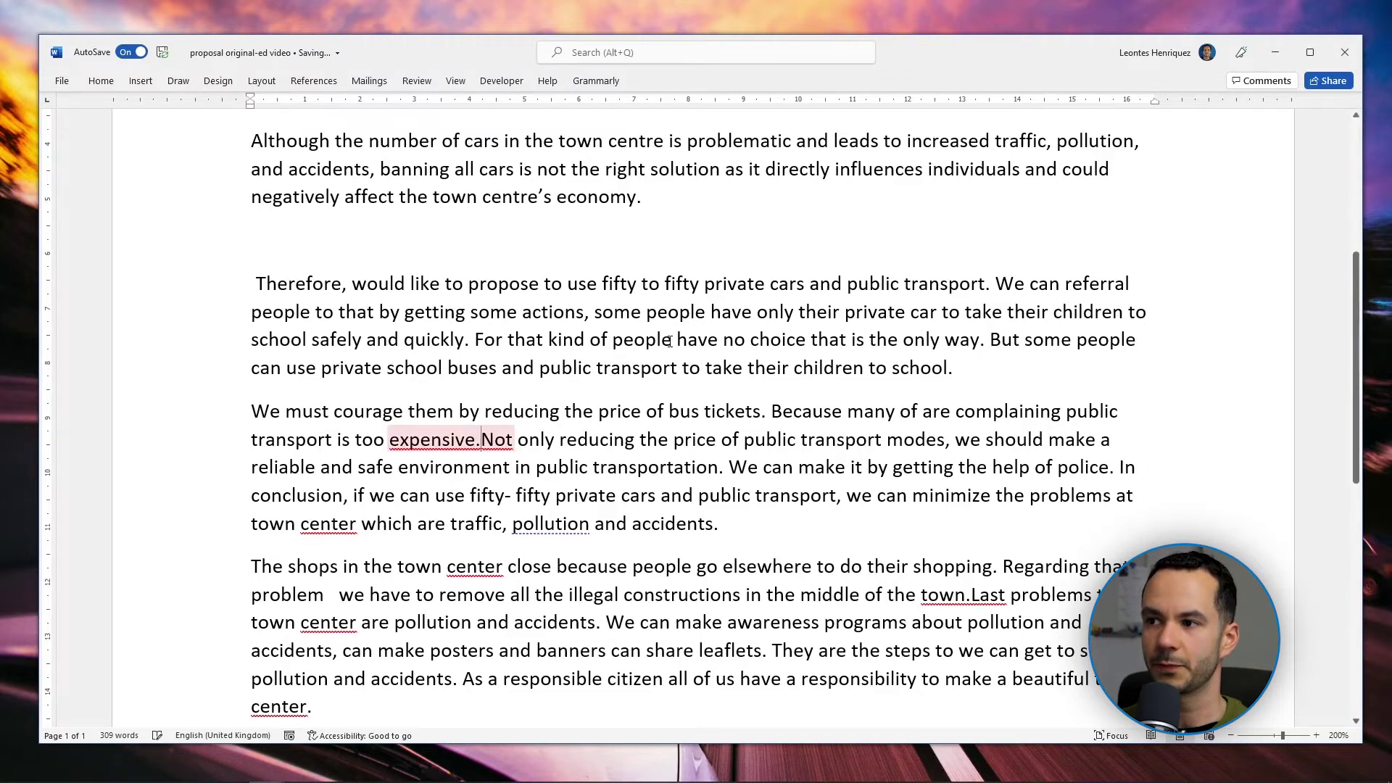
Place the insertion point right after 'economy.' in the objections paragraph.
scroll(807, 289, up, 1)
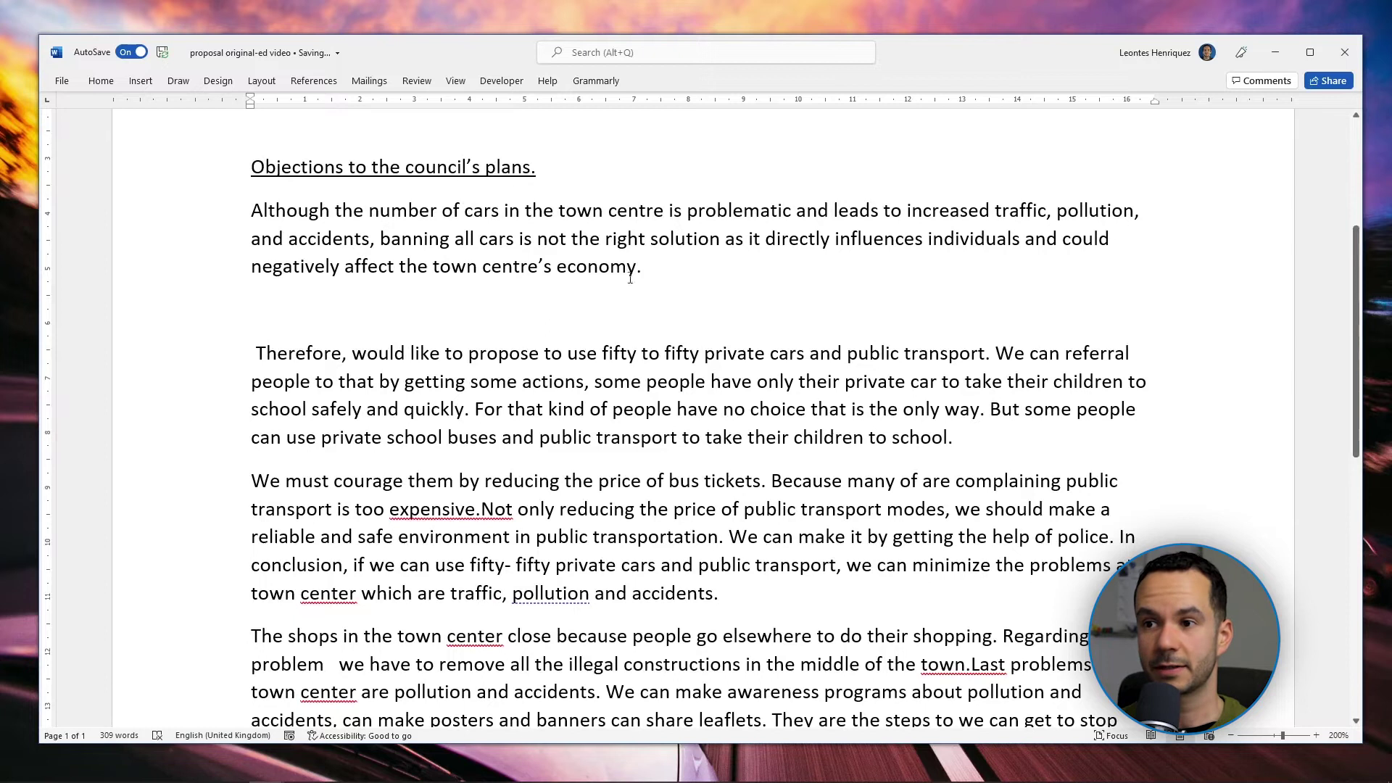
click(706, 265)
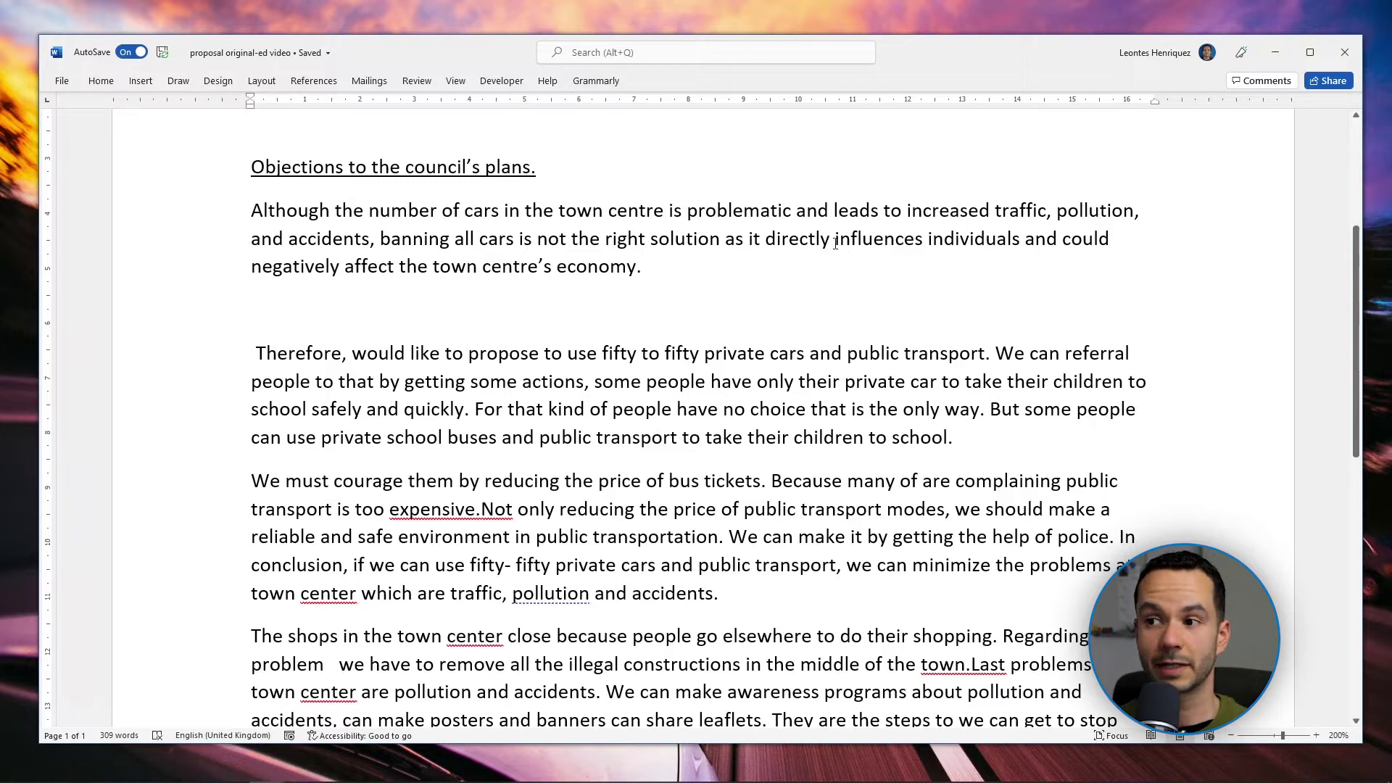
click(987, 237)
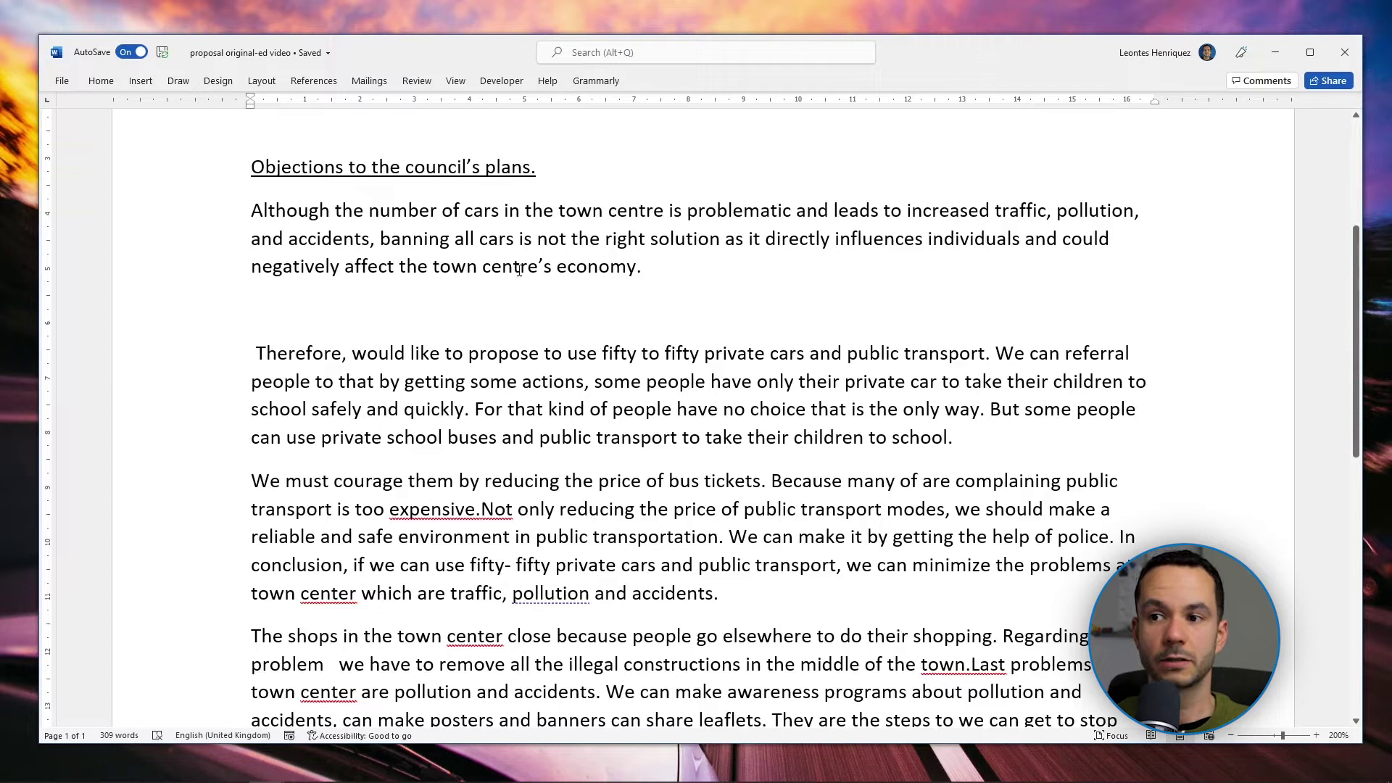
click(685, 267)
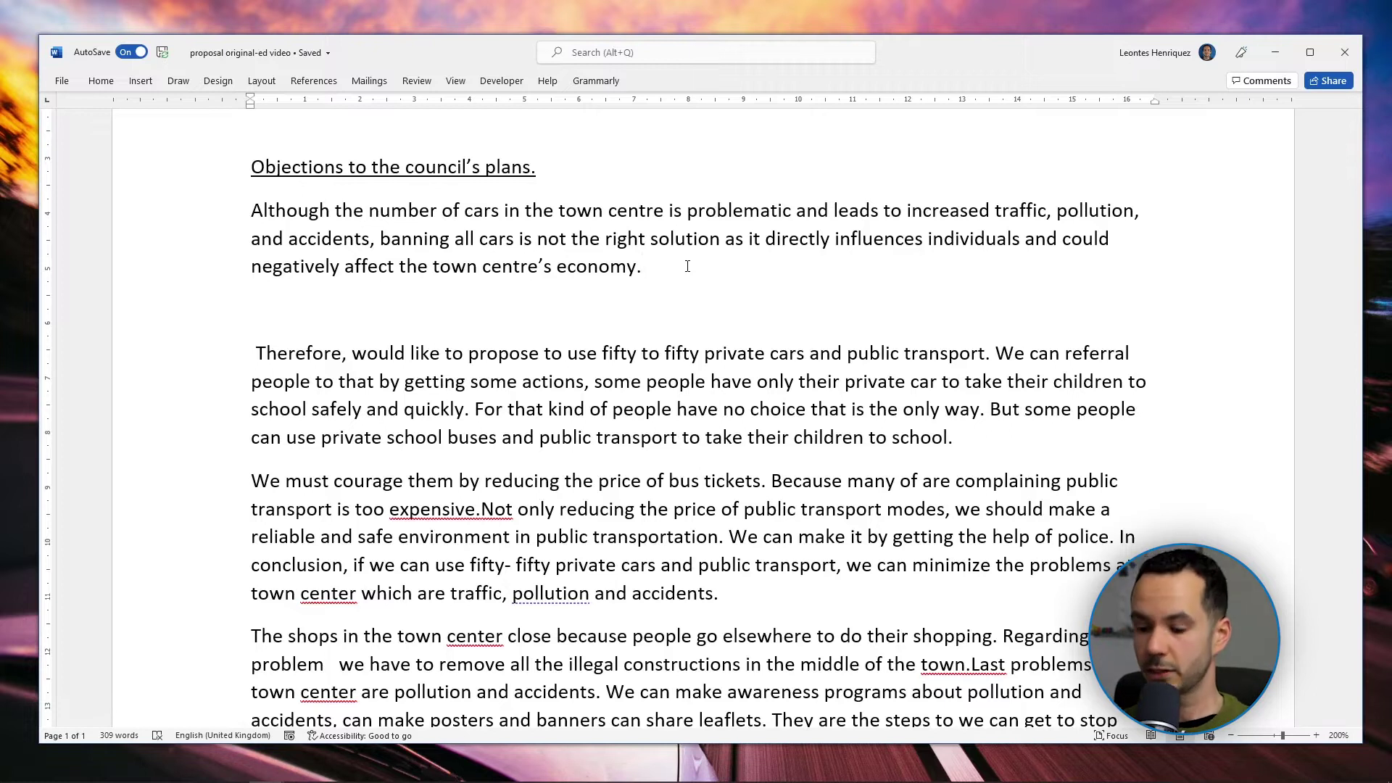
Add the sentence that a privately owned car is families' only way of transportation.
text(S)
key(BackSpace)
text(A privat)
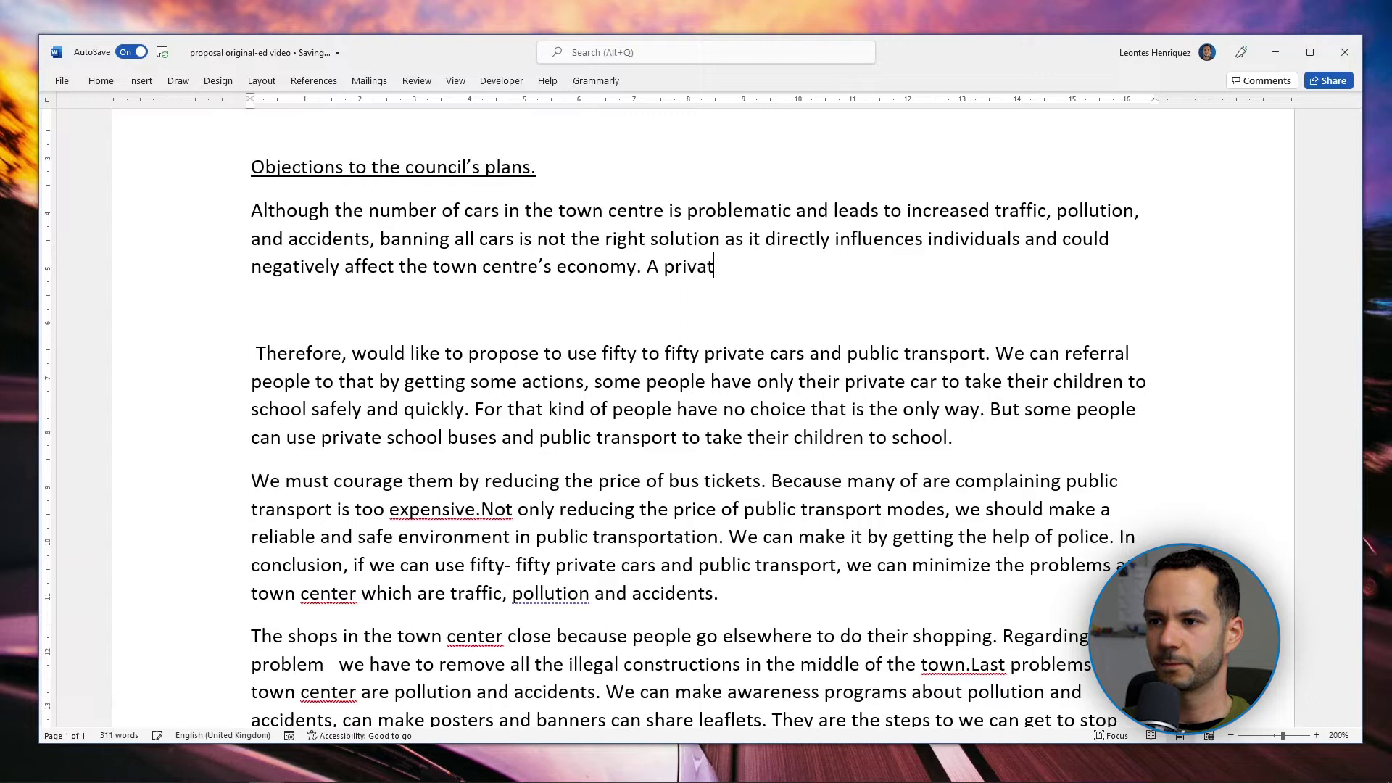
text(ely owned car )
text(was mentione)
text(d as the only way)
text( of transportation,)
text( as families need)
text( their cars to )
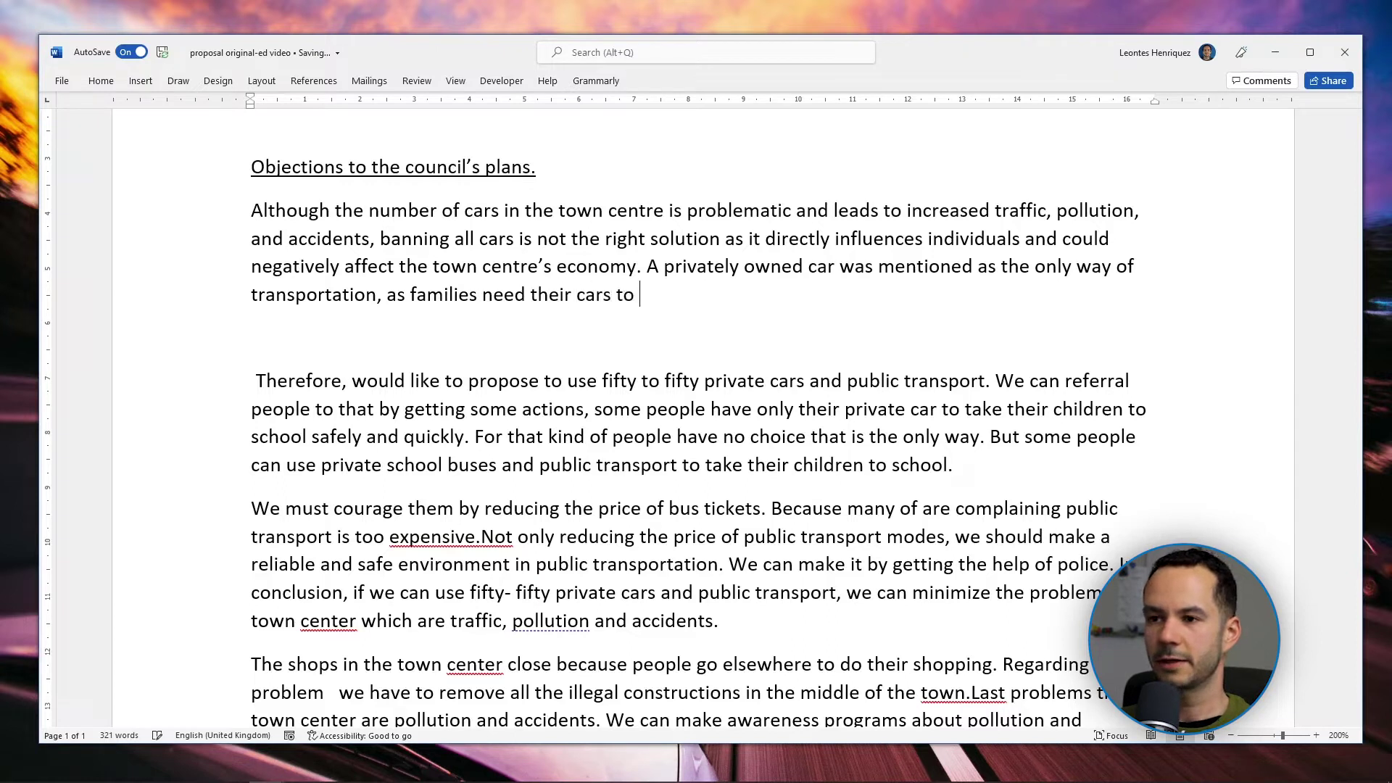
text(take their chi)
text(ldren to school q)
text(uickly and safely)
text(, and the public )
text(transport system )
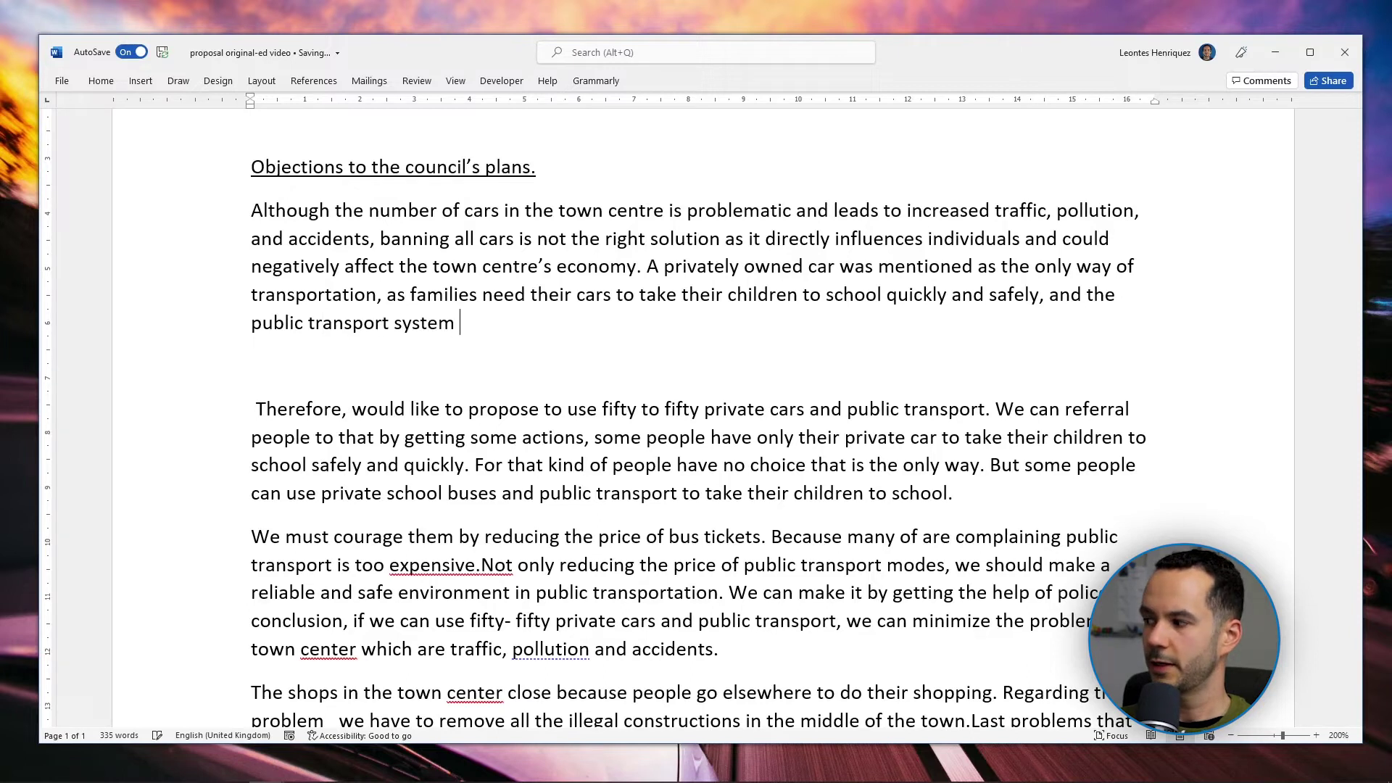
text(is unrel)
text(iable and )
text(expens)
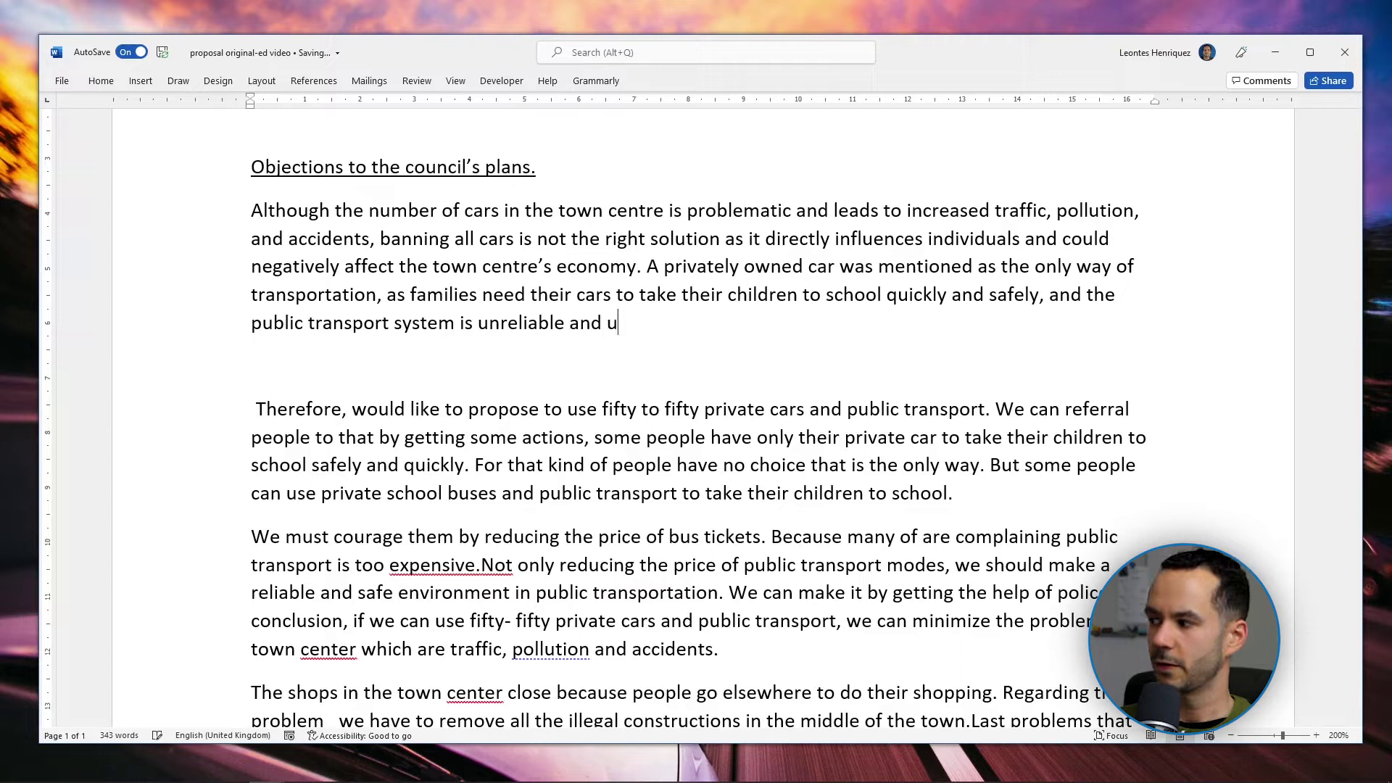
text(ive.)
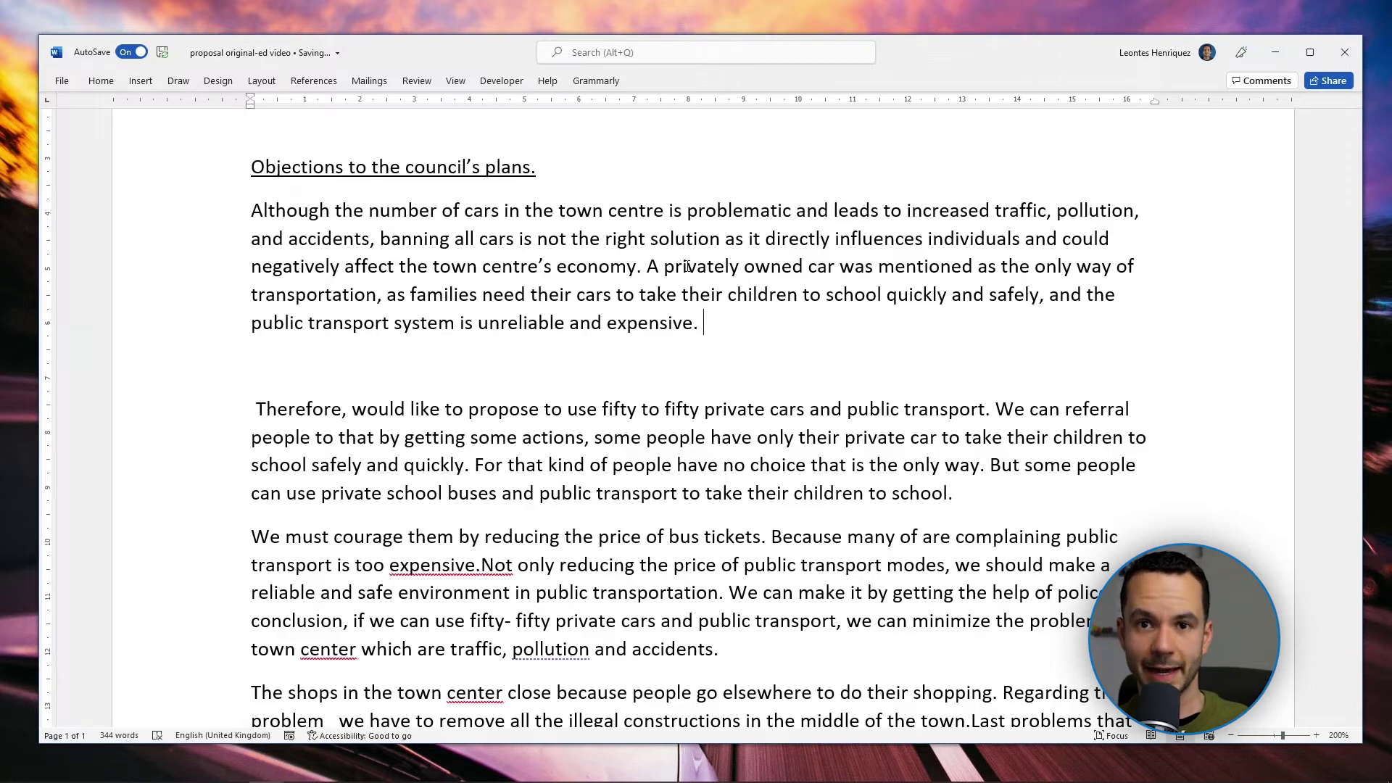
Add the entrepreneurs' point that outlawing cars hampers town-centre access, cutting shoppers and revenue.
text(Moreover,)
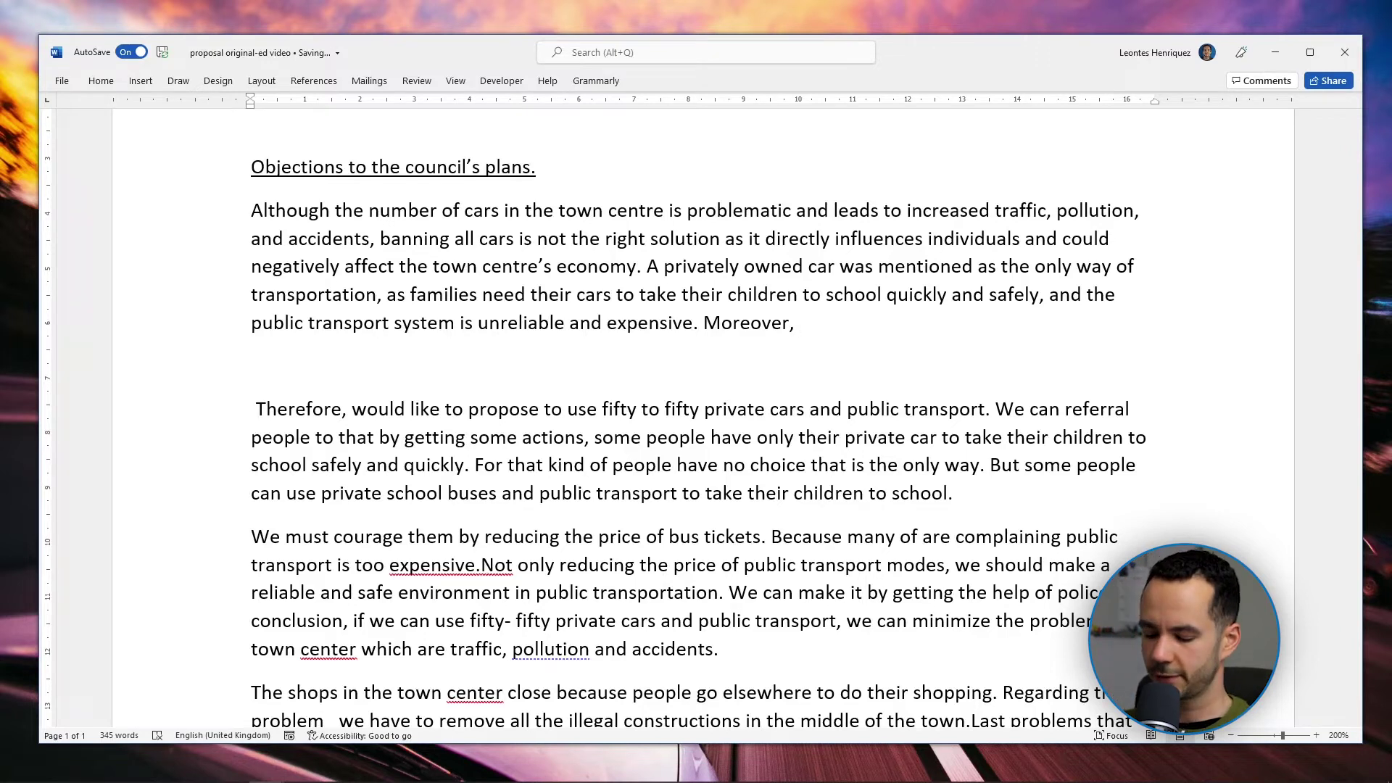
text(entrepreneurs )
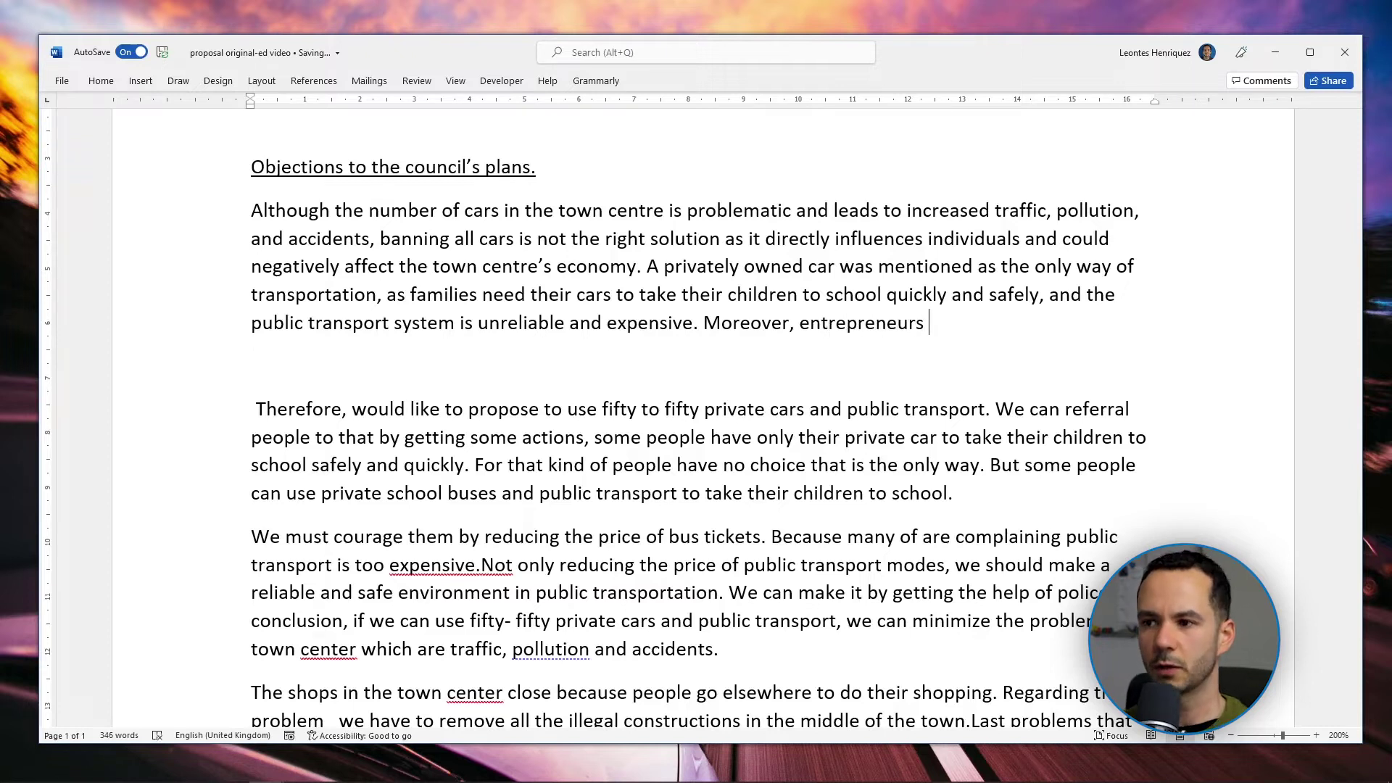
text(poin)
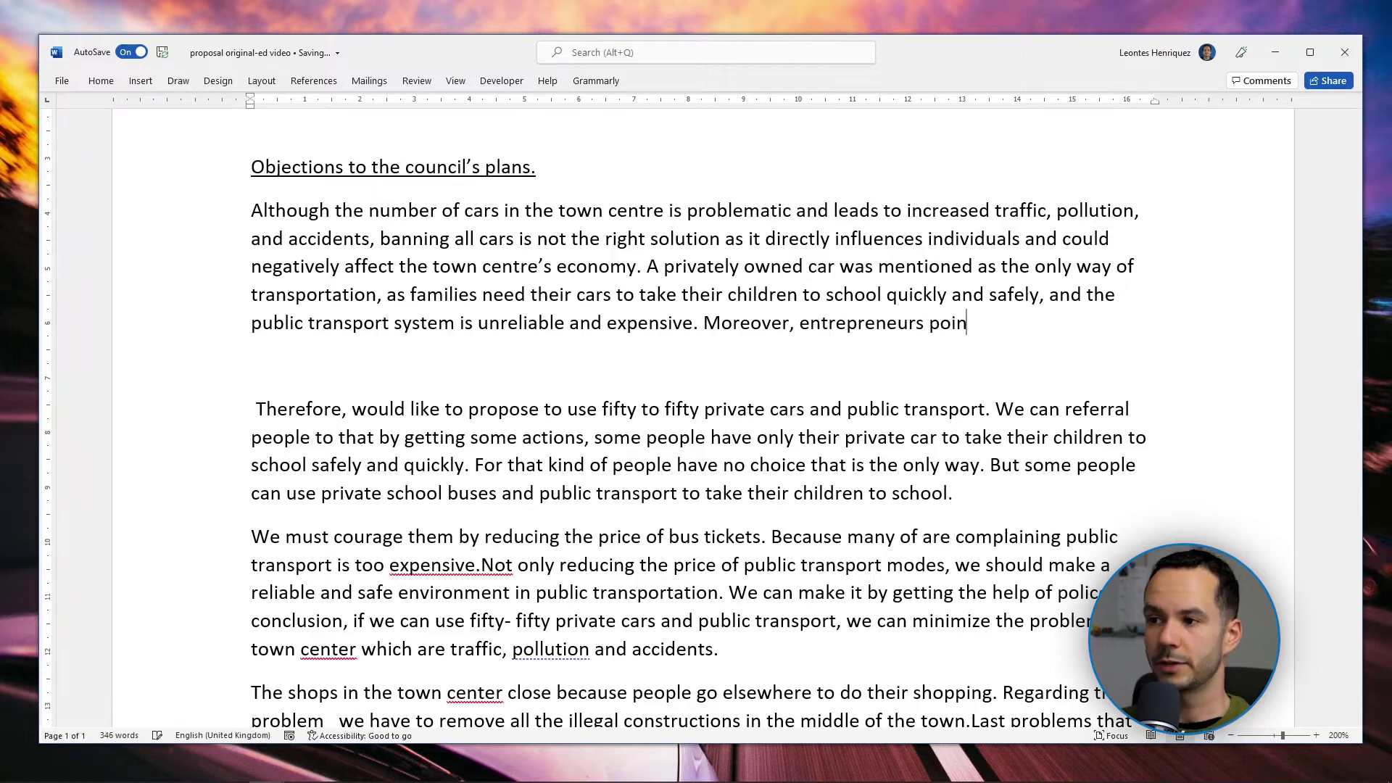
text(ted out )
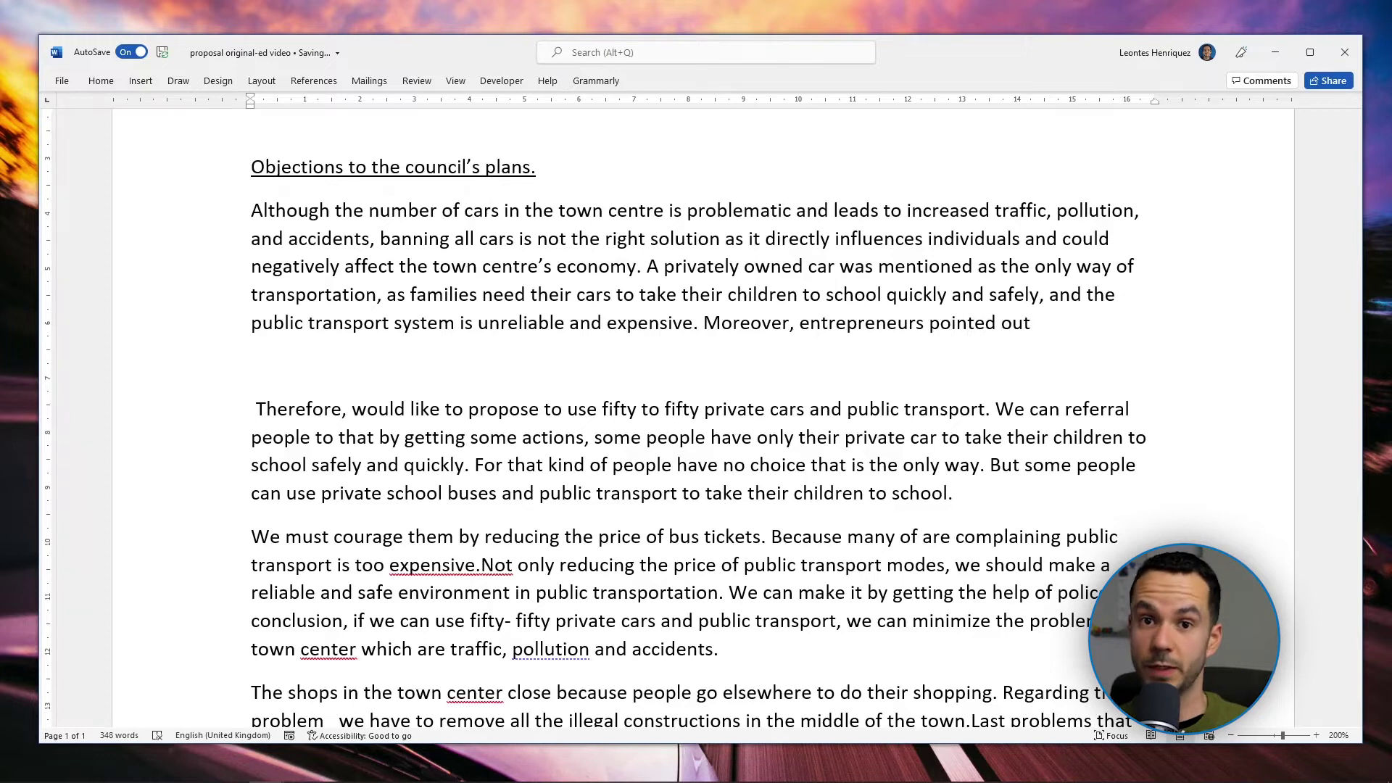
text(that out)
text(lawing )
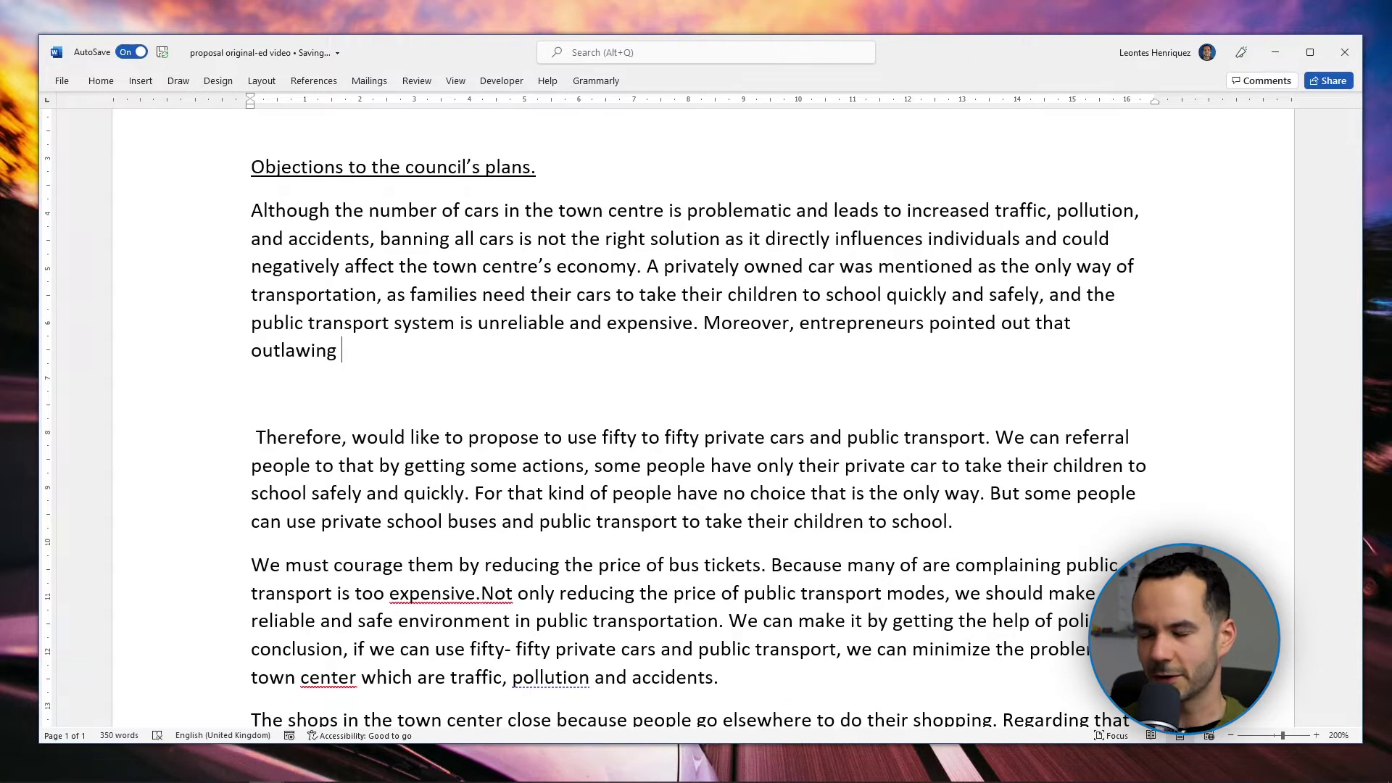
text(car)
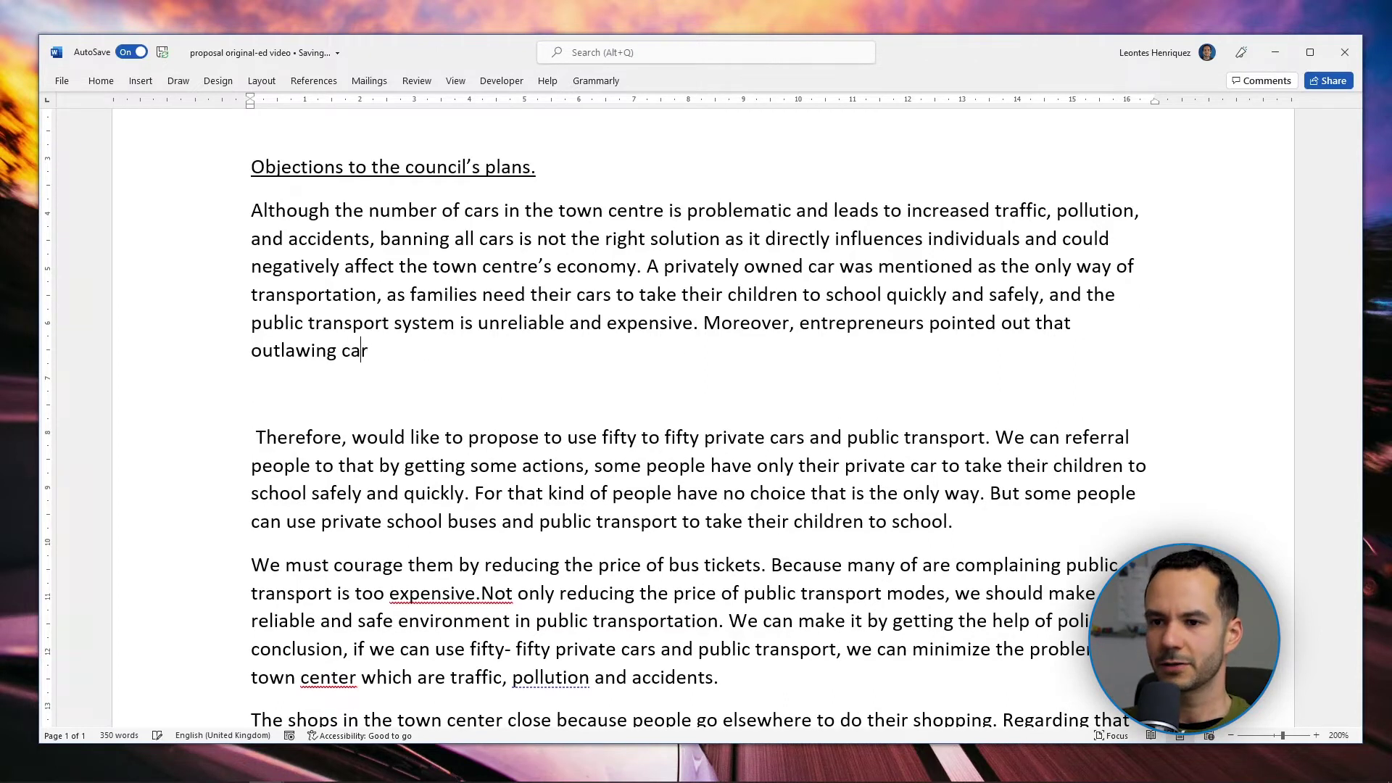
text(s from the town c)
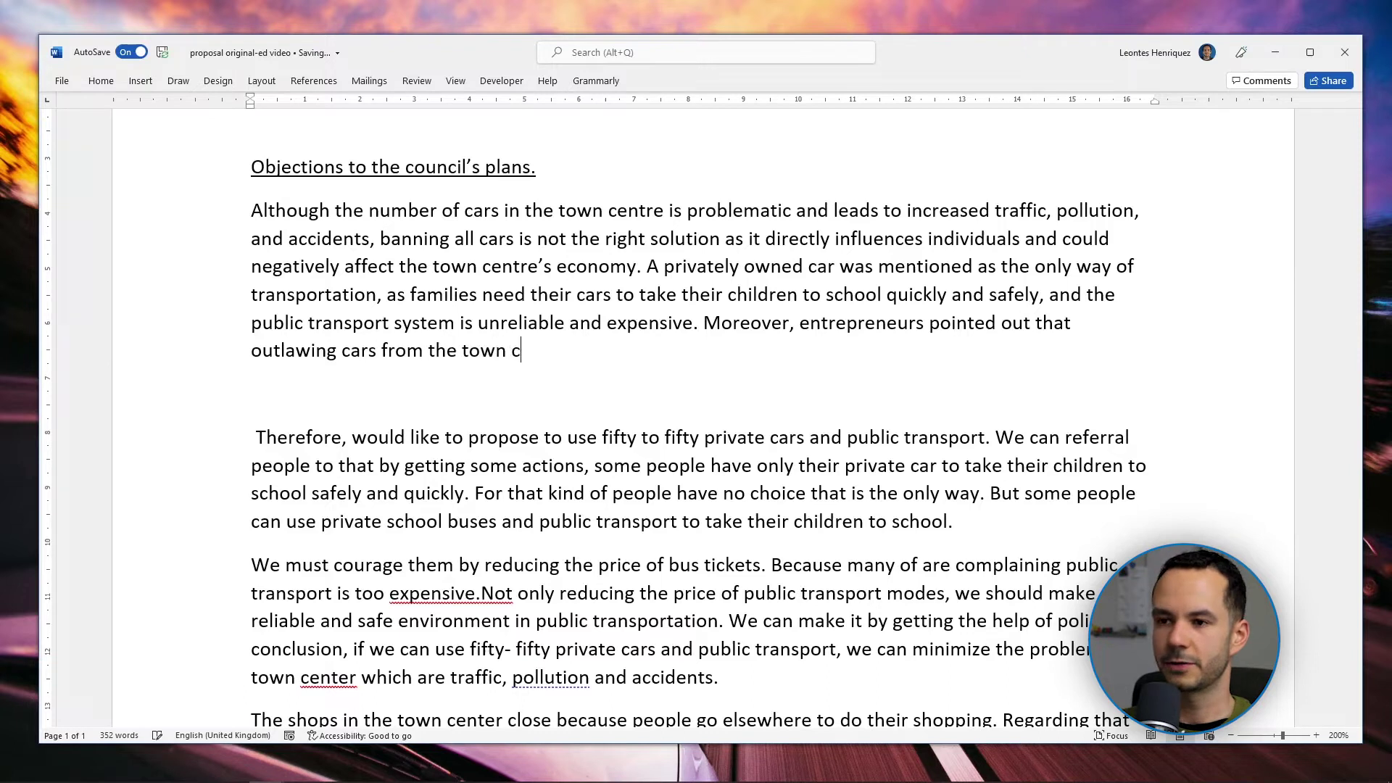
text(entre directly means )
text(hamperng)
key(ctrl+BackSpace)
text(hampering access to the town centre. This leads to )
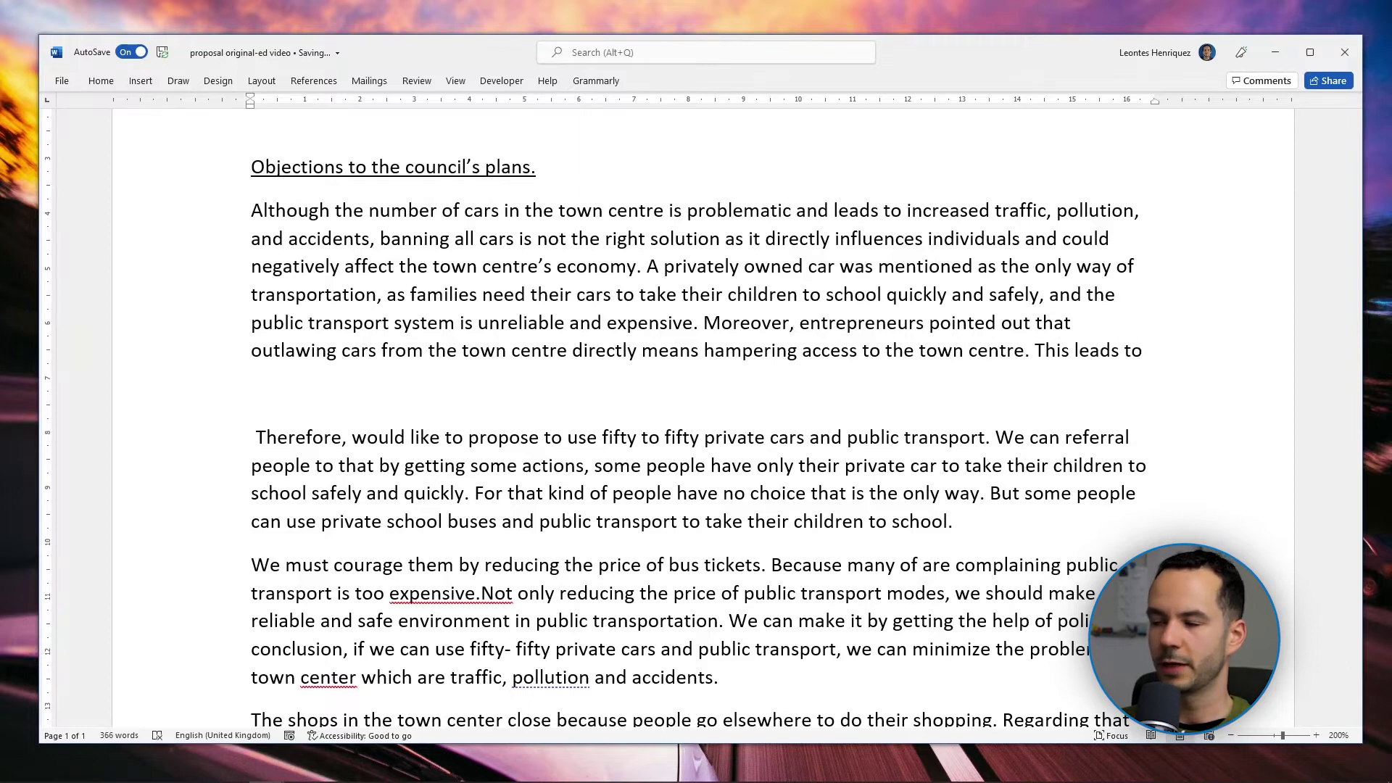
text(a decrease in the number of )
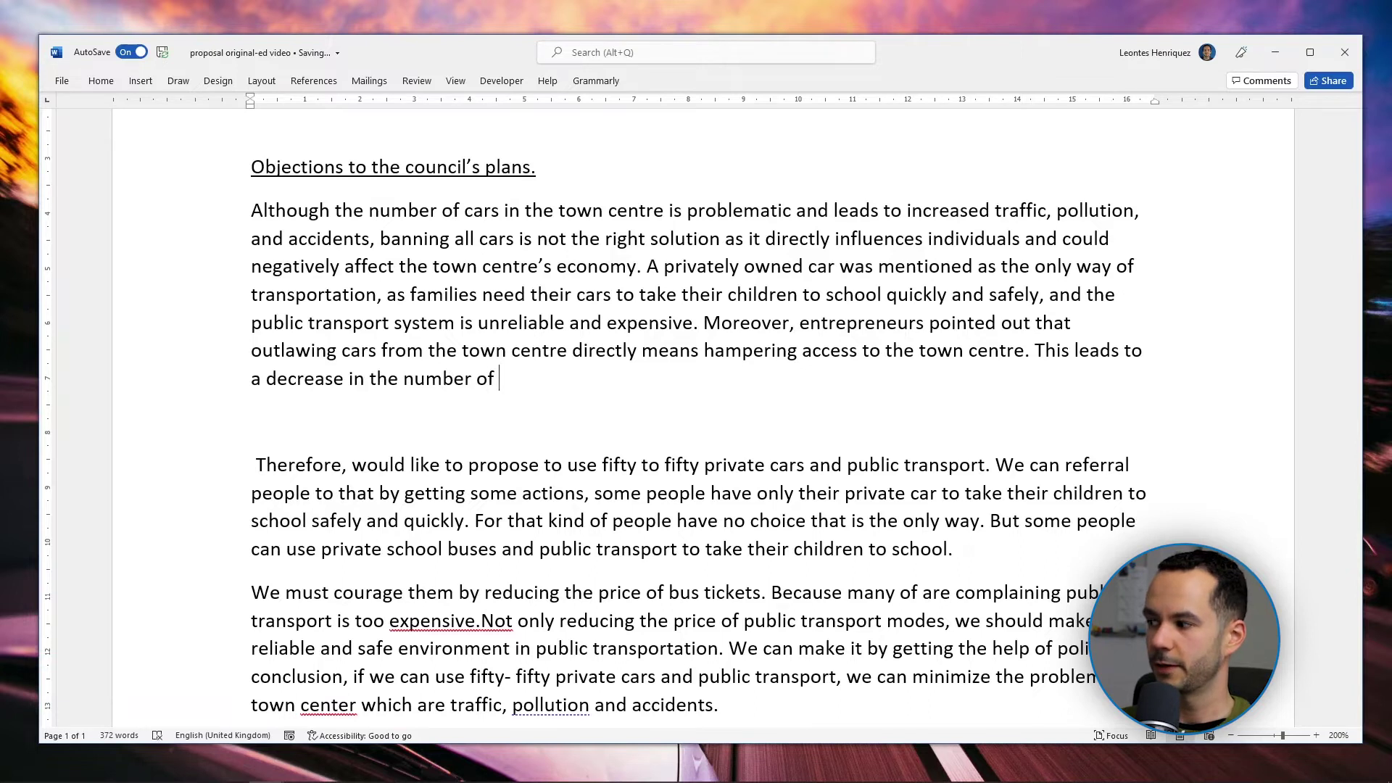
text(shoppers )
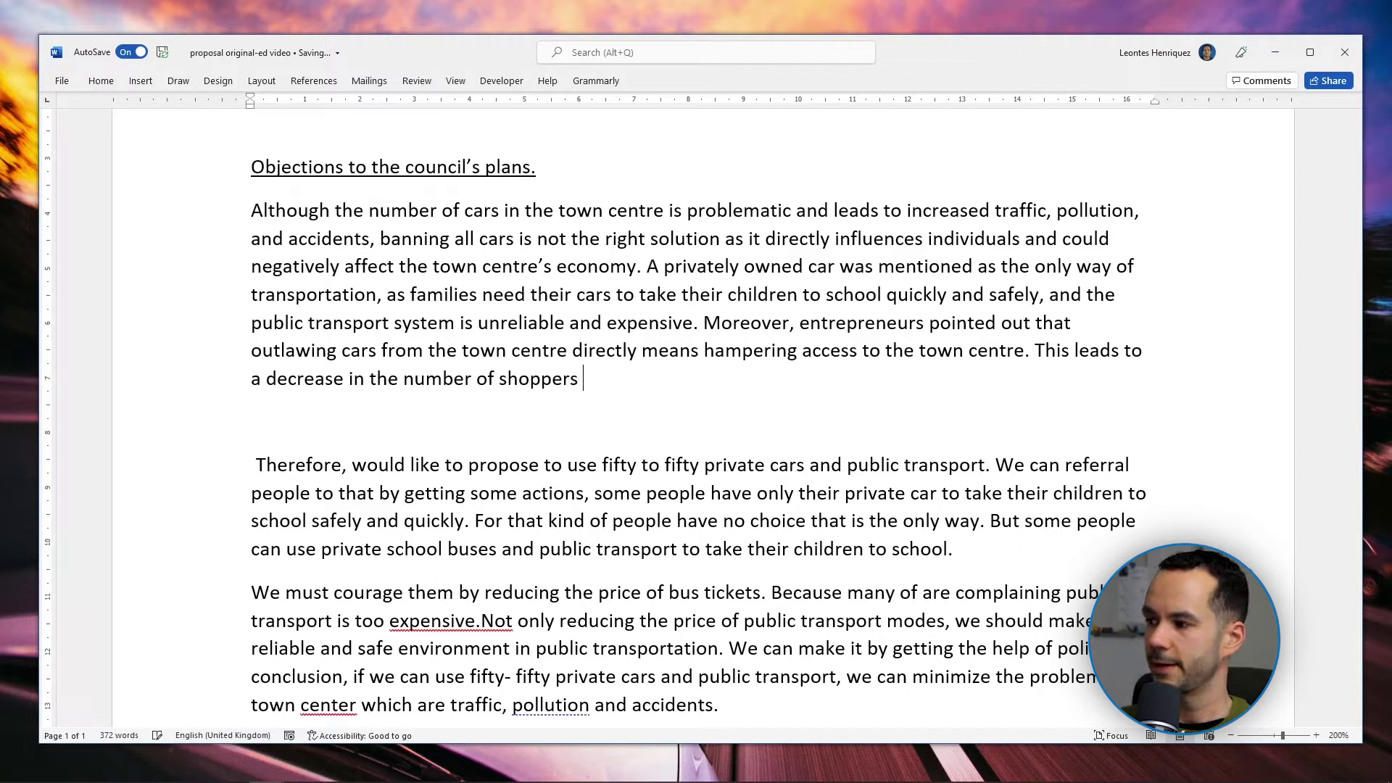
text(and revenue )
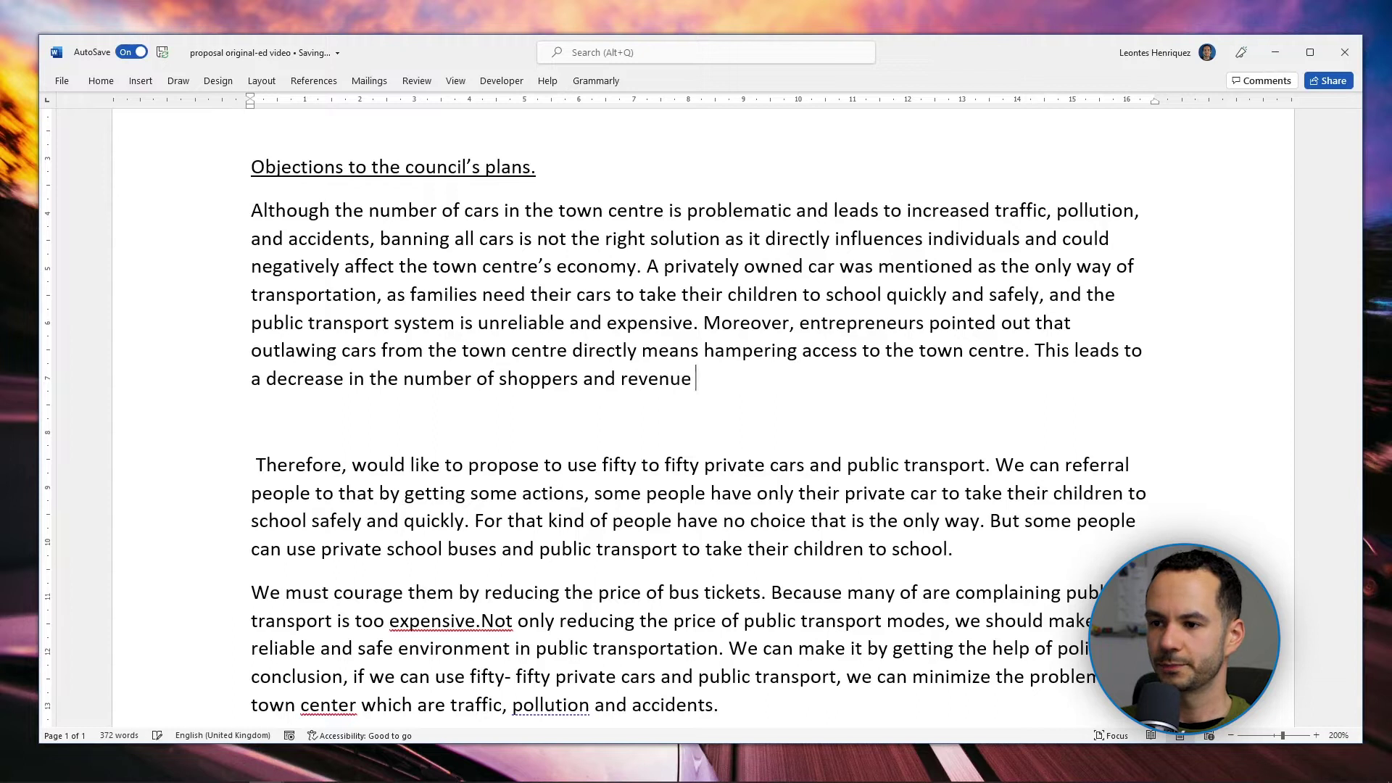
text(for the )
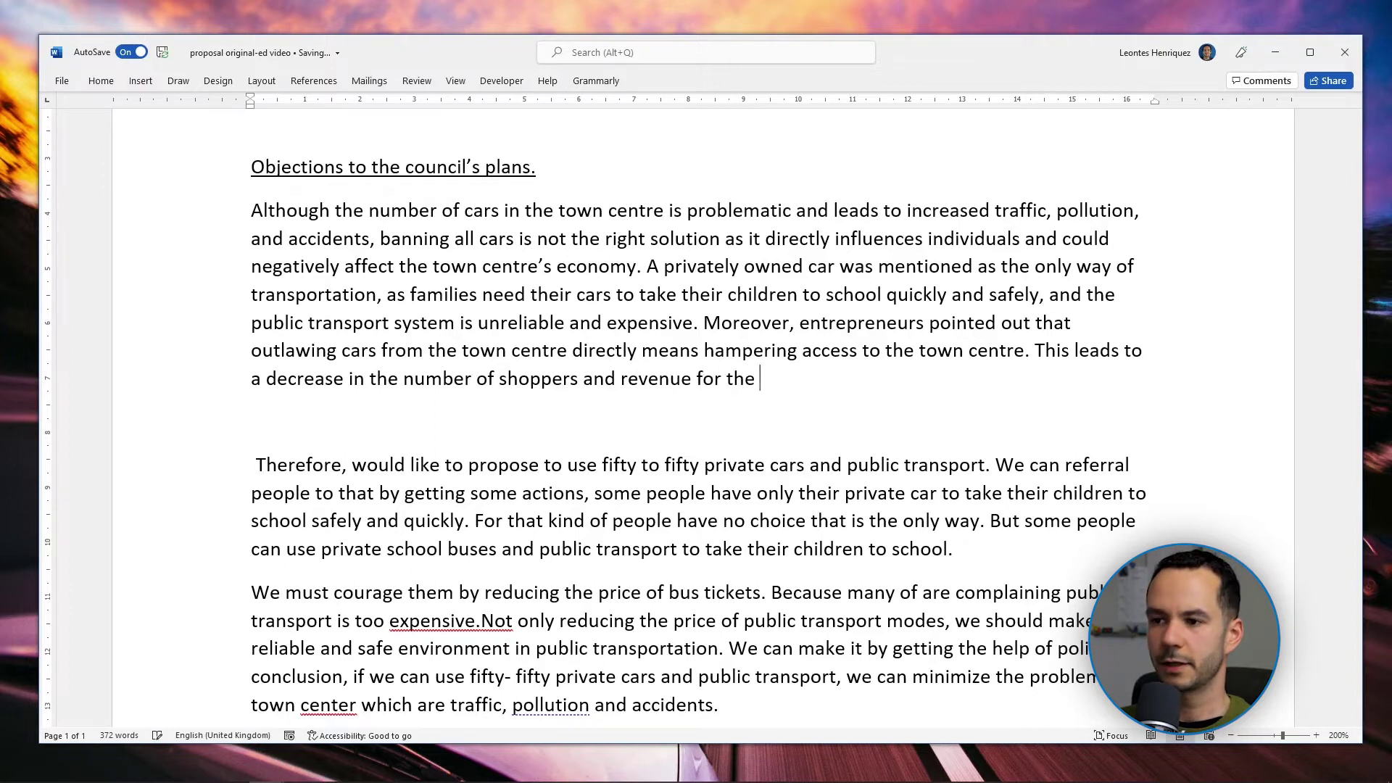
text(town centre's shops)
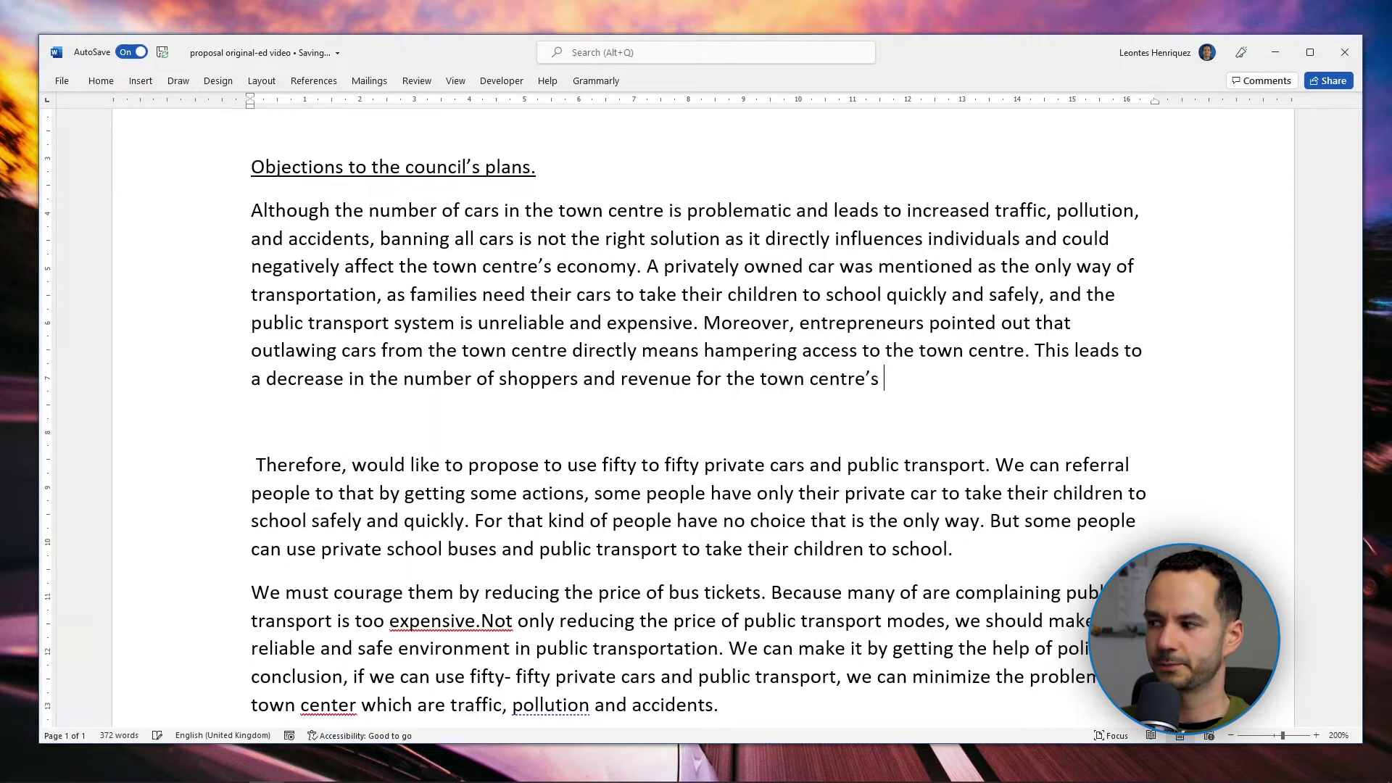
text(. People will choose other, easier accessible town to do their shopping.)
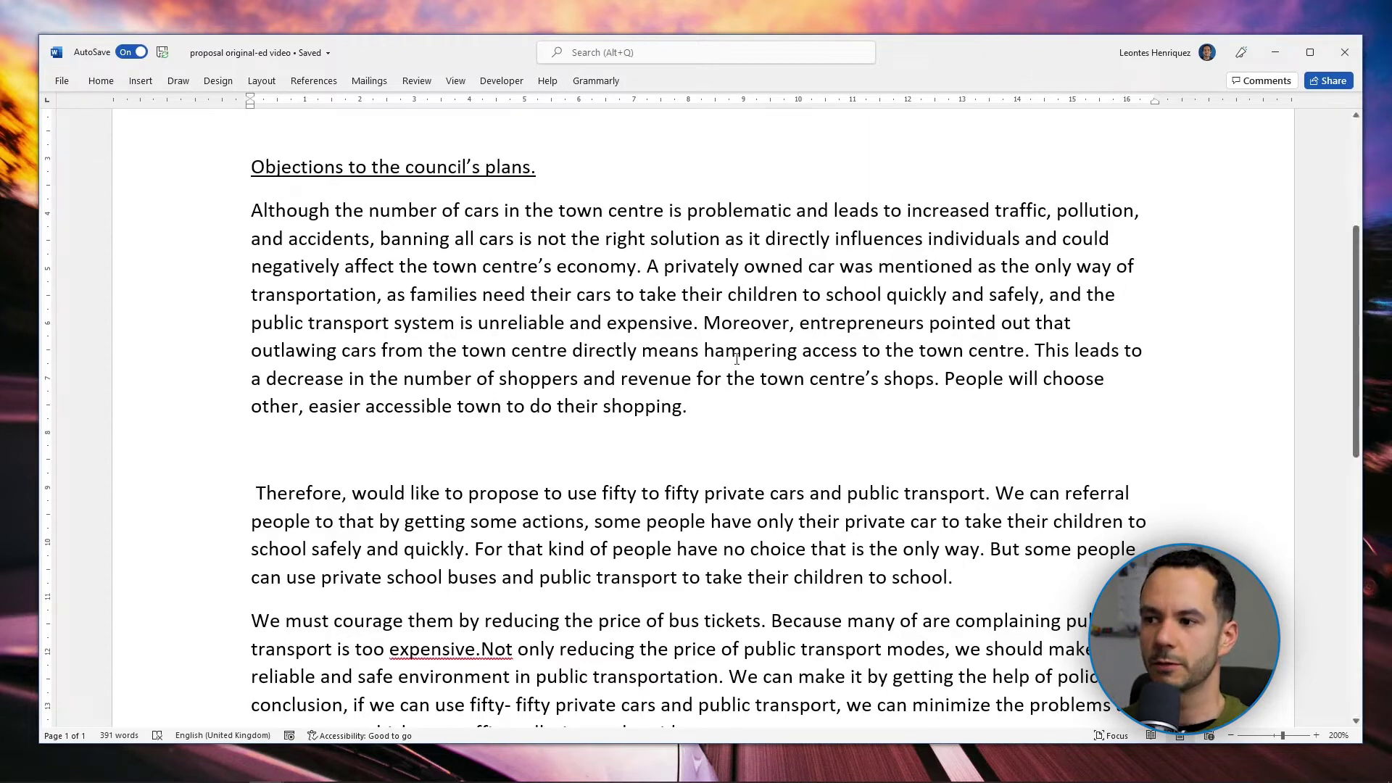
Merge 'This leads to' into the previous sentence as ', leading to a decrease', then select 'Moreover'.
double_click(1051, 351)
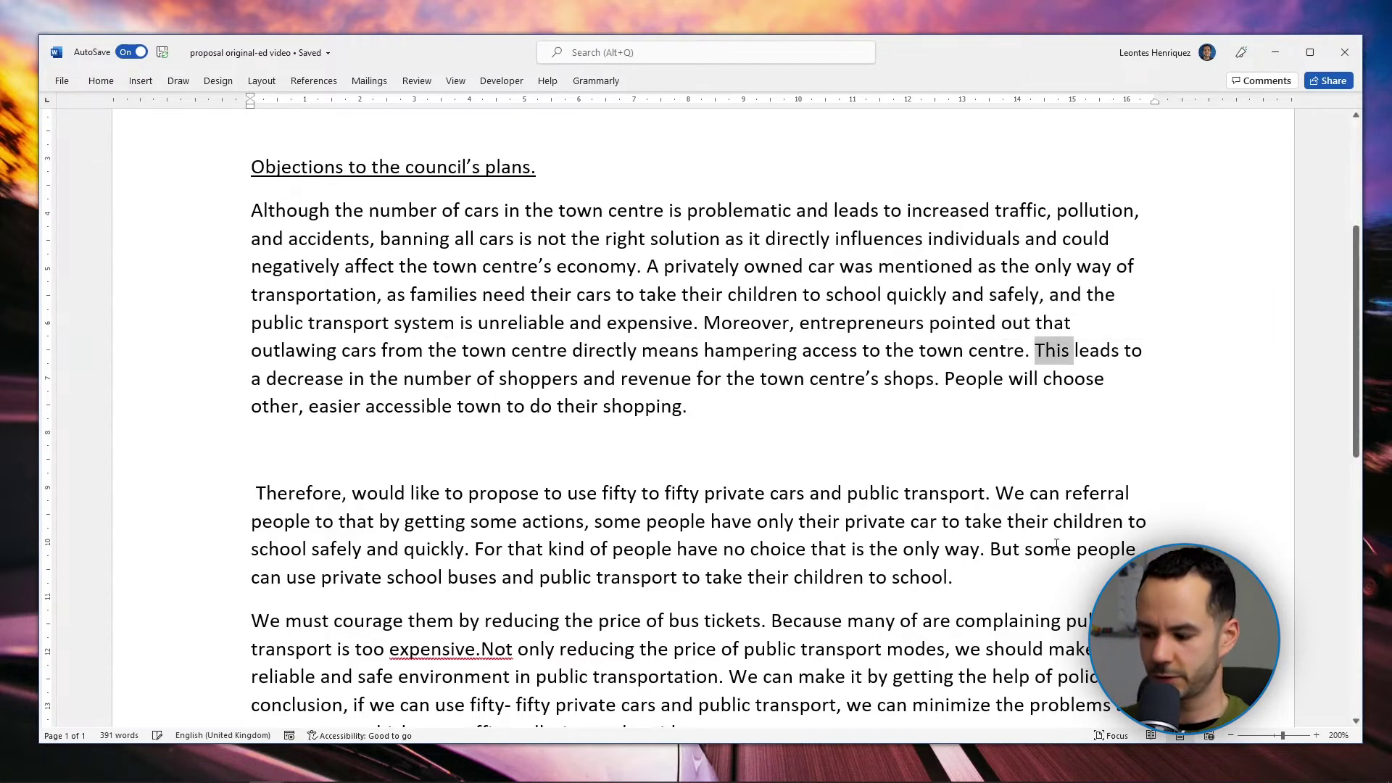
key(BackSpace)
key(BackSpace)
key(BackSpace)
text(,)
key(Right)
key(Right)
key(Right)
key(Right)
key(Right)
key(BackSpace)
text(ing)
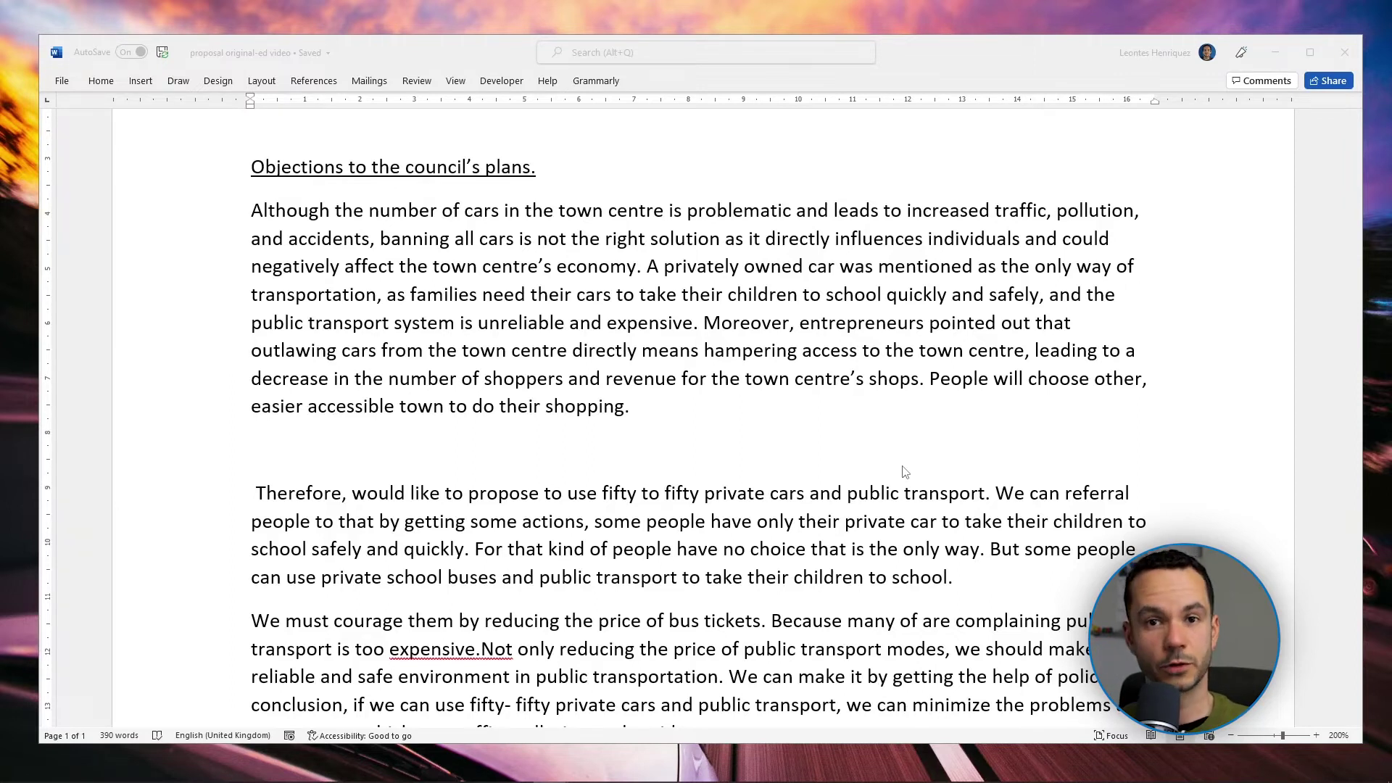
double_click(767, 321)
Highlight the word 'Moreover' in yellow.
click(838, 302)
click(828, 319)
click(591, 381)
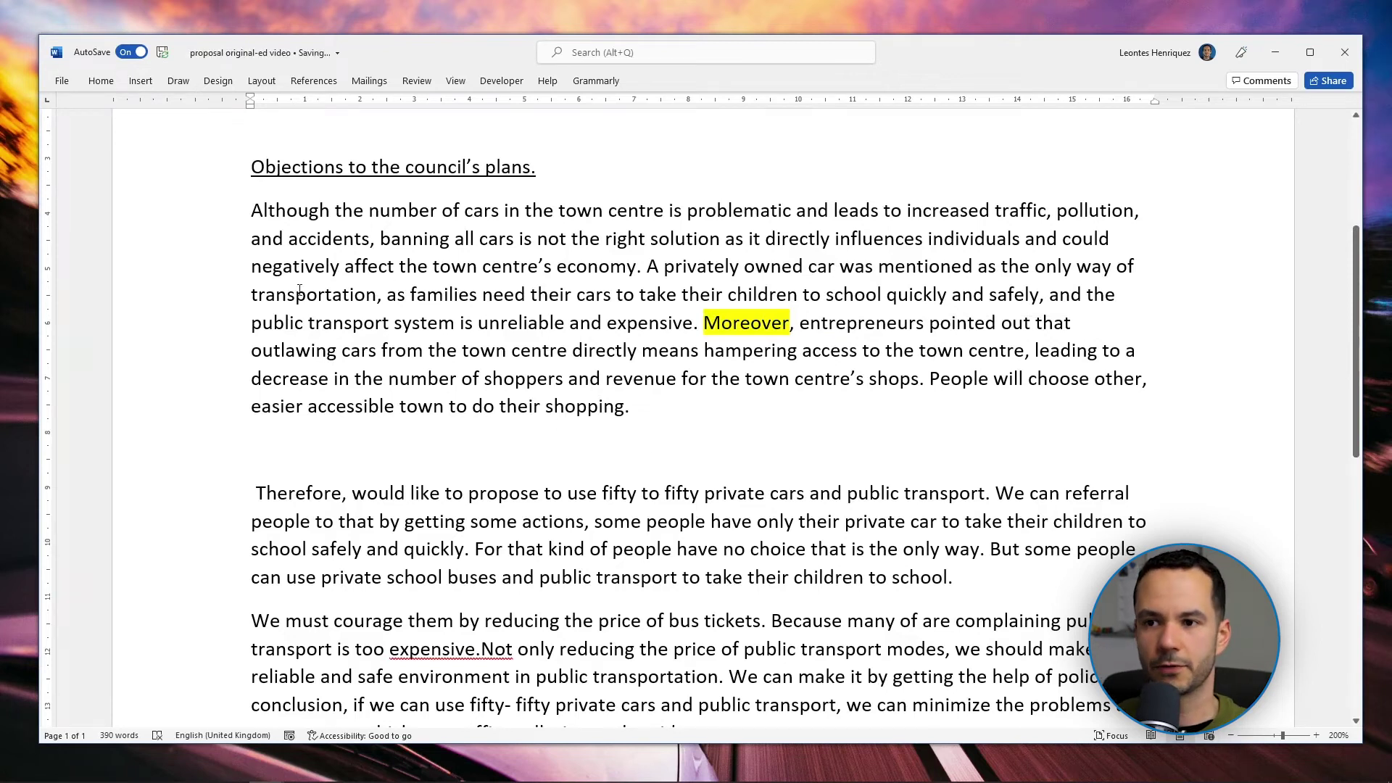
Underline 'entrepreneurs', 'pointed out', 'outlawing', 'hampering' and 'revenue' in the objections paragraph.
double_click(879, 326)
key(ctrl+u)
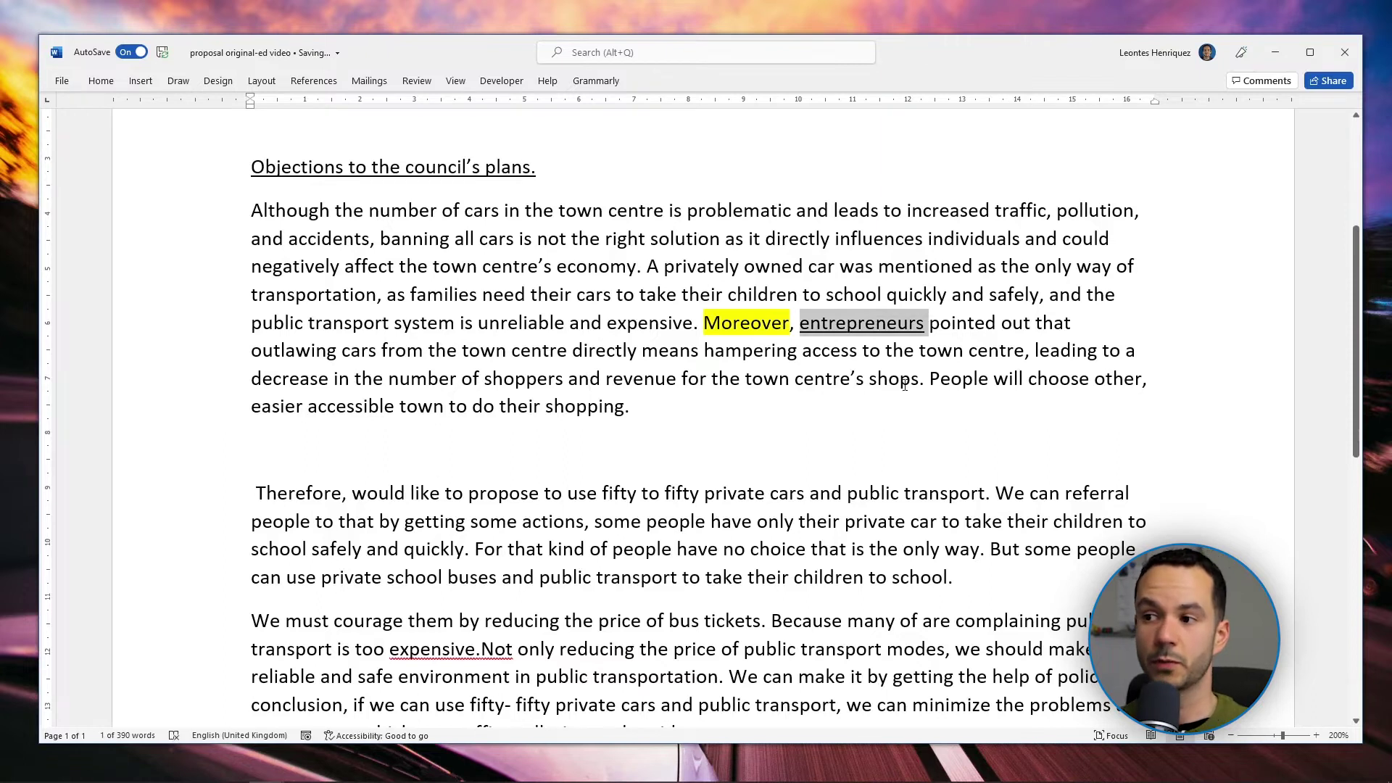
drag(930, 324, 1033, 324)
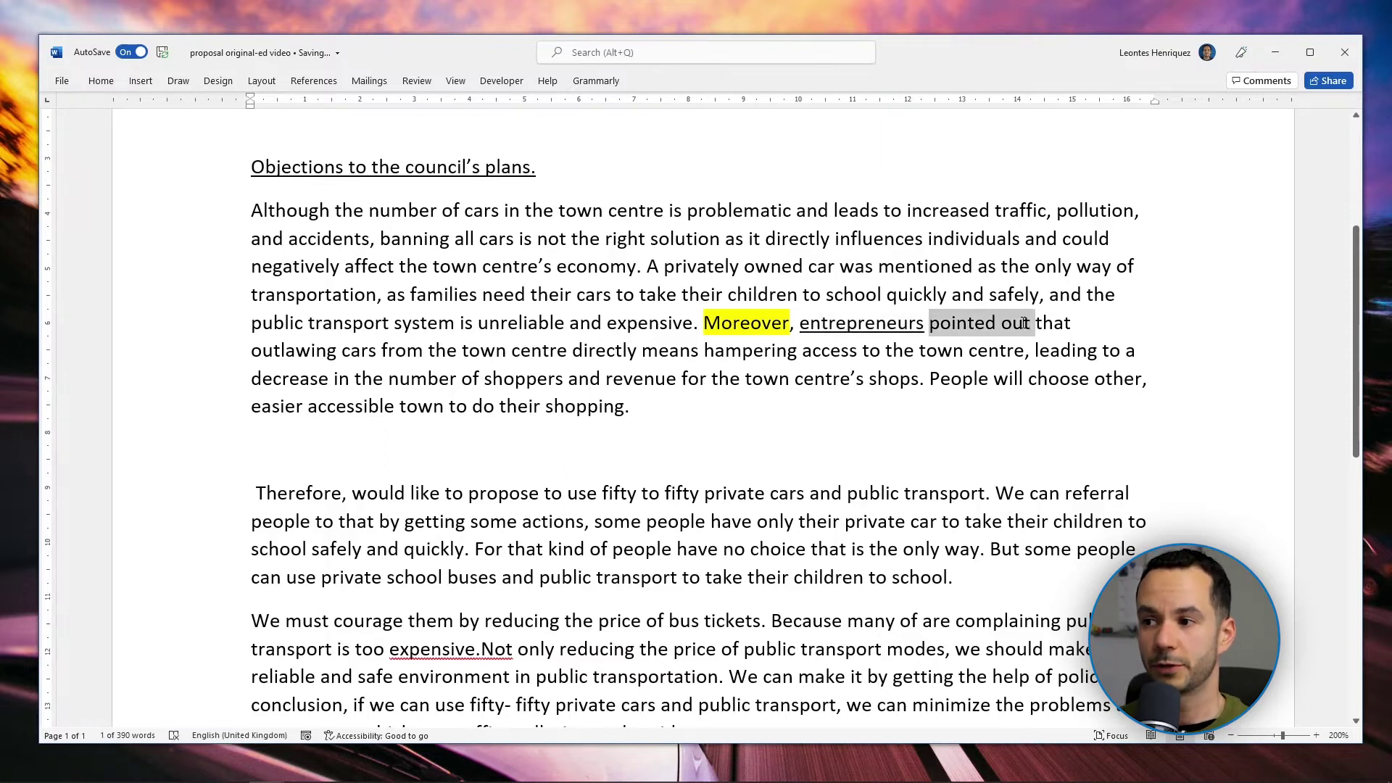
key(ctrl+u)
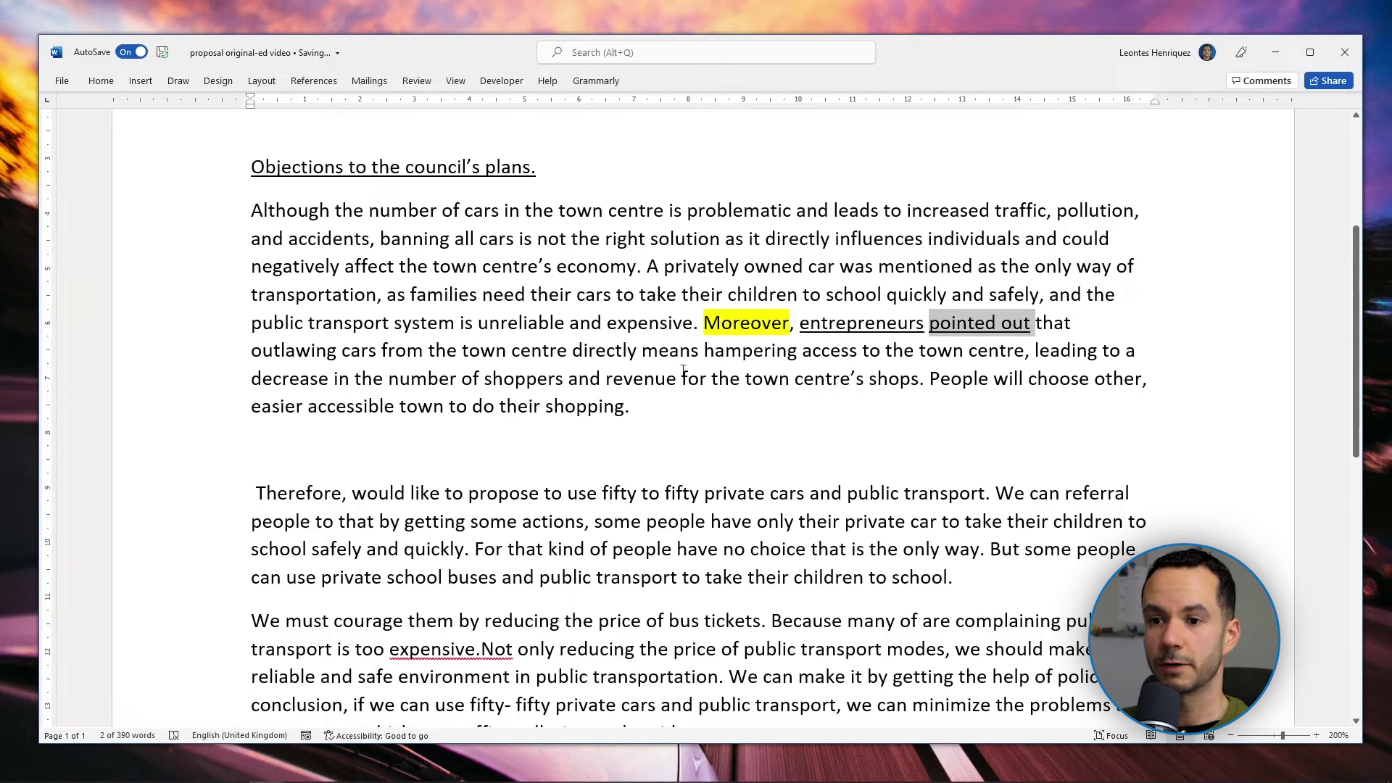
double_click(307, 350)
key(ctrl+u)
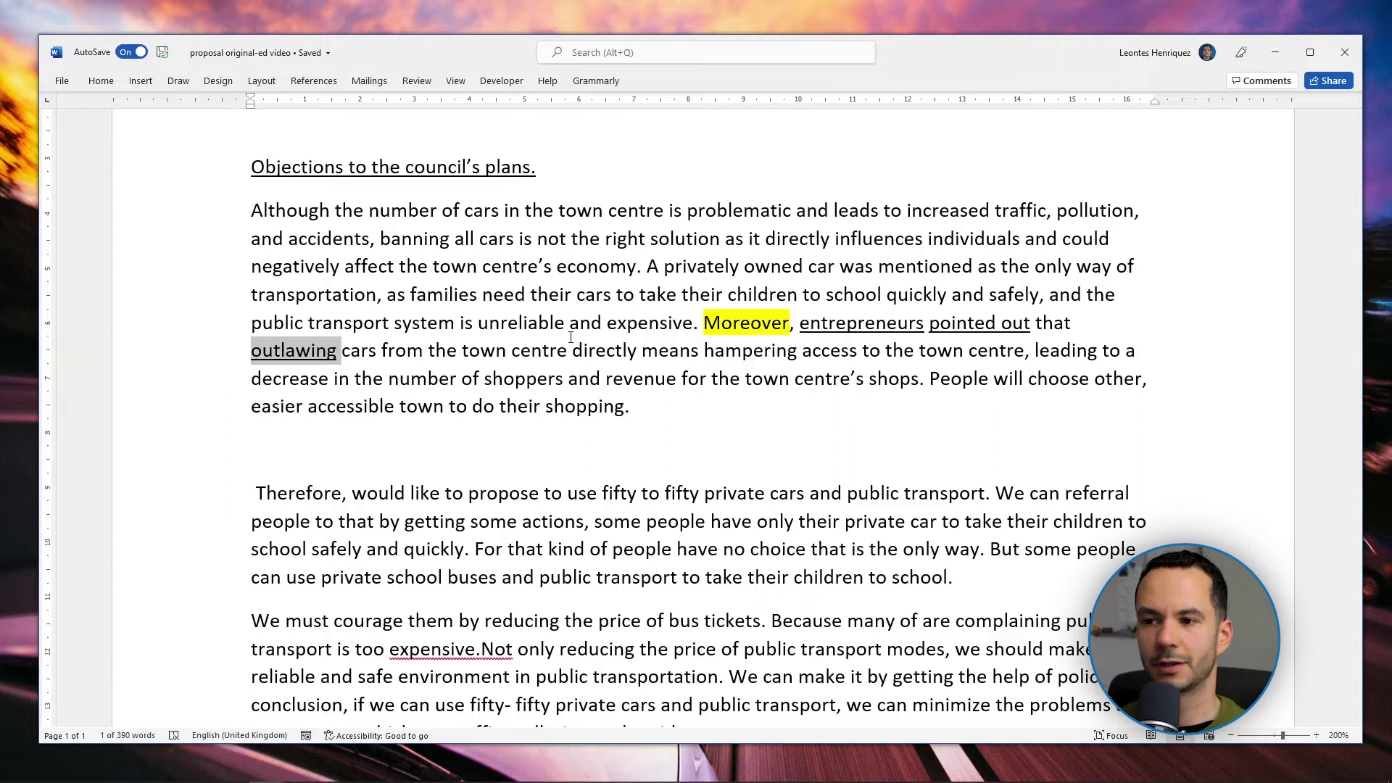
double_click(723, 343)
key(ctrl+u)
double_click(653, 380)
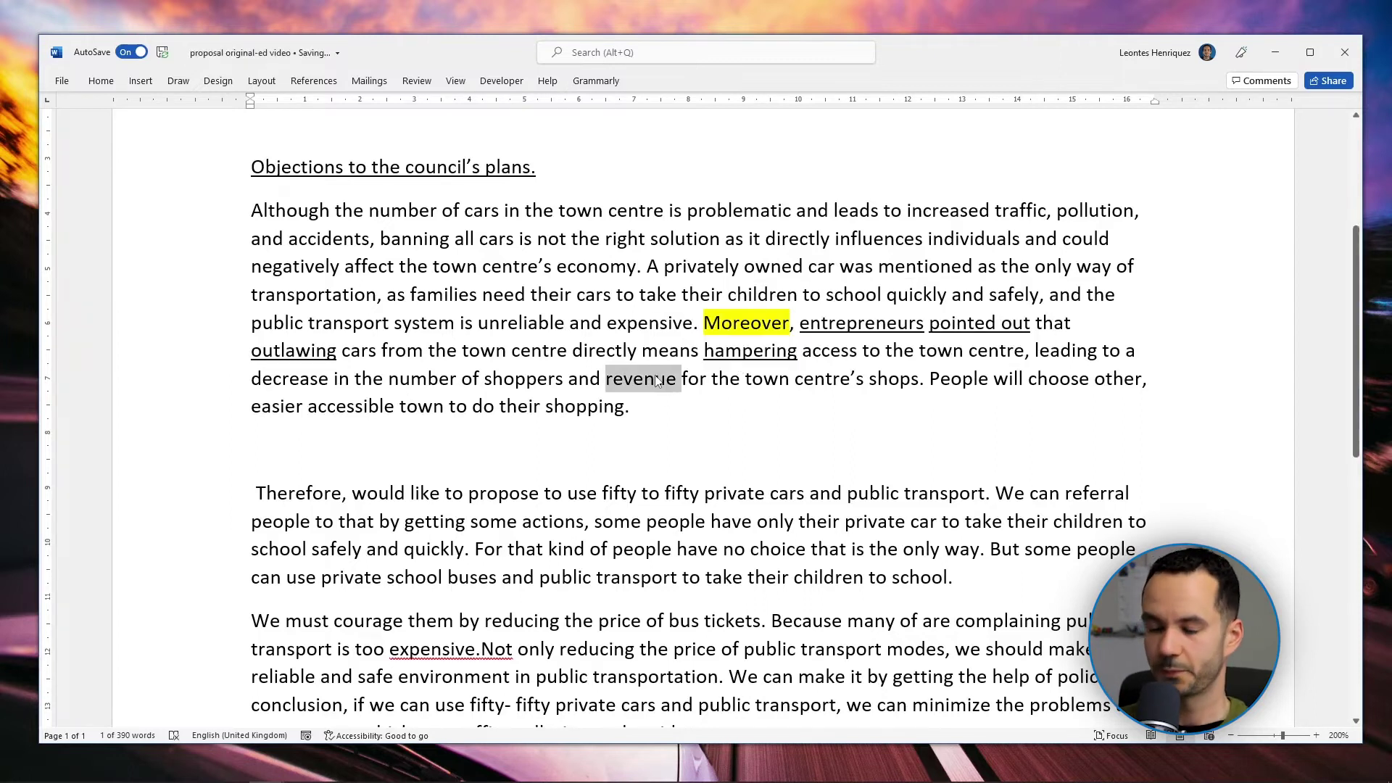
key(ctrl+u)
scroll(409, 426, down, 1)
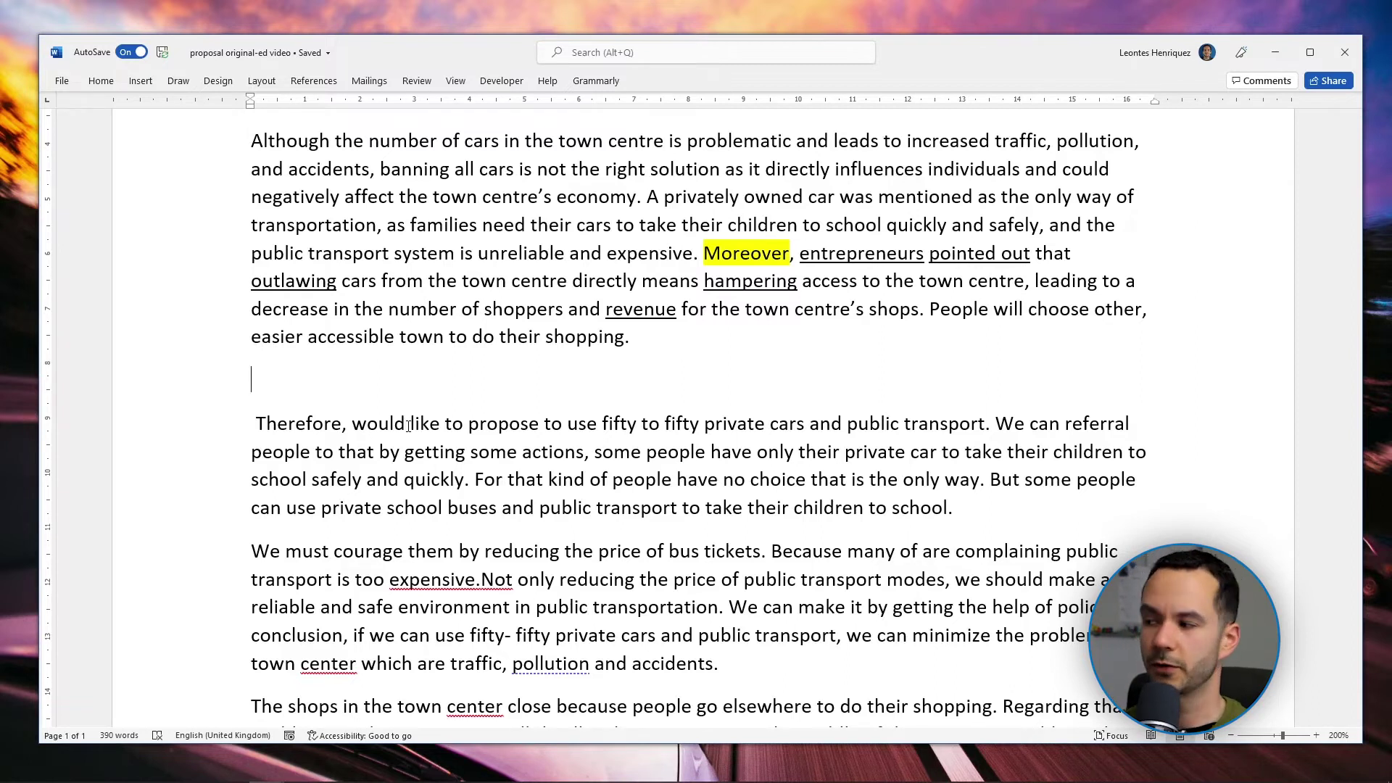
Insert a new 'Proposed solutions' heading line above the 'Therefore' paragraph.
scroll(589, 426, down, 1)
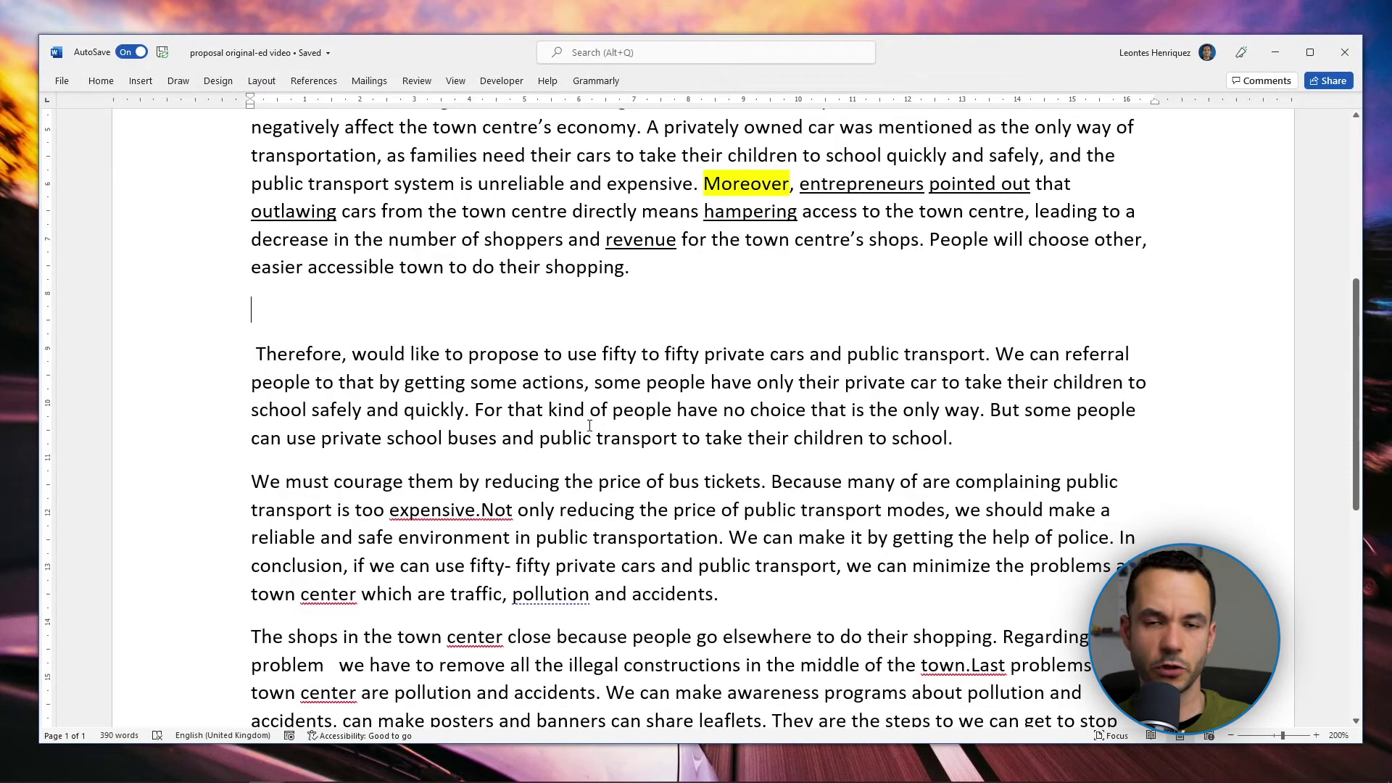
key(Return)
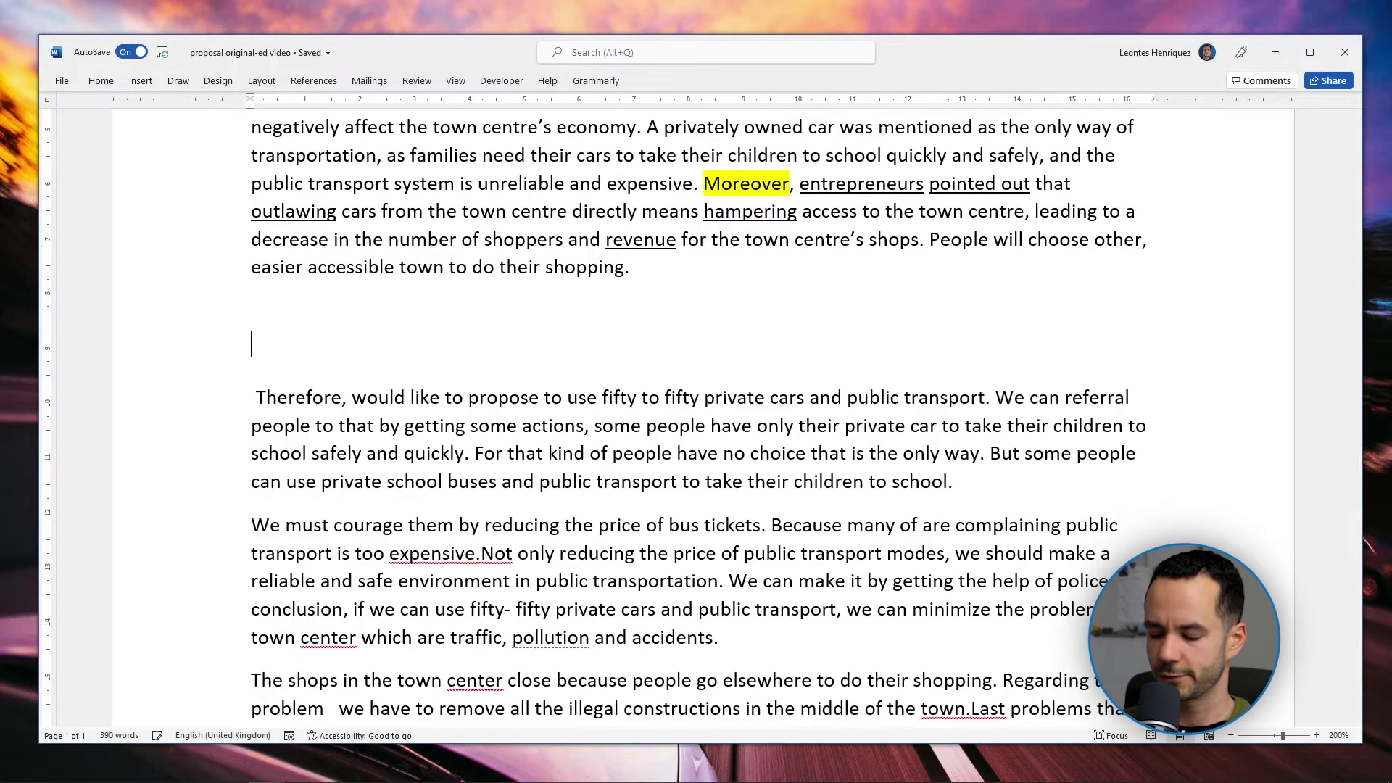
text(Proposed solutions)
scroll(305, 468, down, 1)
scroll(304, 468, down, 1)
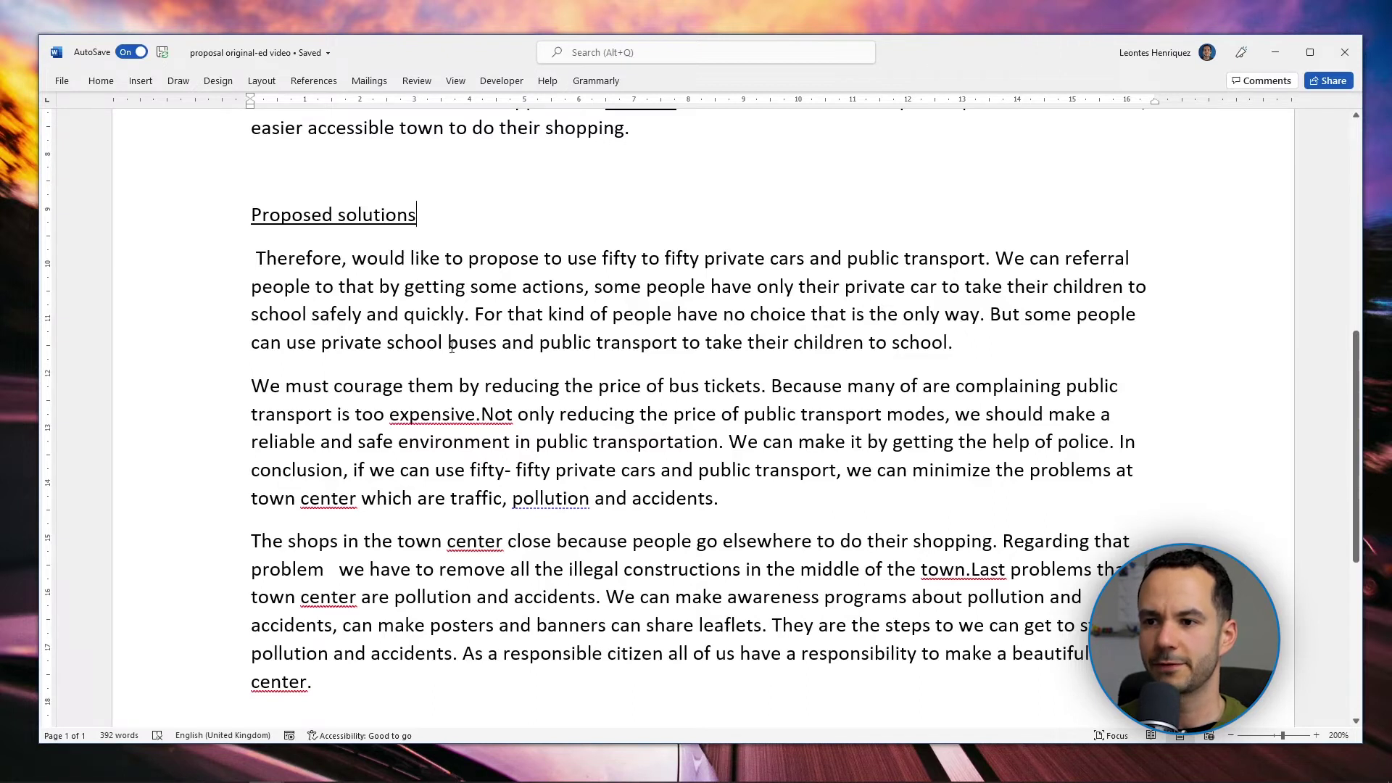
scroll(487, 308, up, 4)
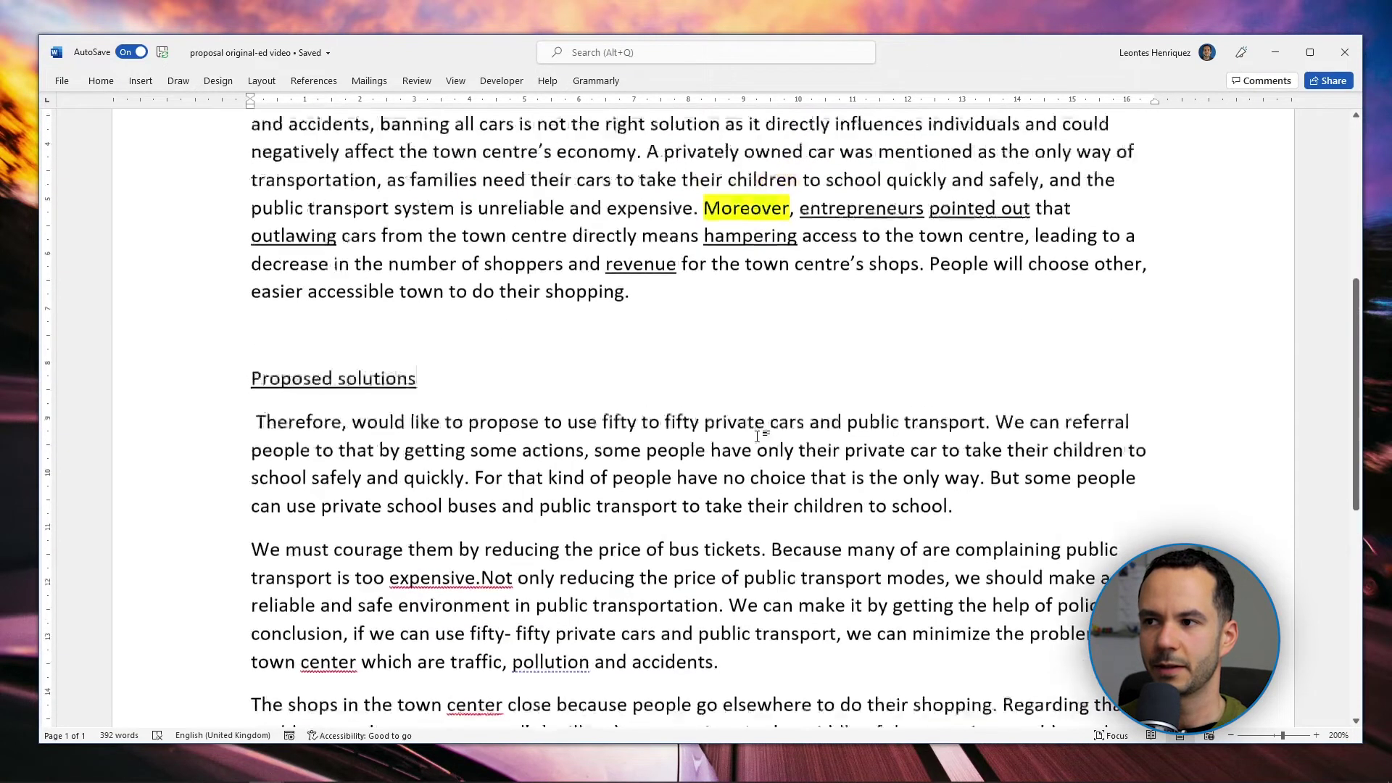
scroll(760, 435, down, 2)
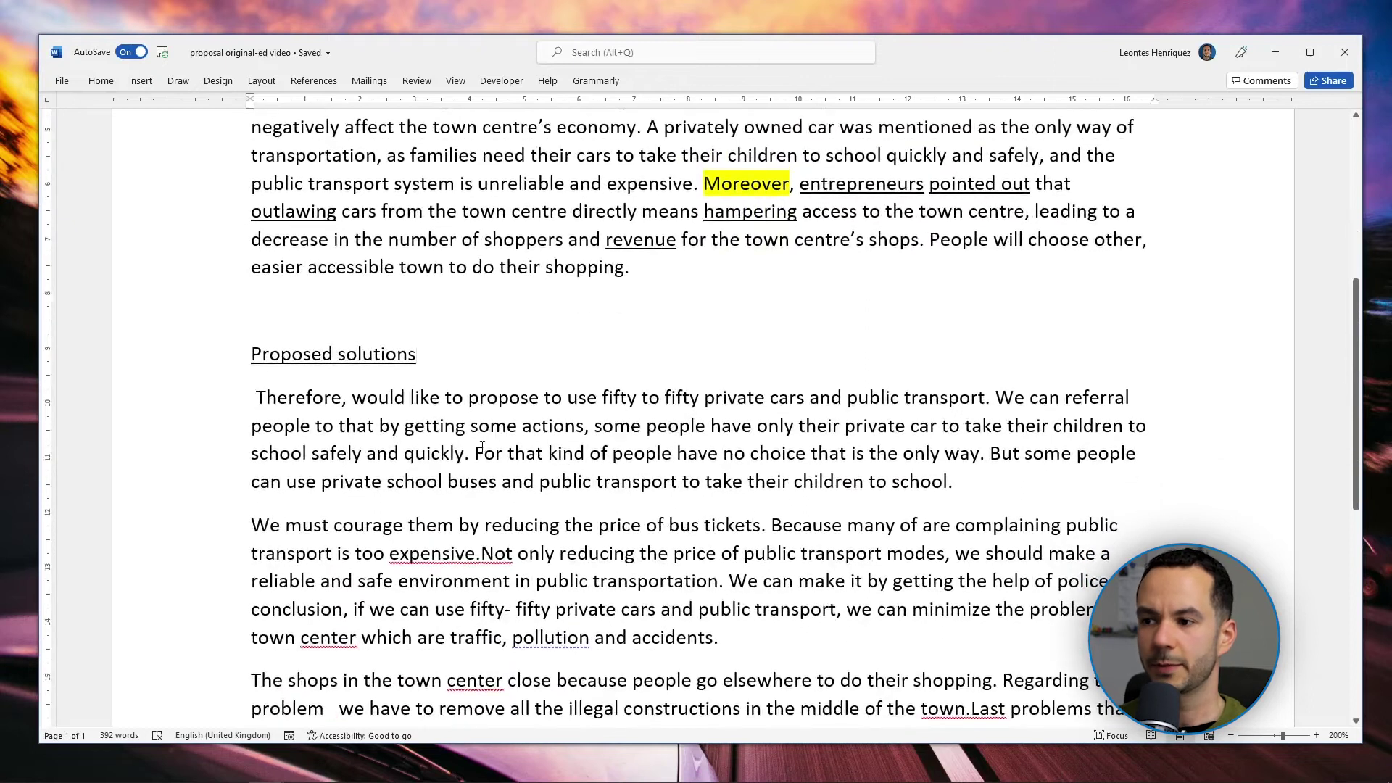
drag(585, 429, 474, 449)
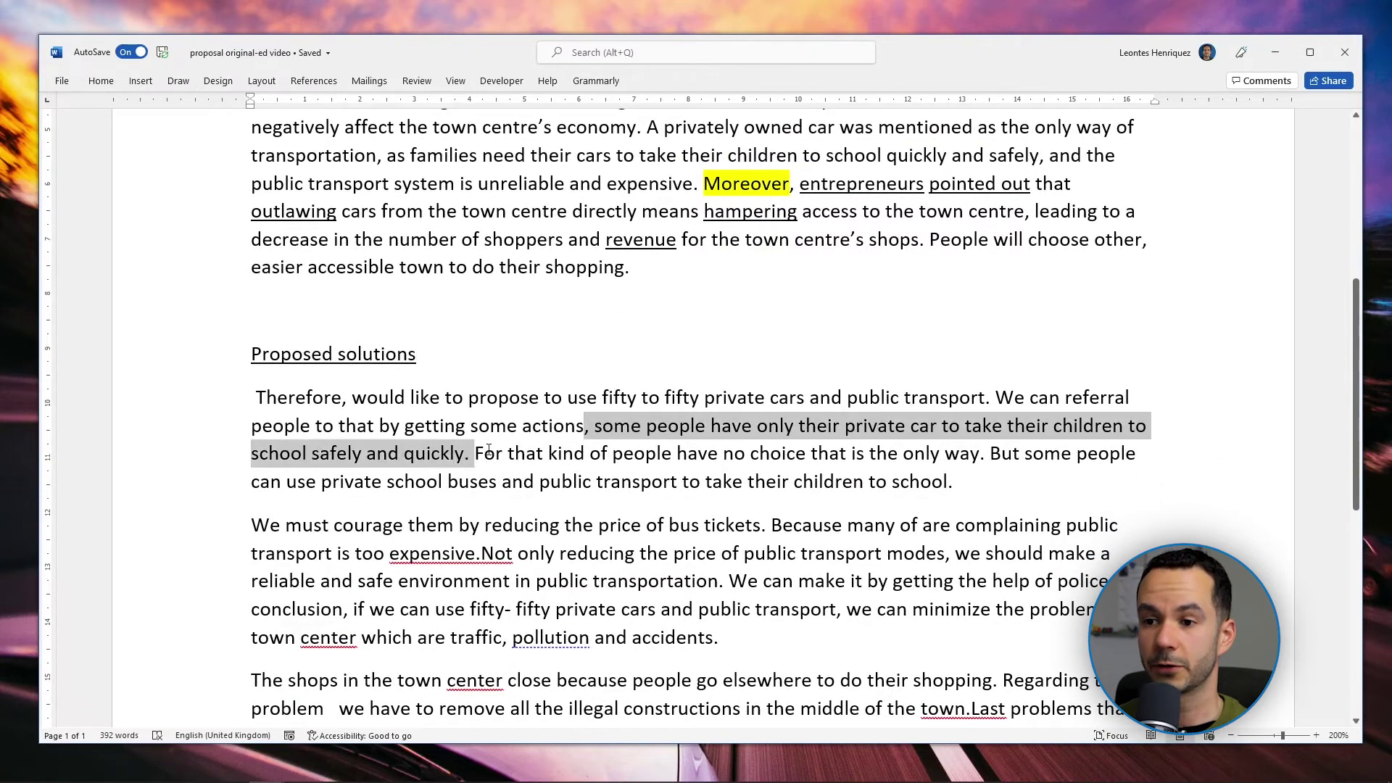
Delete the clause about taking children to school and the no-choice sentence, fixing the full stops.
key(BackSpace)
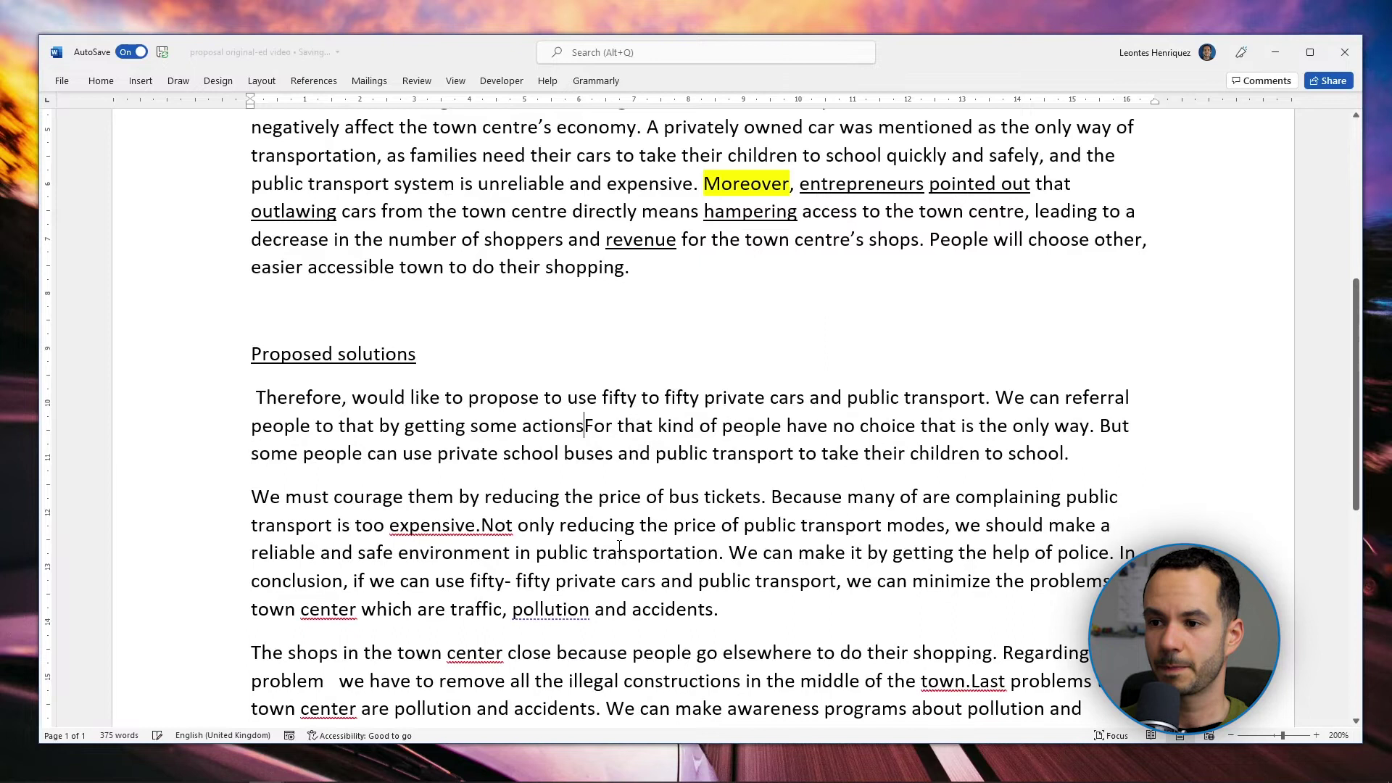
text(.)
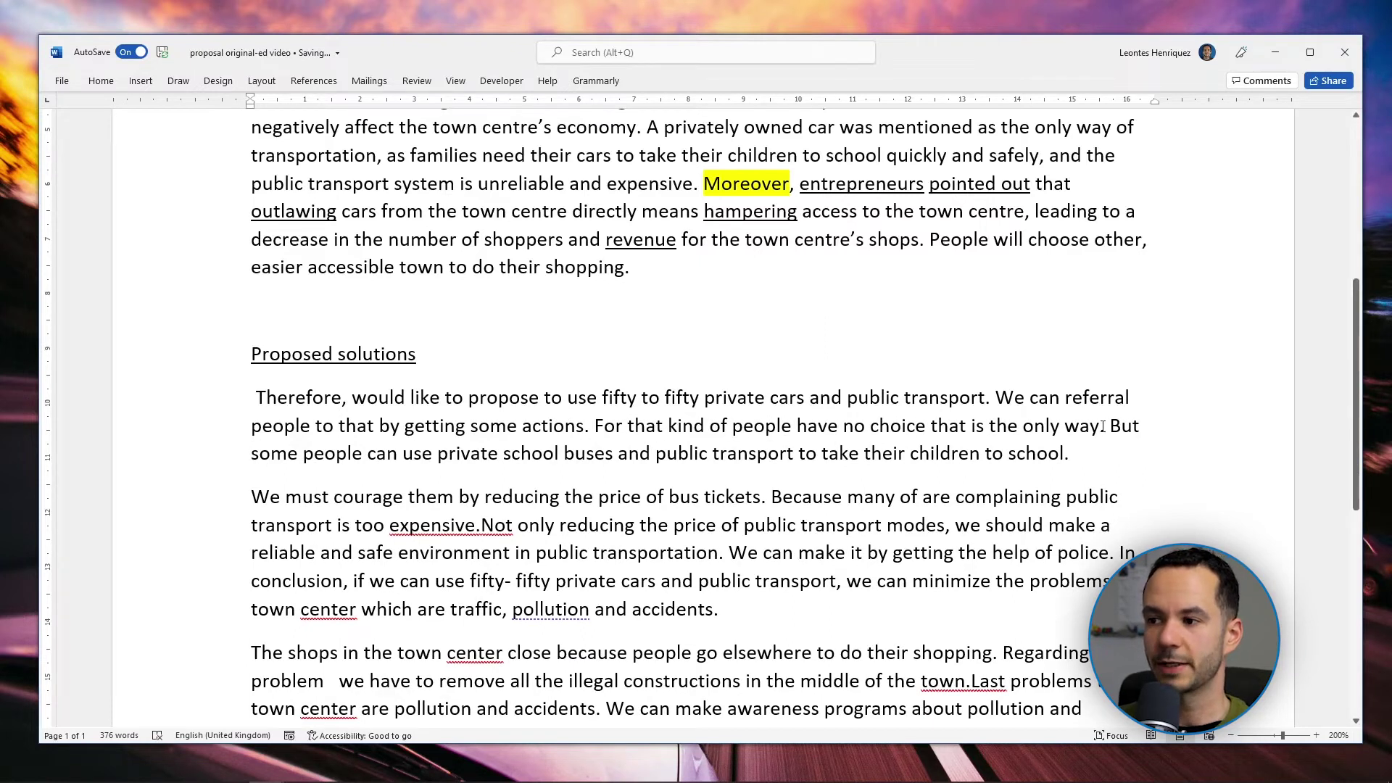
drag(1102, 426, 589, 426)
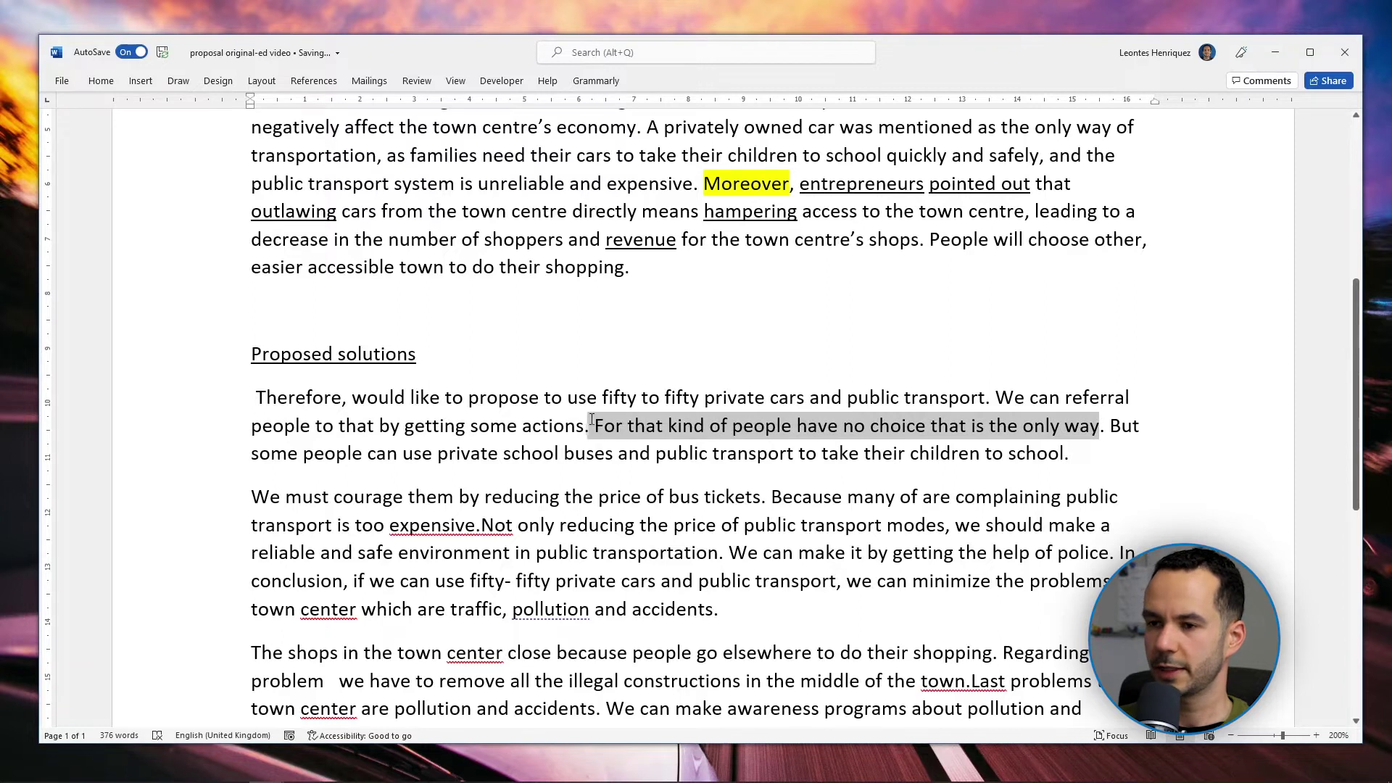
key(Delete)
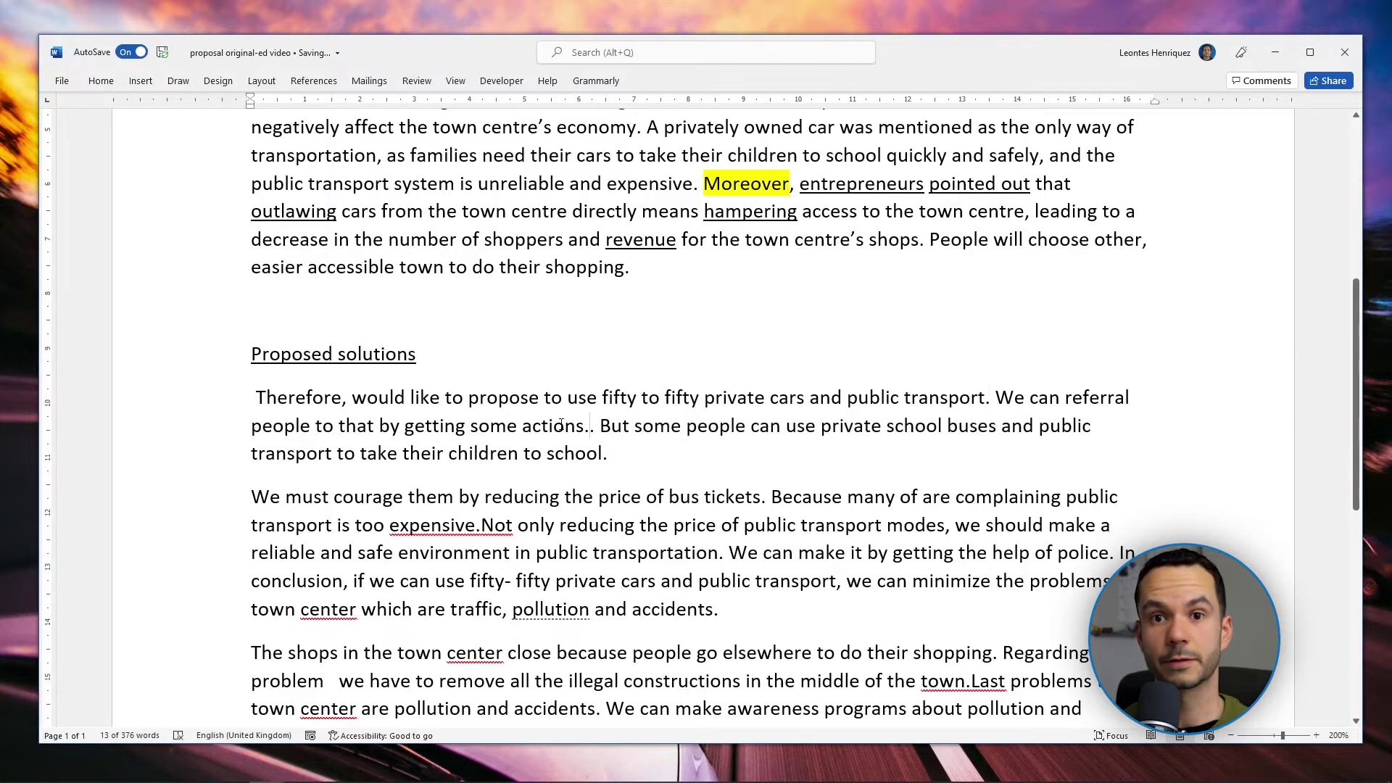
key(End)
click(595, 425)
key(BackSpace)
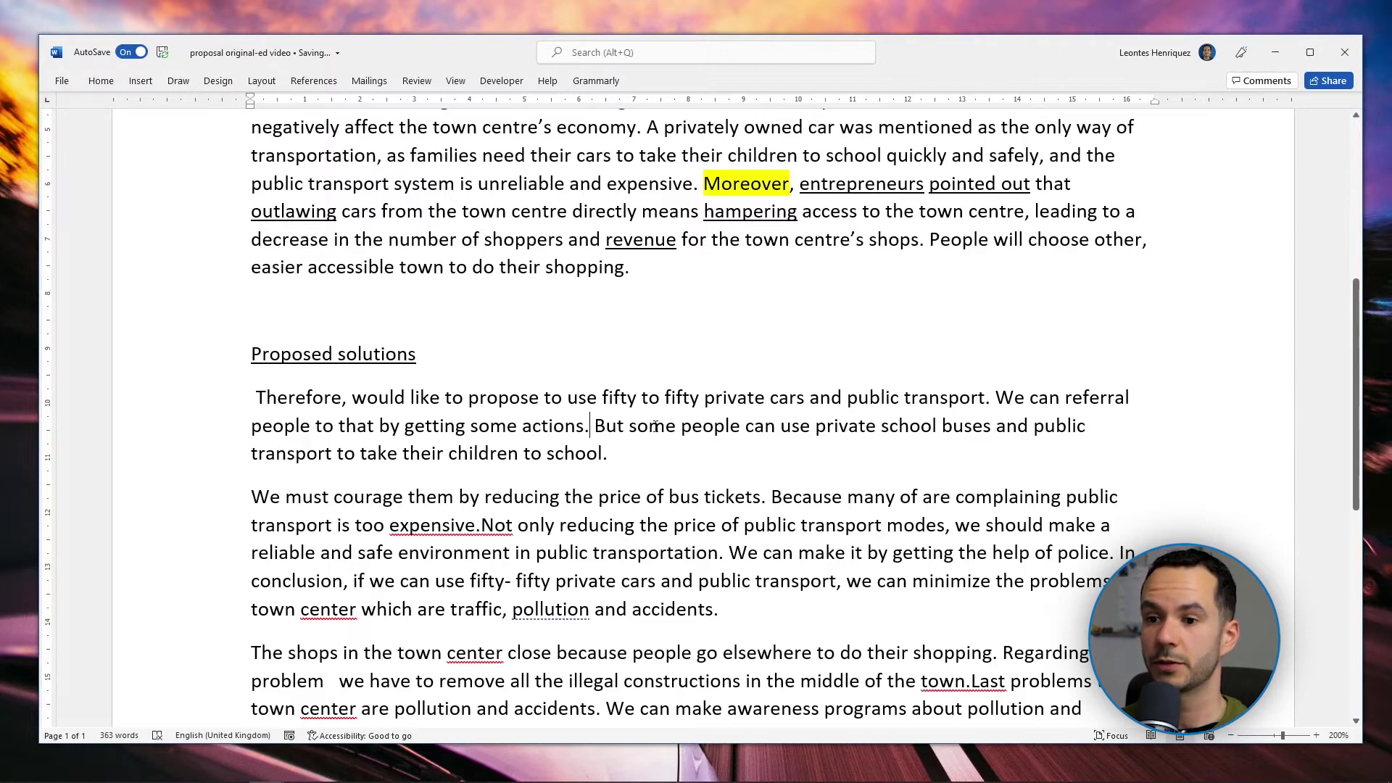
Delete the sentence about expensive public transport.
scroll(655, 426, down, 1)
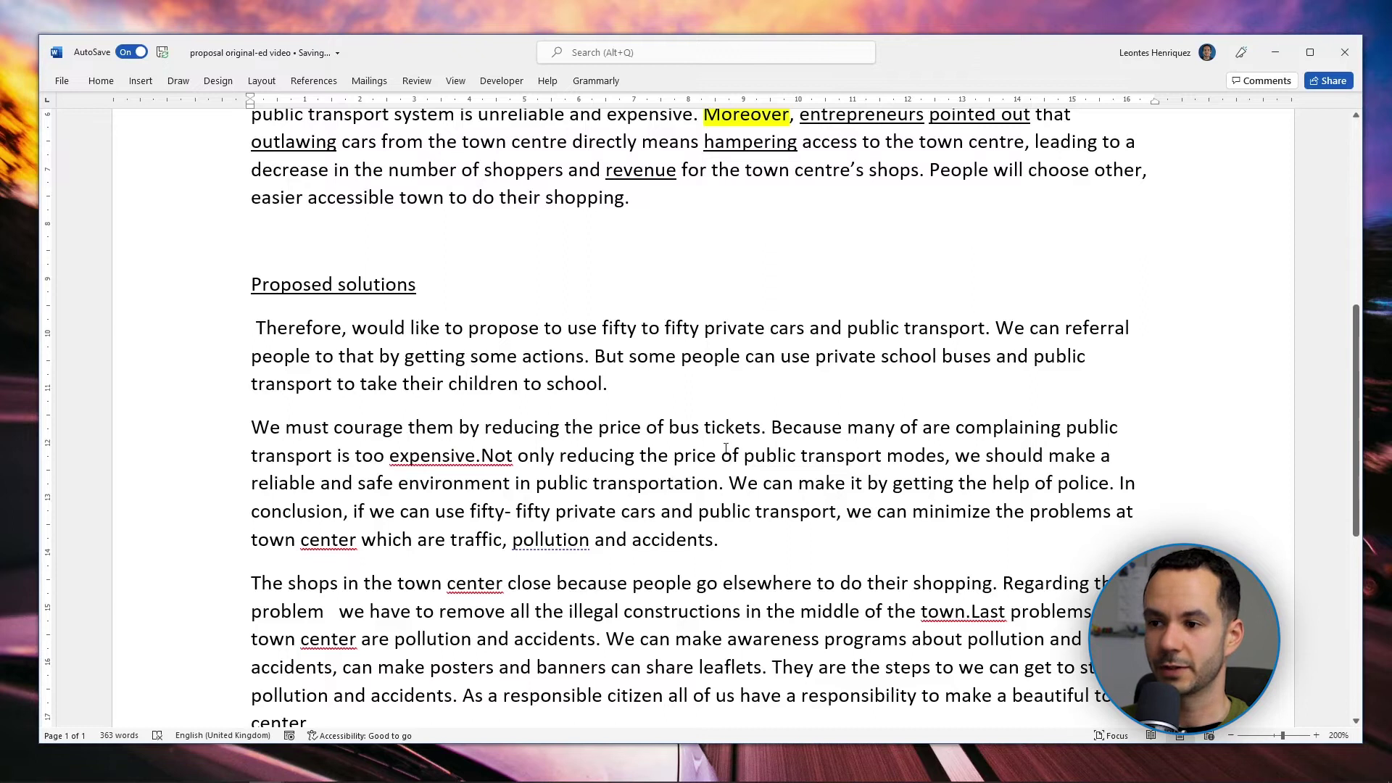
scroll(738, 420, down, 1)
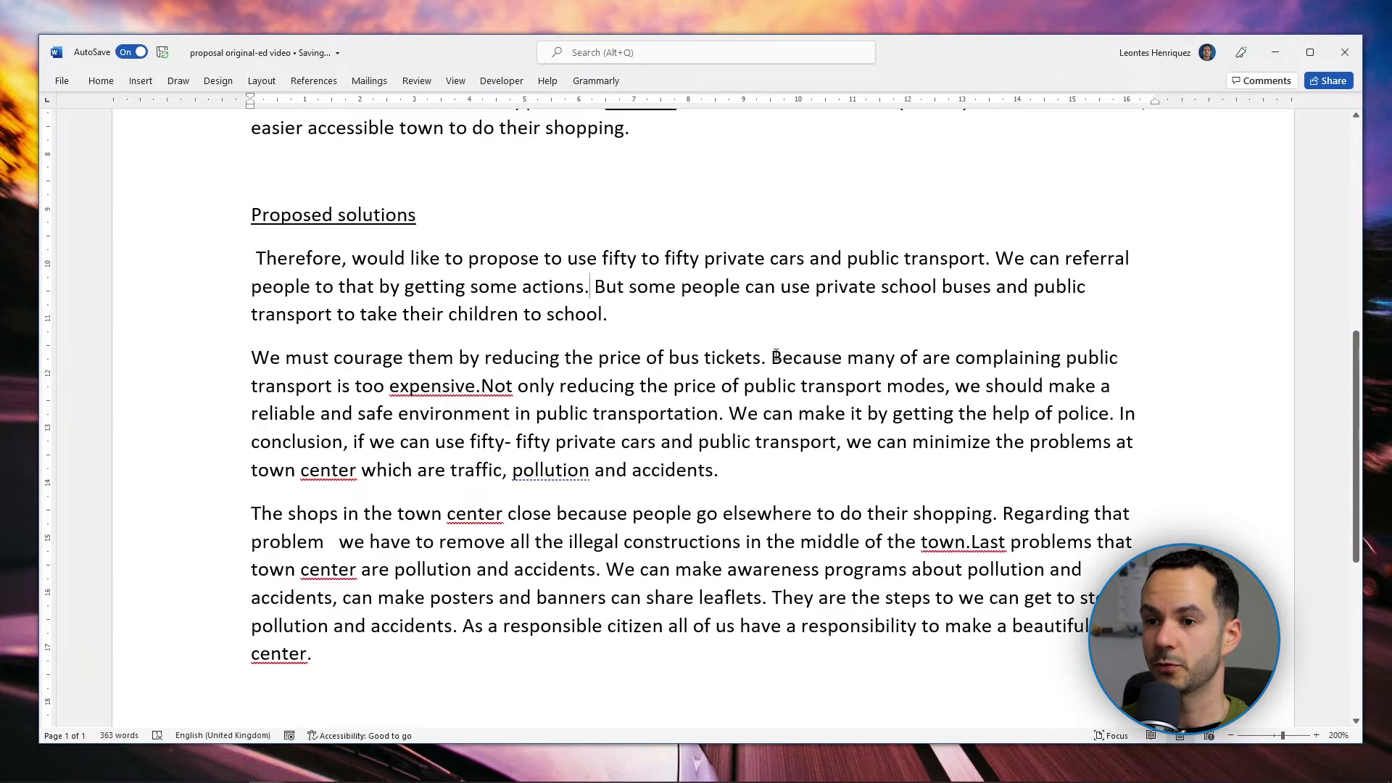
drag(773, 357, 480, 386)
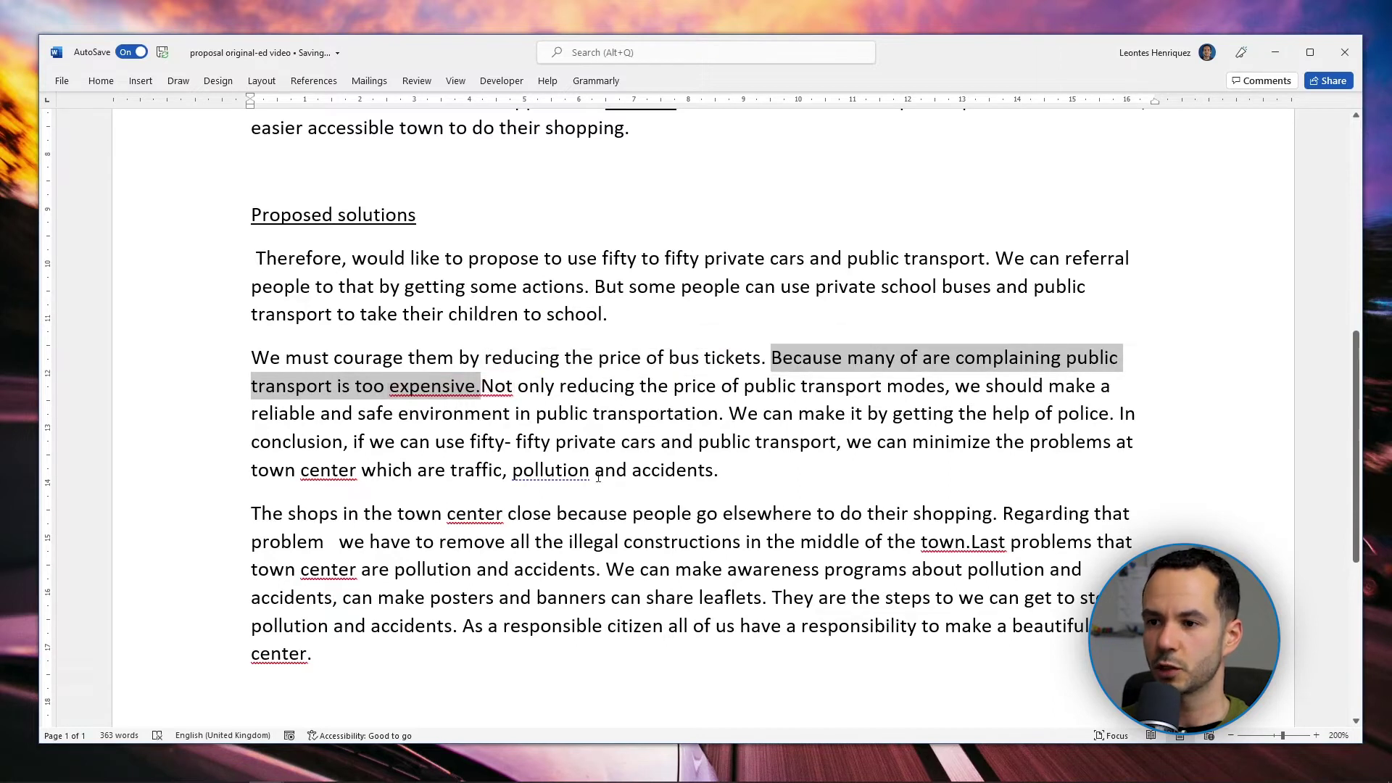
key(Delete)
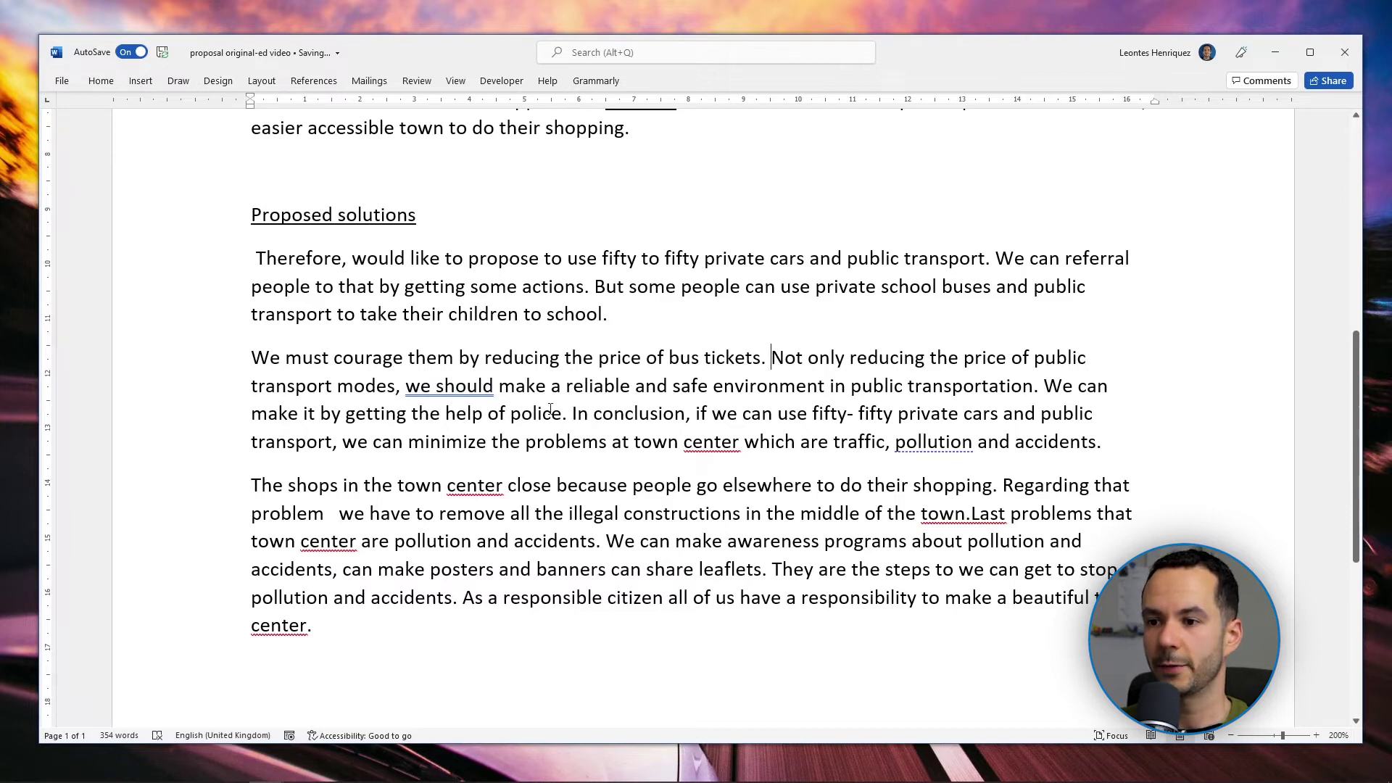
Delete the 'In conclusion' sentence.
scroll(671, 440, down, 1)
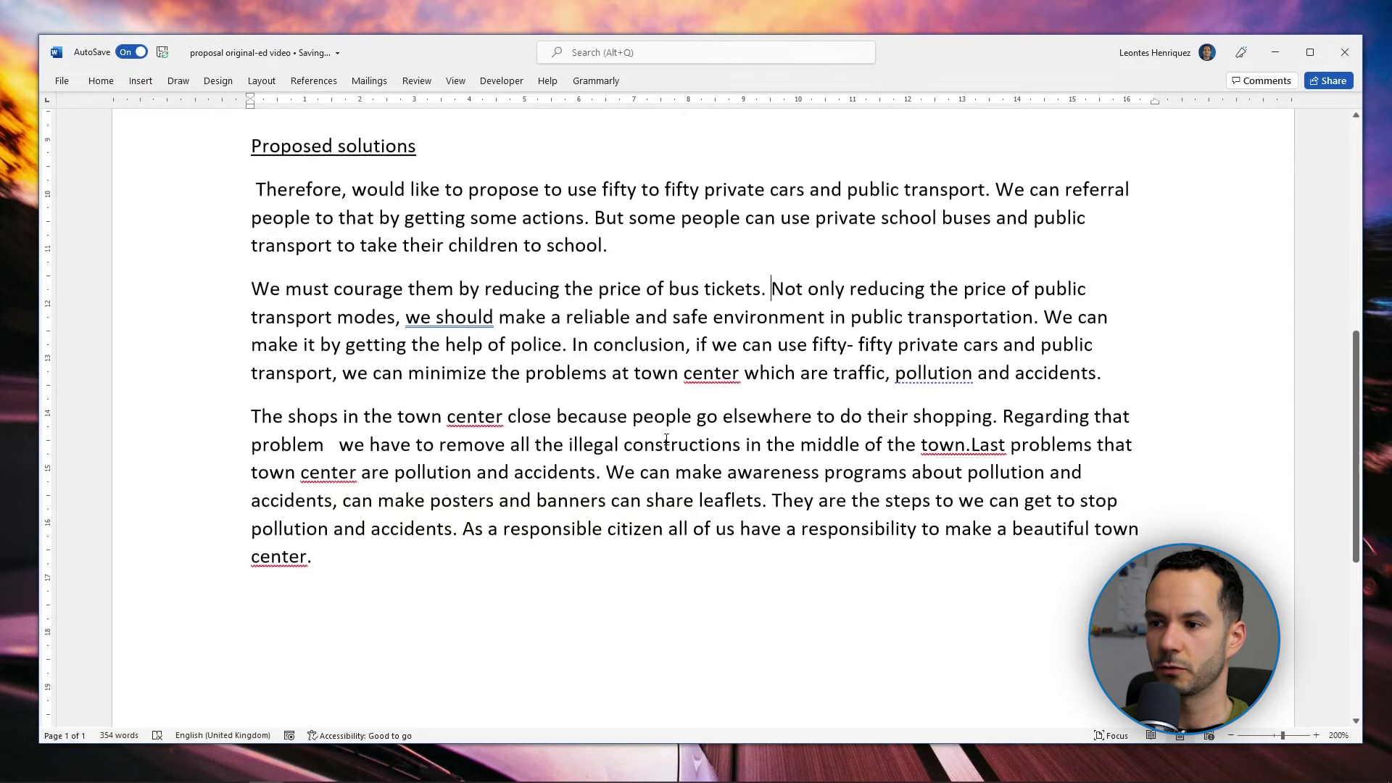
drag(588, 351, 1102, 373)
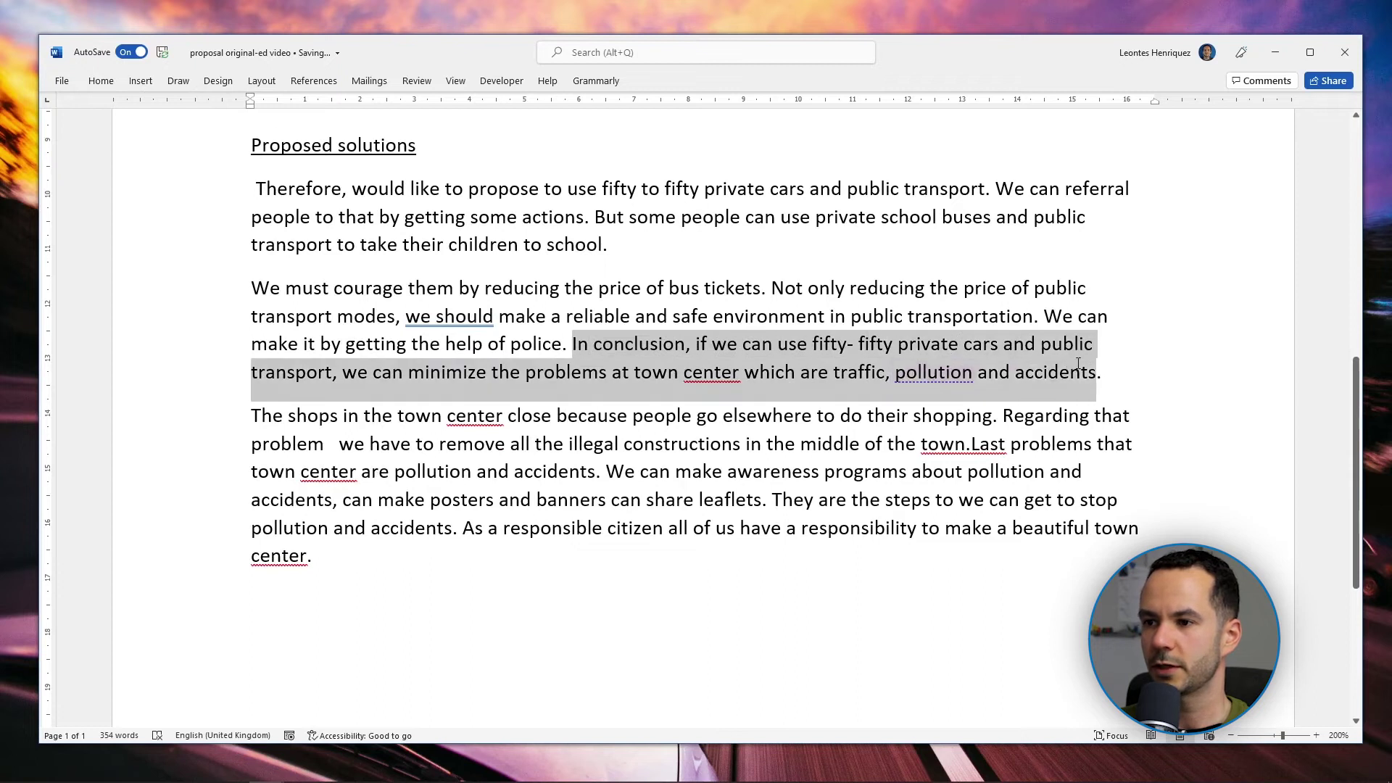
click(435, 400)
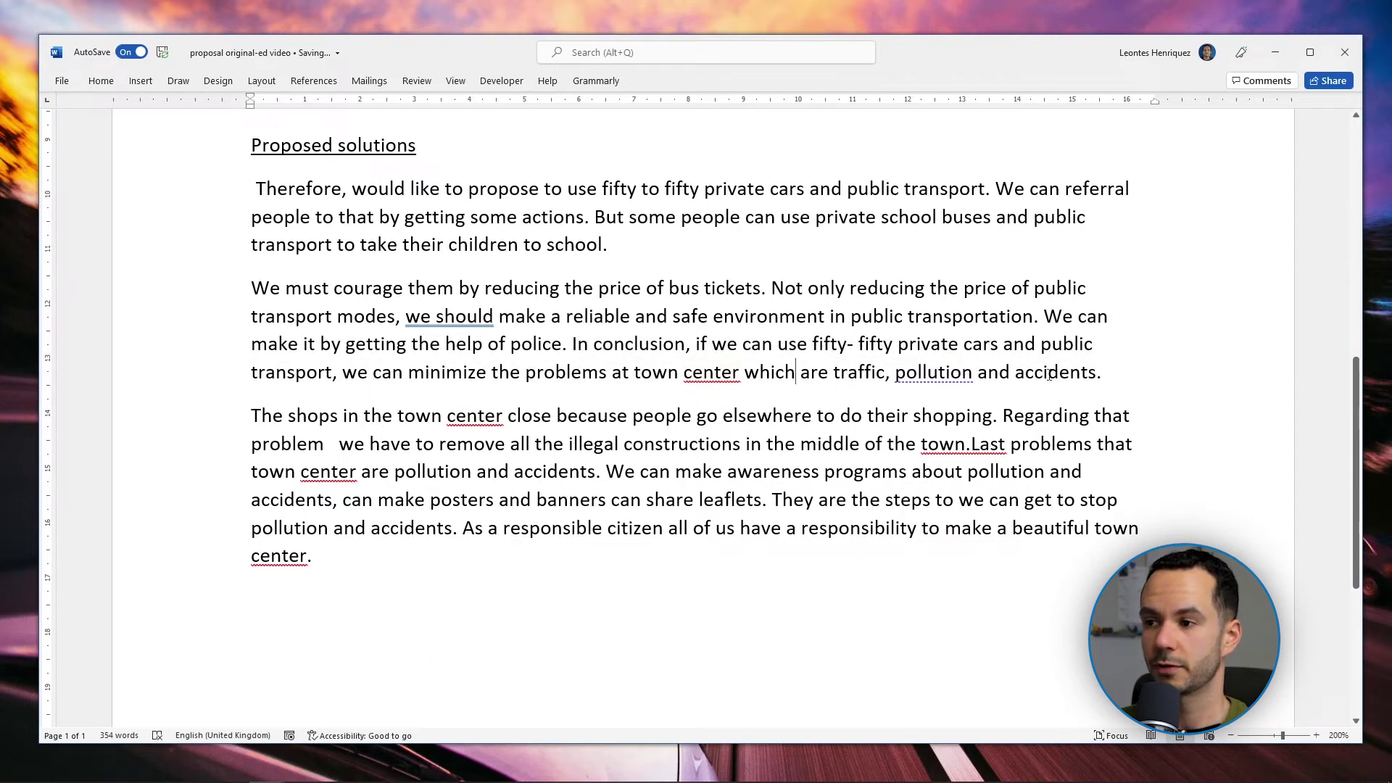
drag(1102, 373, 572, 347)
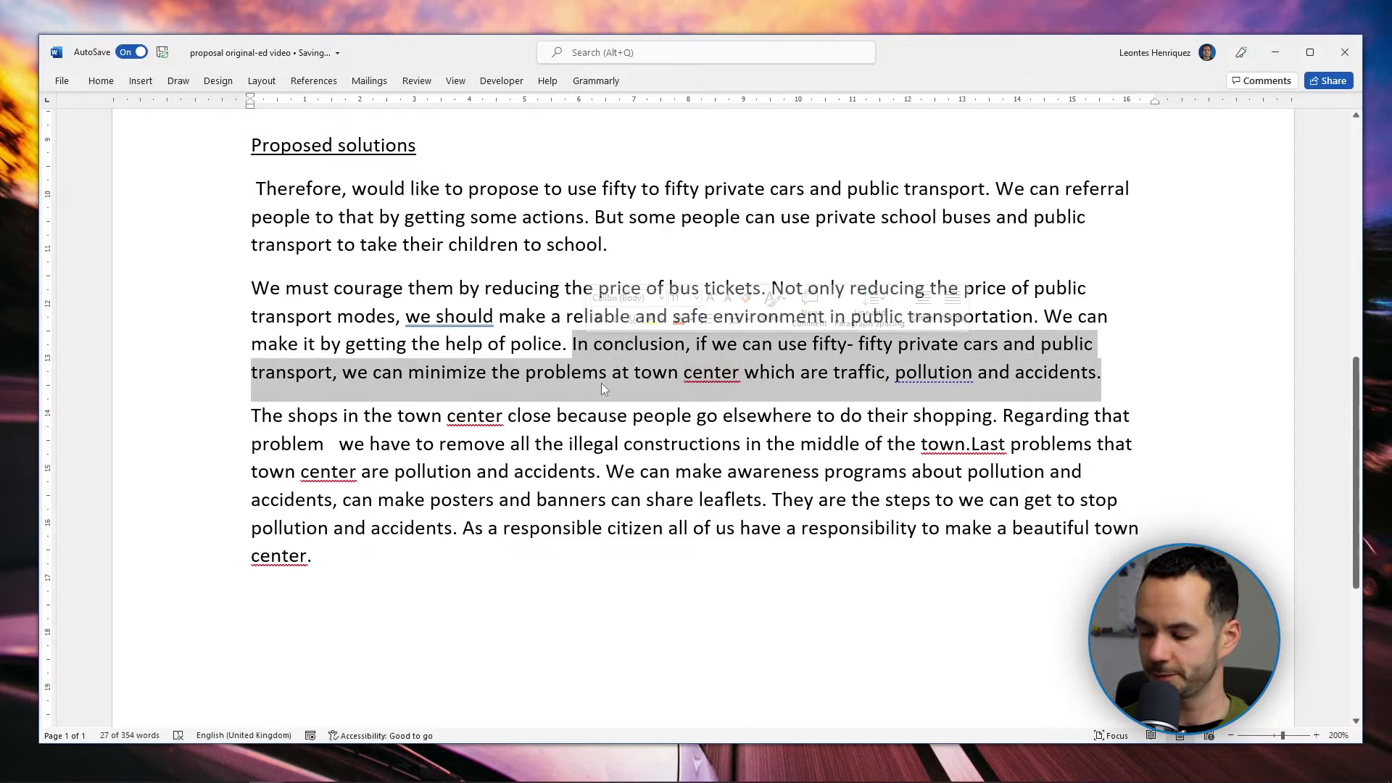
key(Delete)
Delete the sentence about town-centre shops closing and the leftover full stop before 'Regarding'.
scroll(455, 454, up, 1)
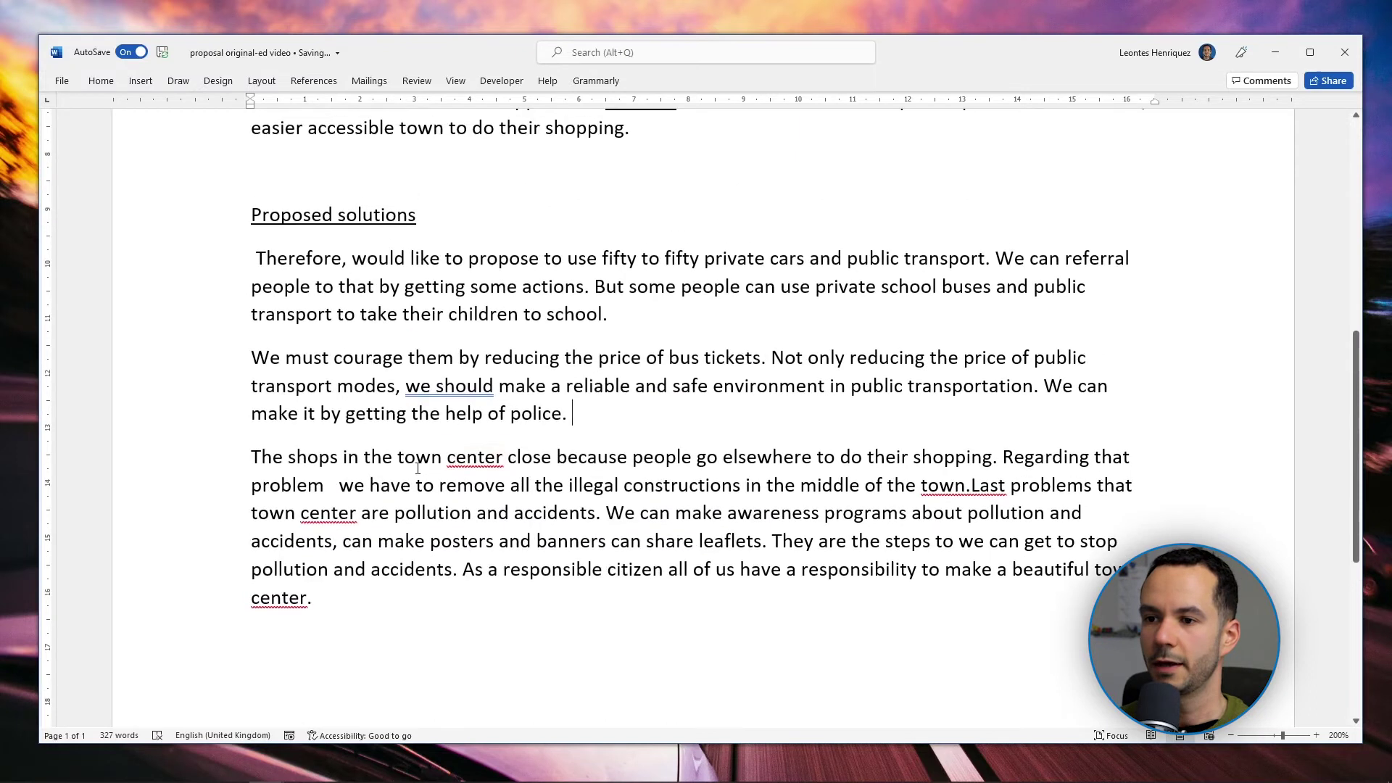
scroll(262, 469, down, 1)
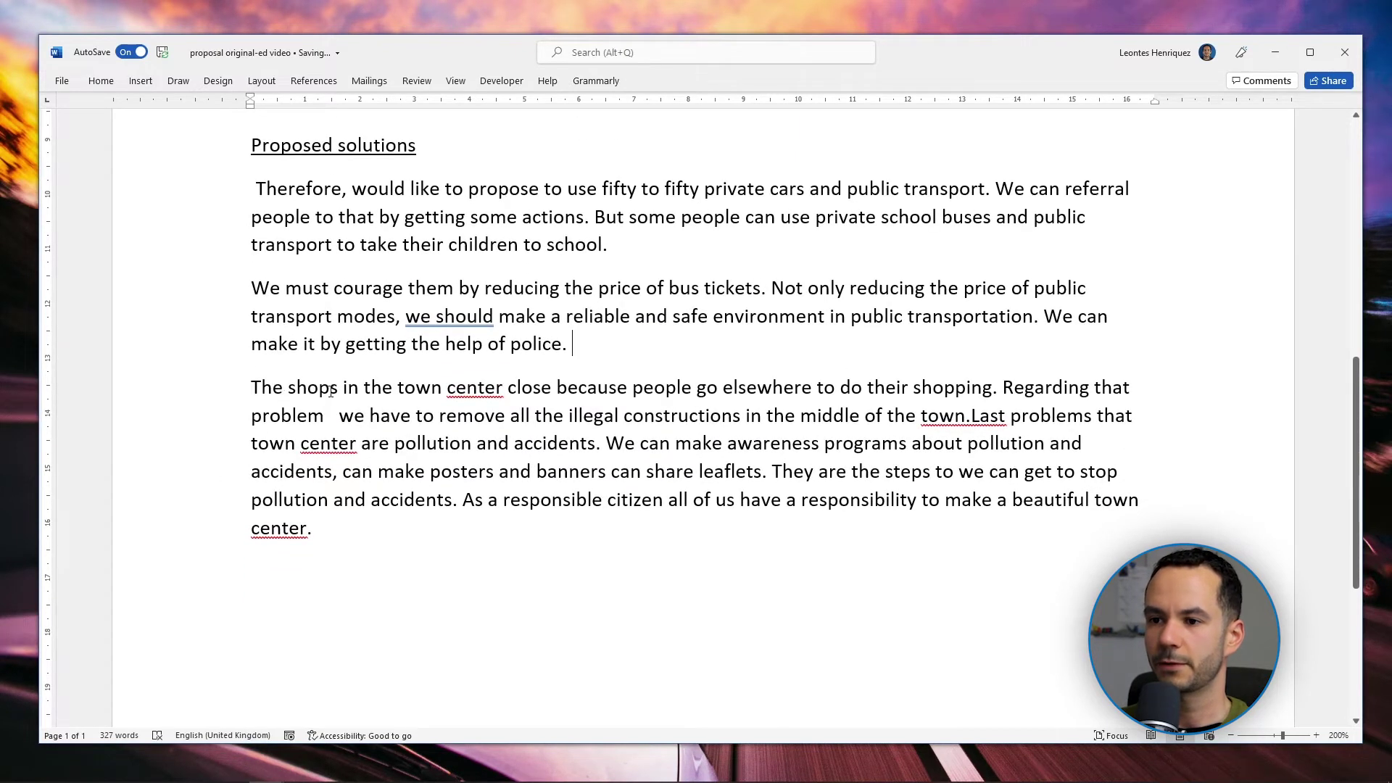
scroll(229, 404, down, 1)
scroll(236, 345, up, 1)
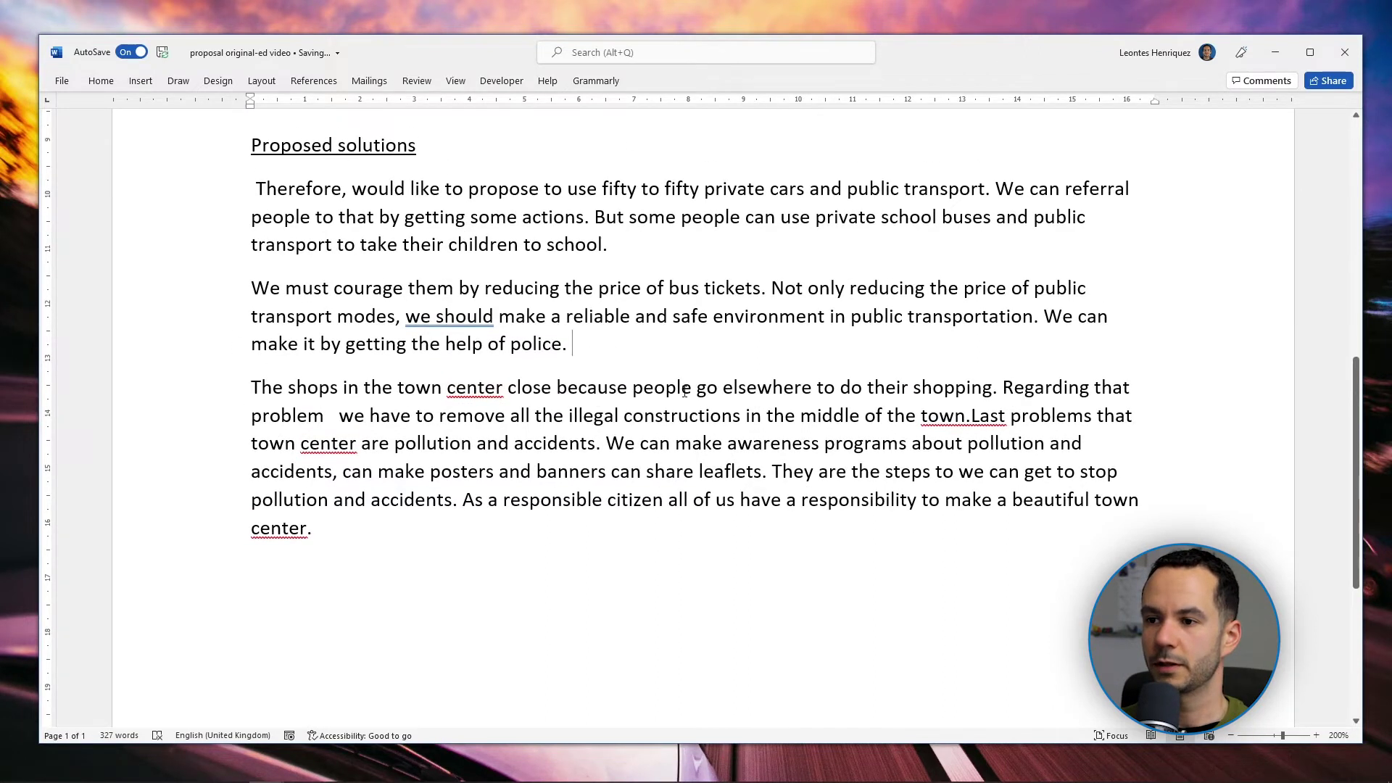
drag(992, 387, 250, 387)
key(Delete)
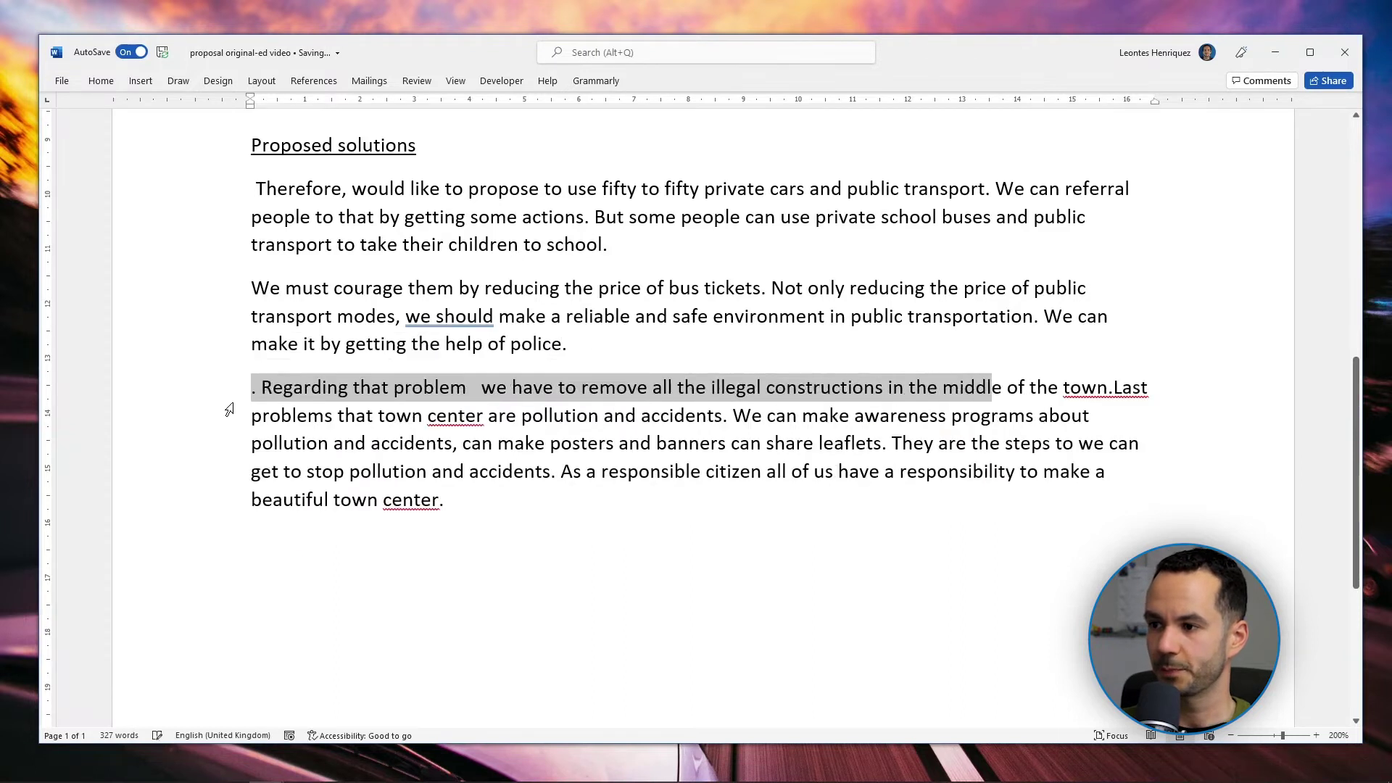
key(Delete)
key(Delete)
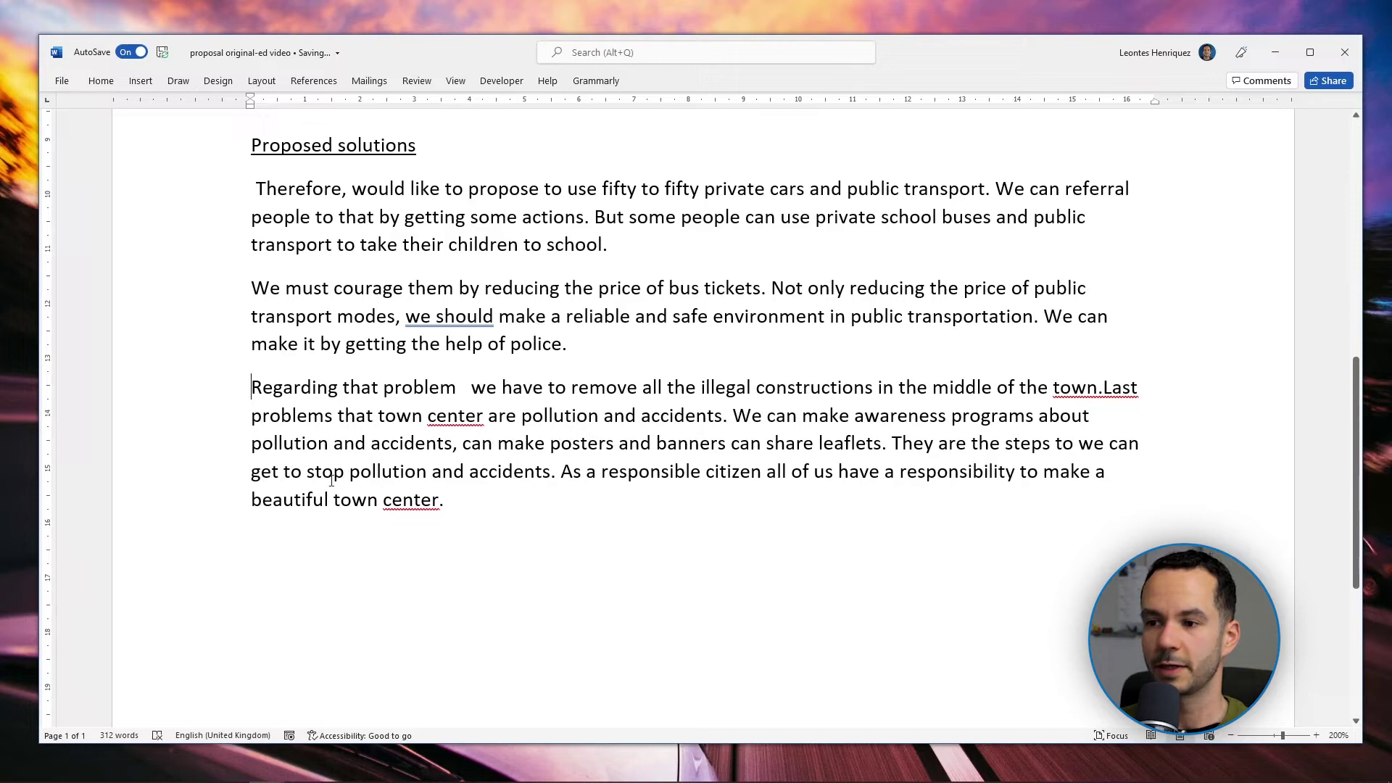
scroll(530, 401, up, 3)
scroll(530, 401, up, 4)
scroll(530, 401, down, 7)
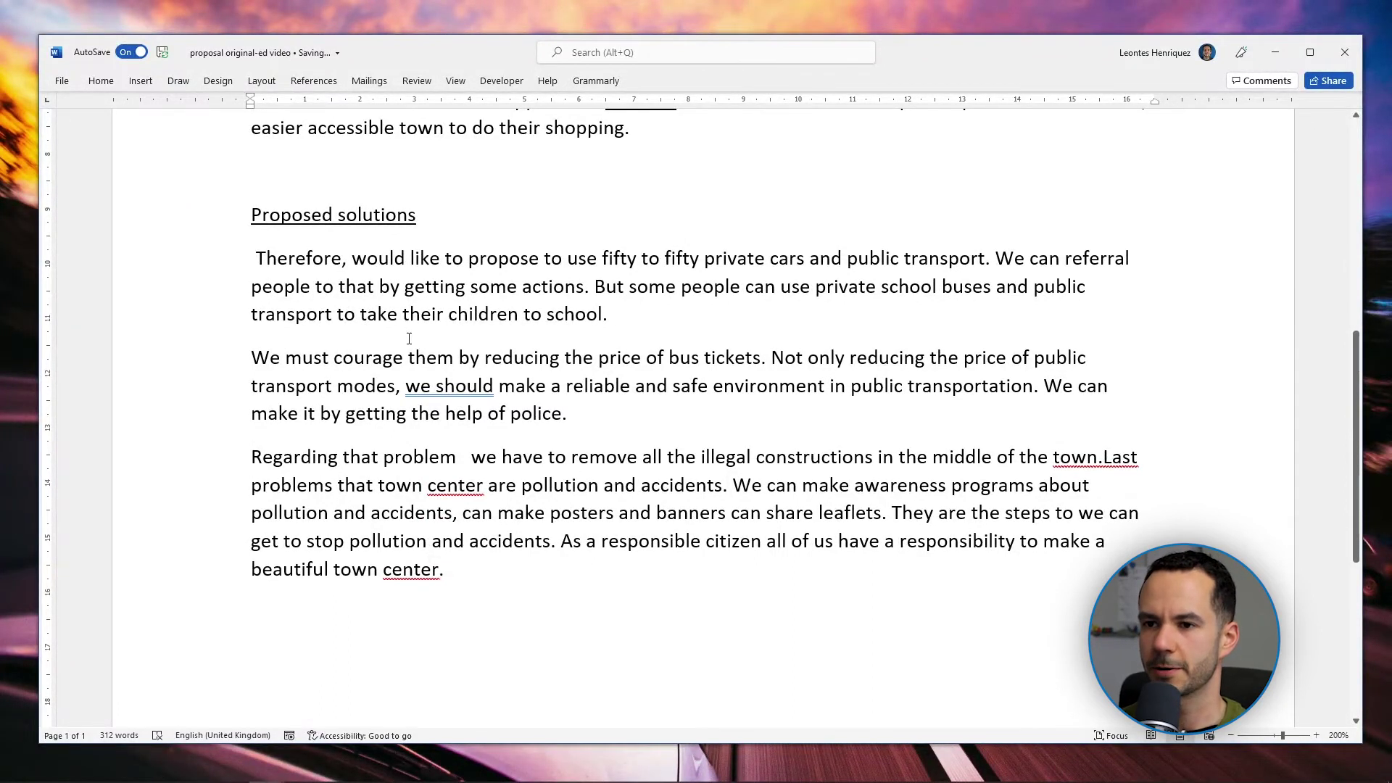
scroll(507, 453, up, 4)
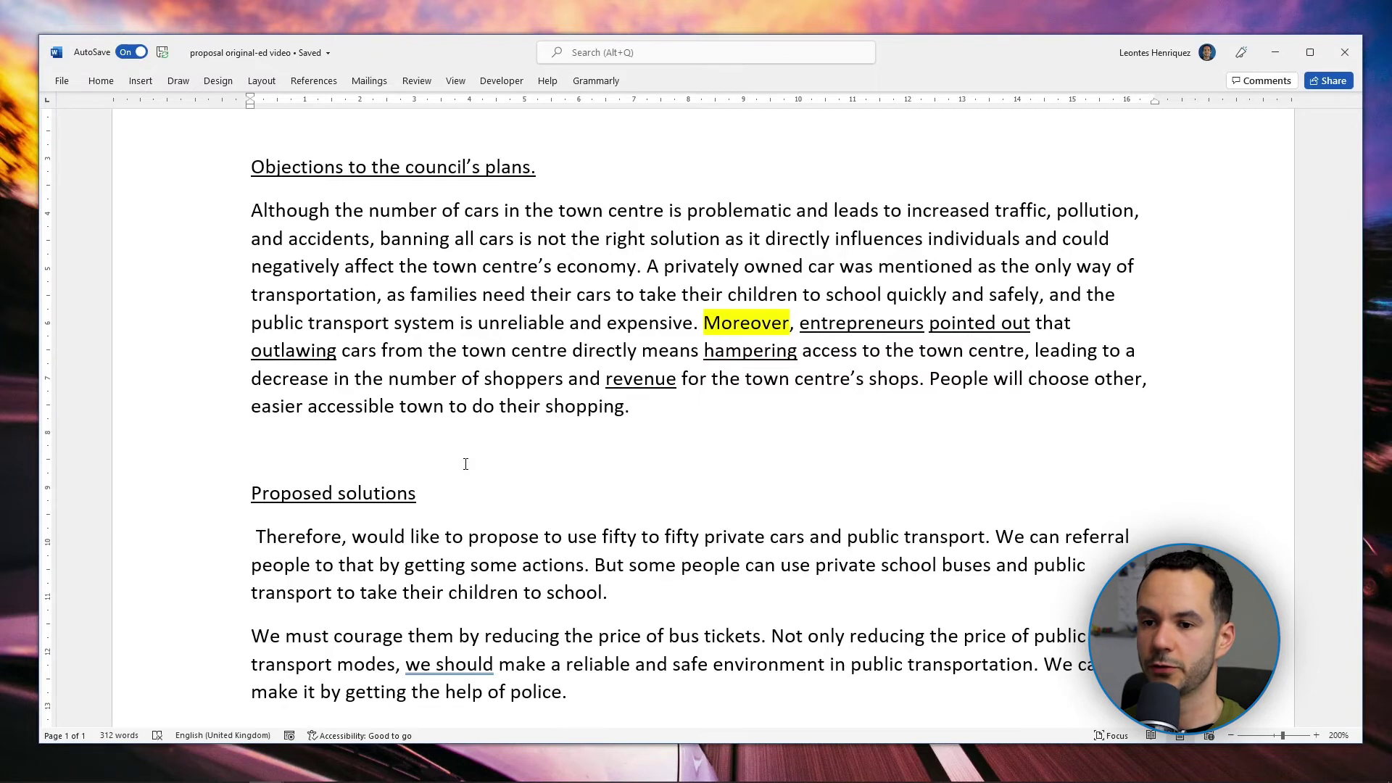
scroll(465, 464, down, 1)
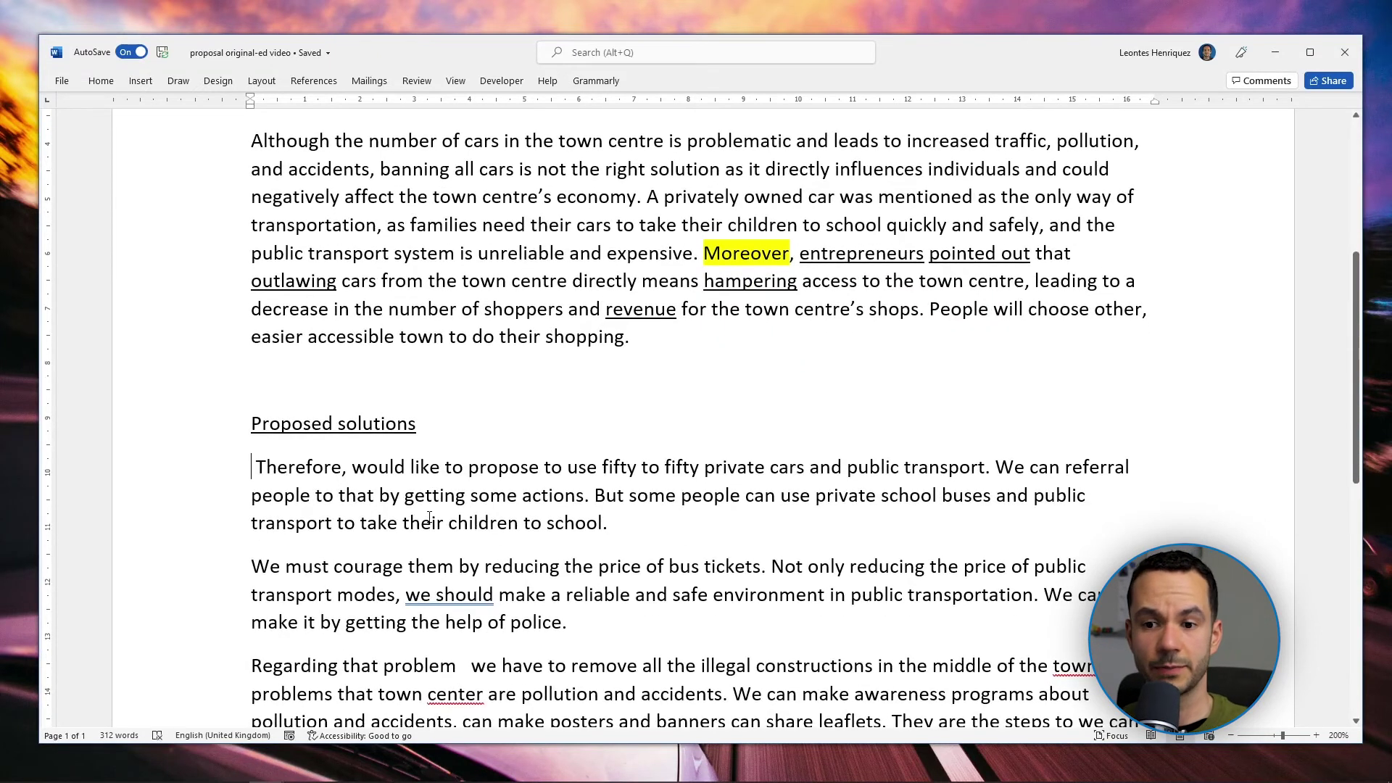
Write 'However, the following proposals could be taken into consideration. First, people could be encouraged to use public transport…'.
text(However)
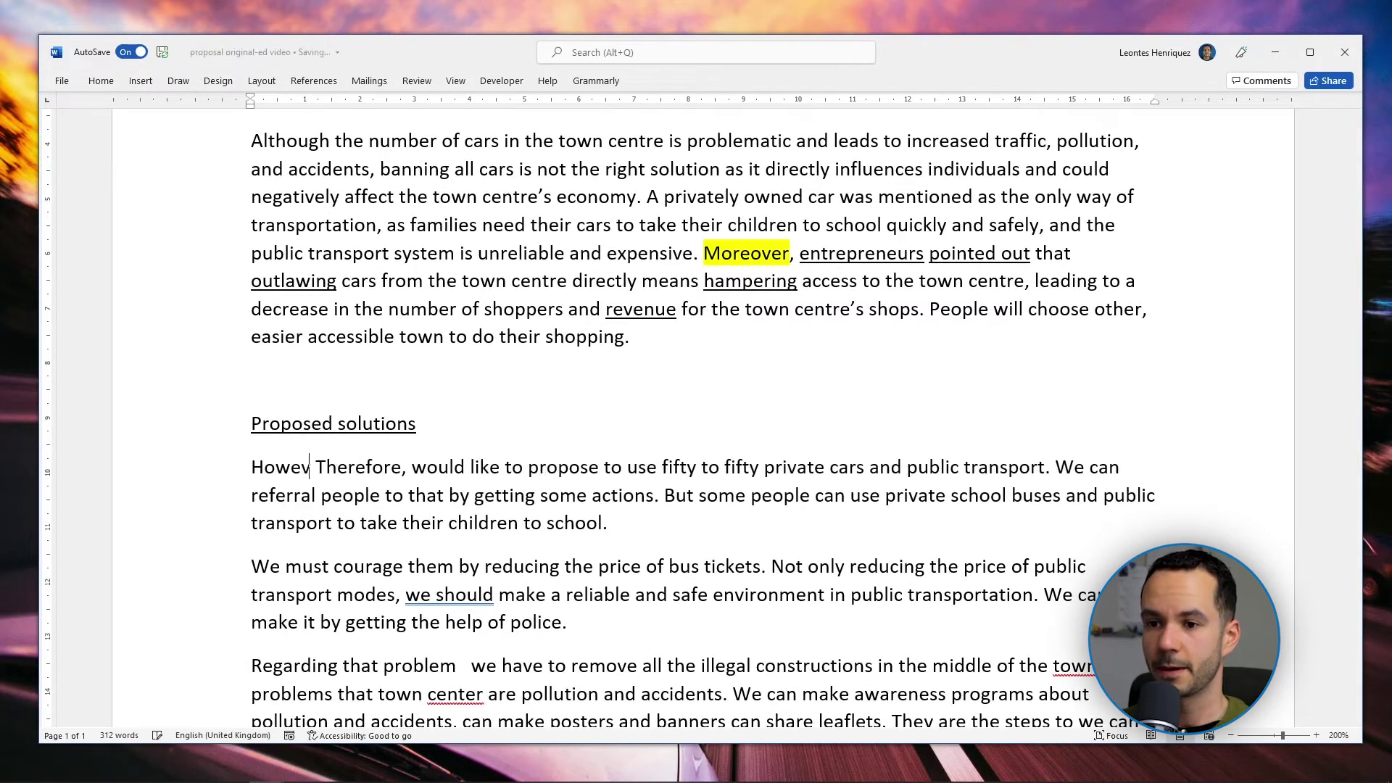
text(,)
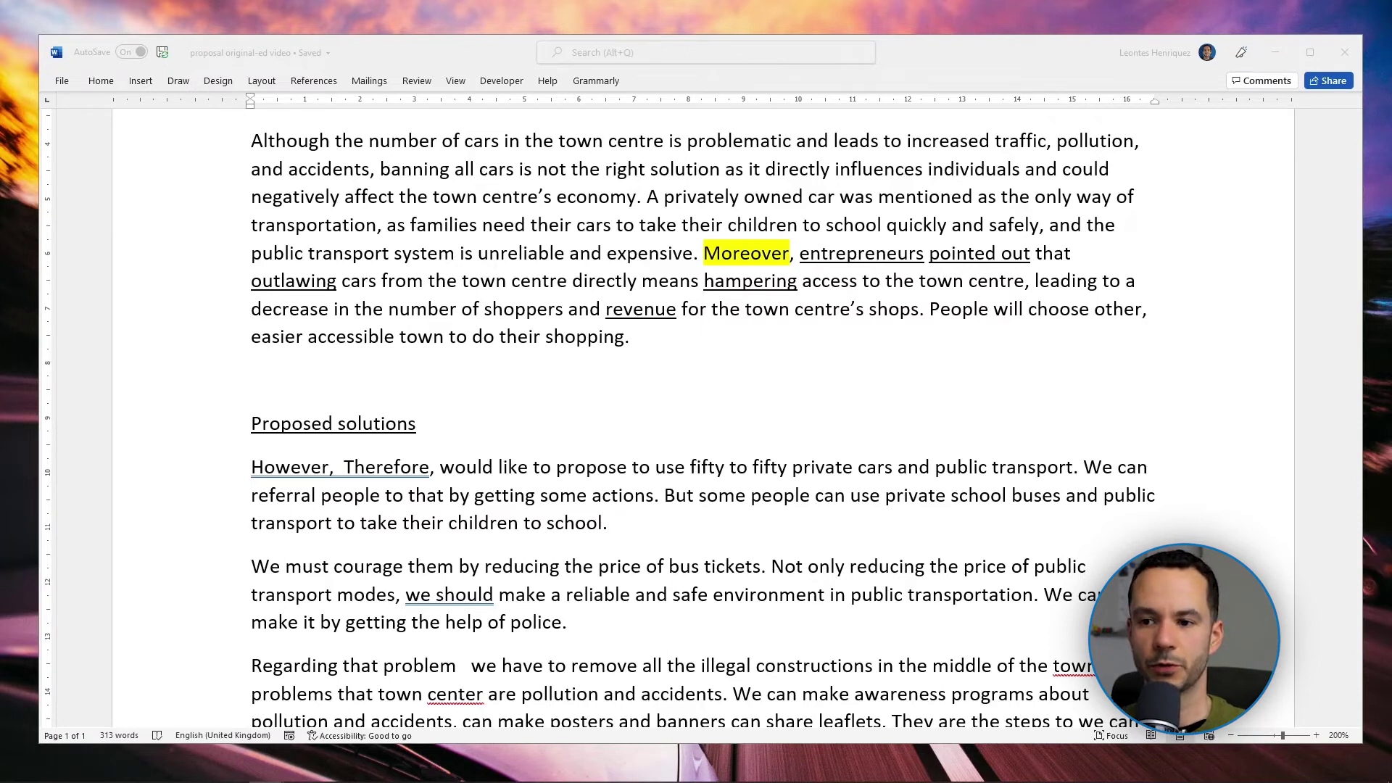
click(336, 467)
text(the following proposals could be taken into consideration. Therefore, would like to propose to)
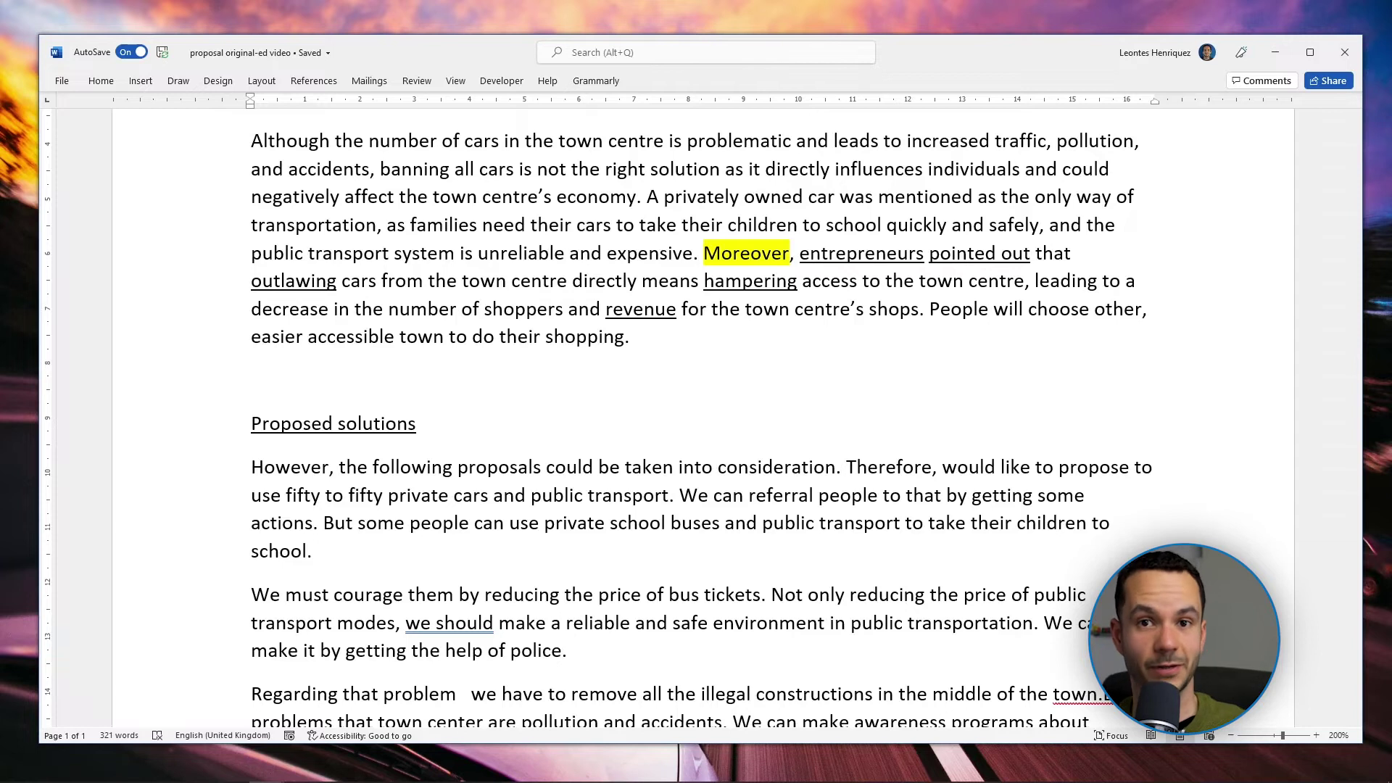
scroll(750, 407, down, 1)
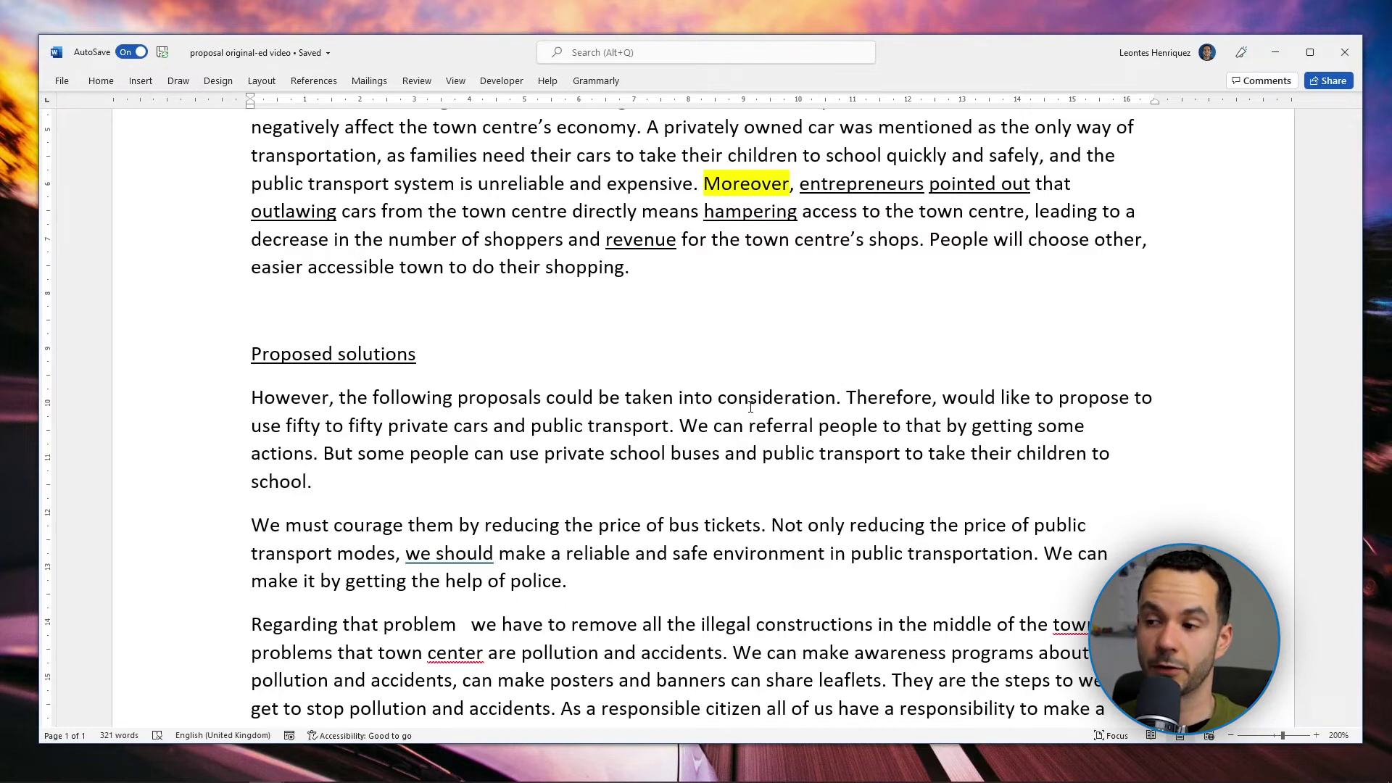
text(First, people could be encouraged to use public transport by reducing the price of bus tickets and making public transport a reliable and safe means of tran)
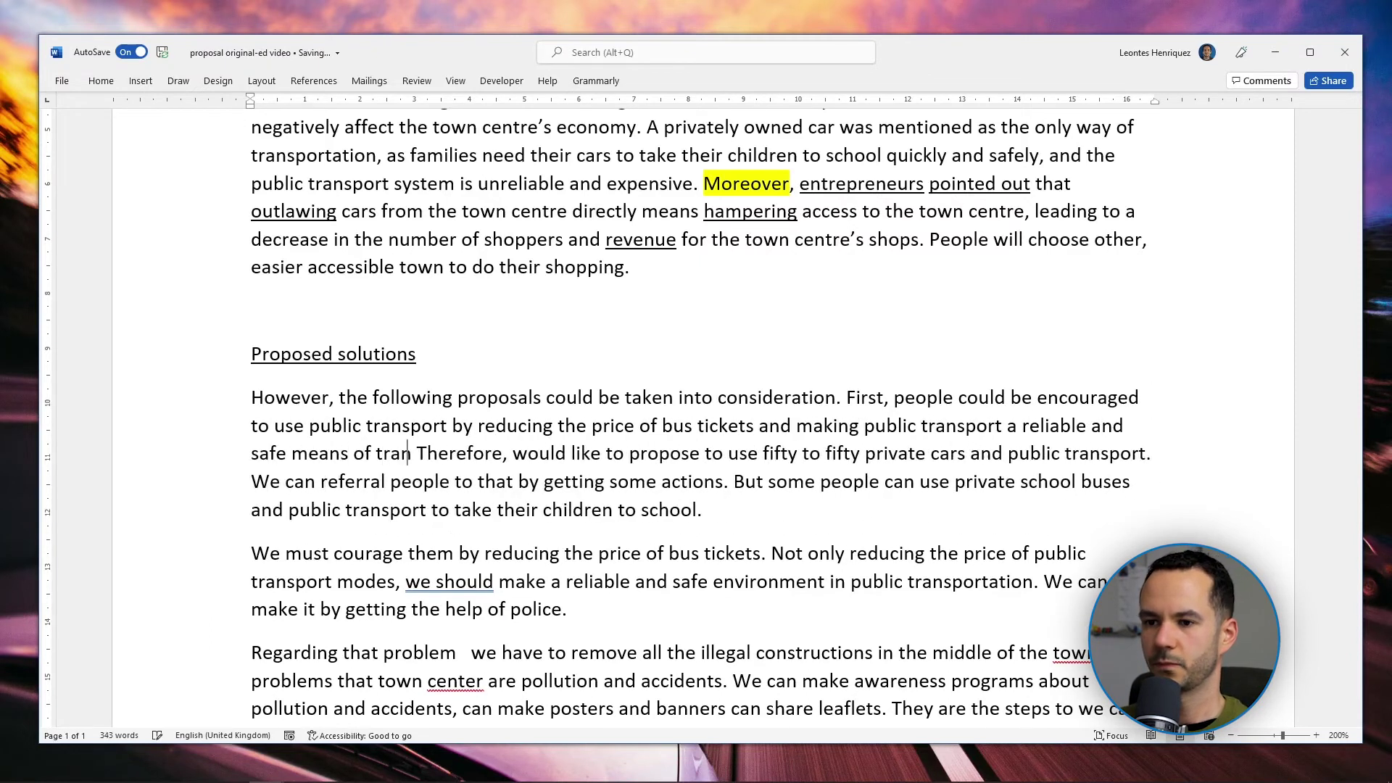
text(sportation.)
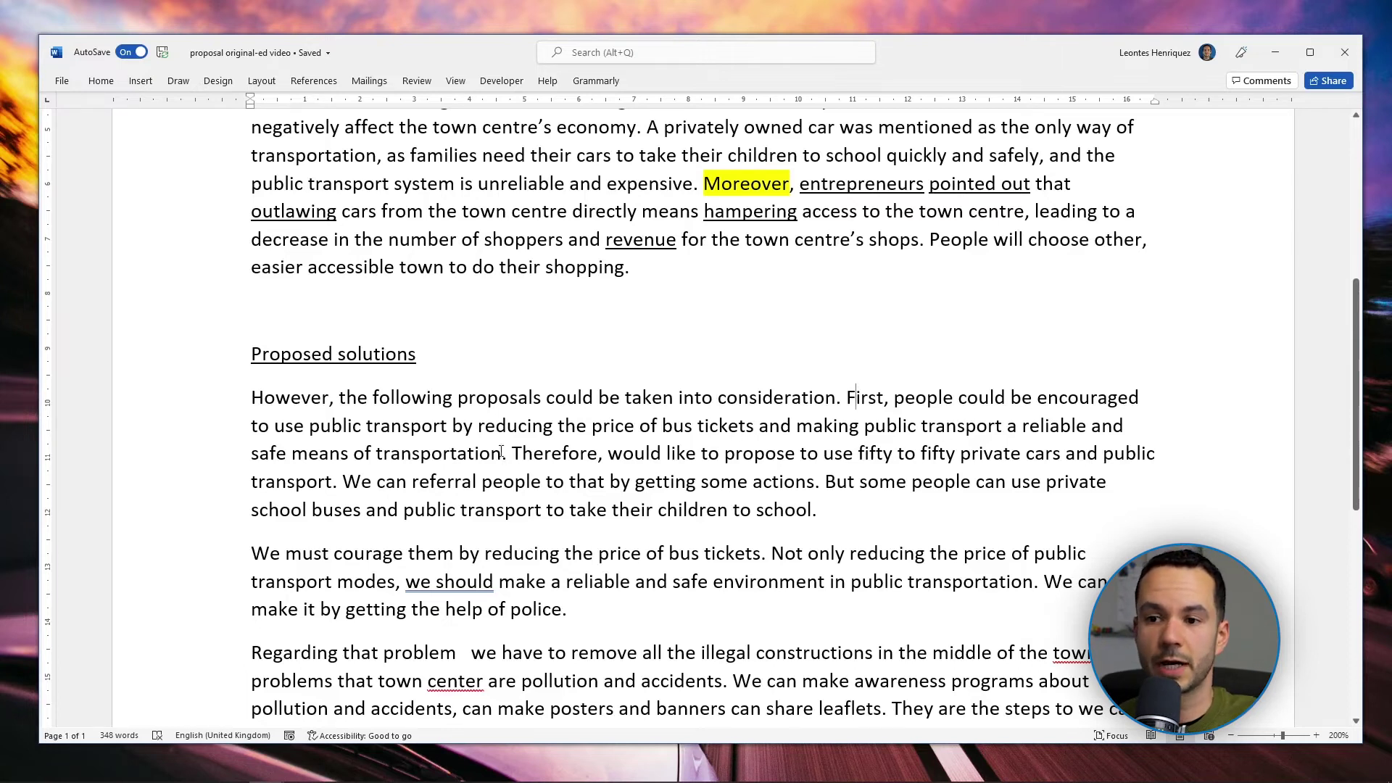
double_click(326, 454)
Underline the word 'means' in the opening Proposed solutions sentence.
key(ctrl+u)
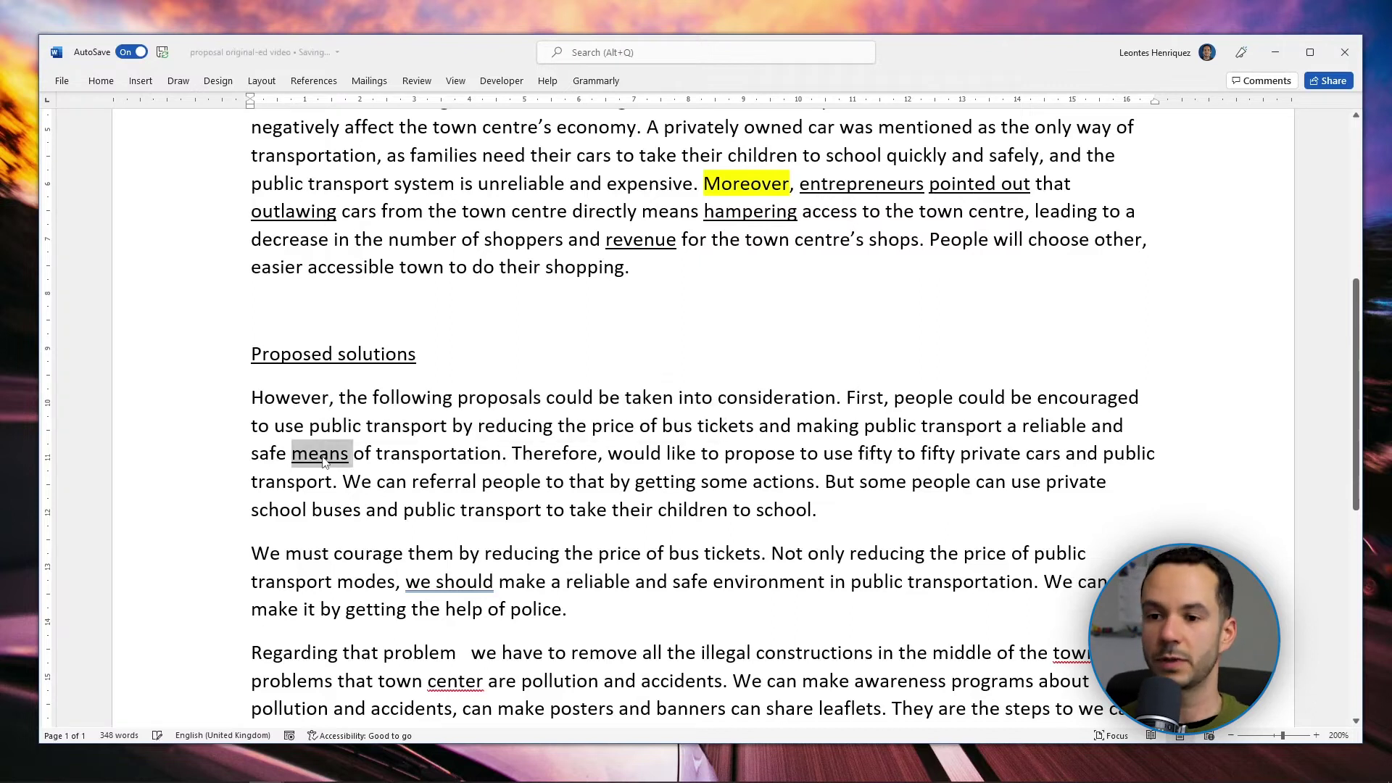
click(843, 454)
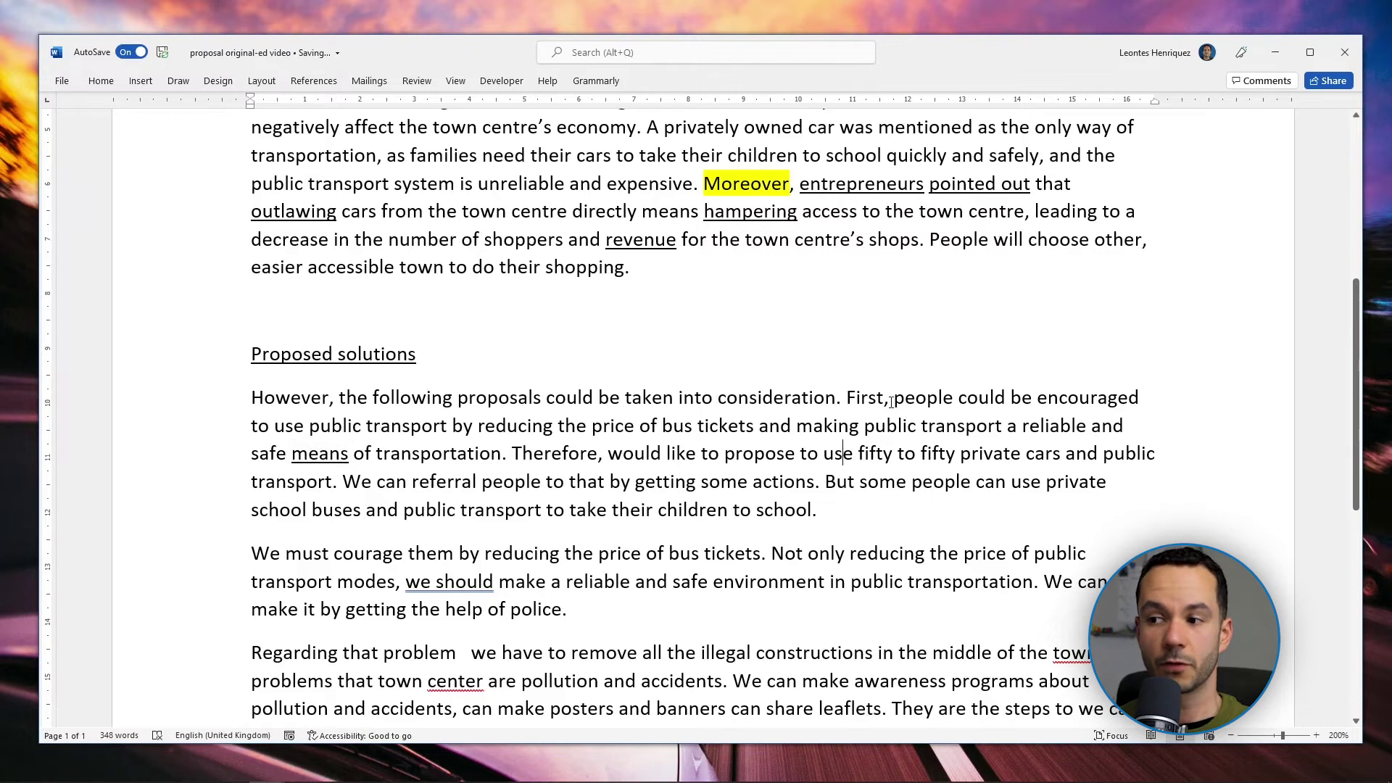
drag(893, 403, 1065, 403)
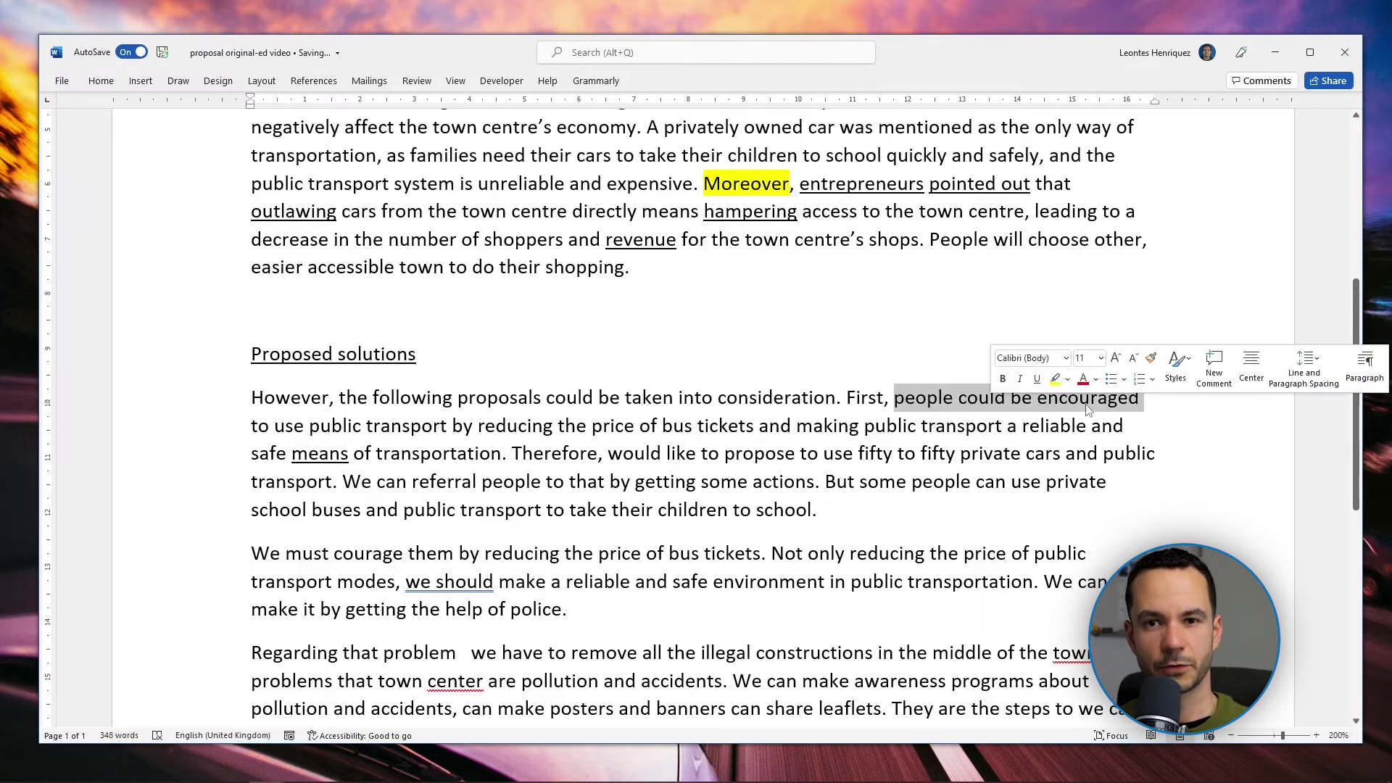
click(923, 403)
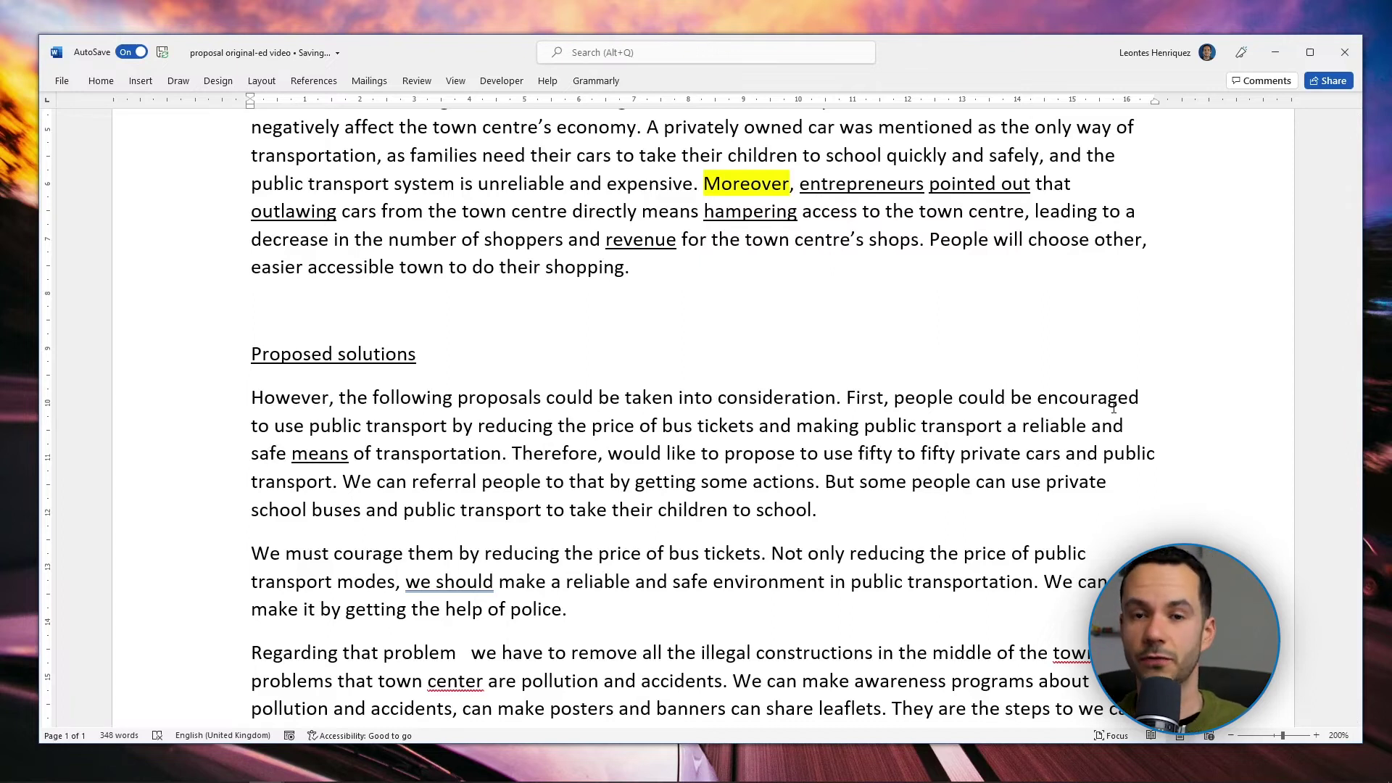
scroll(524, 398, down, 1)
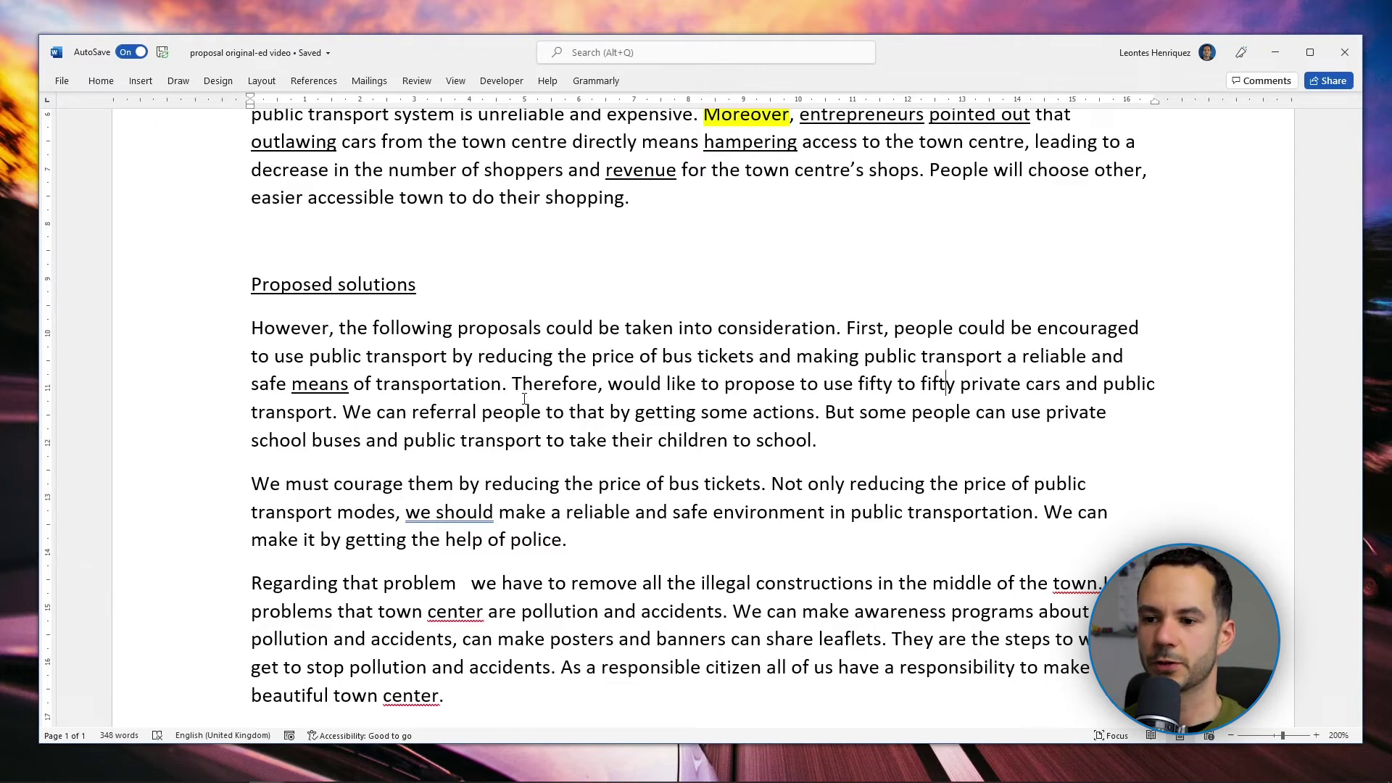
Add the sentence 'This can be done with police assistance.' after 'means of transportation.'.
click(508, 384)
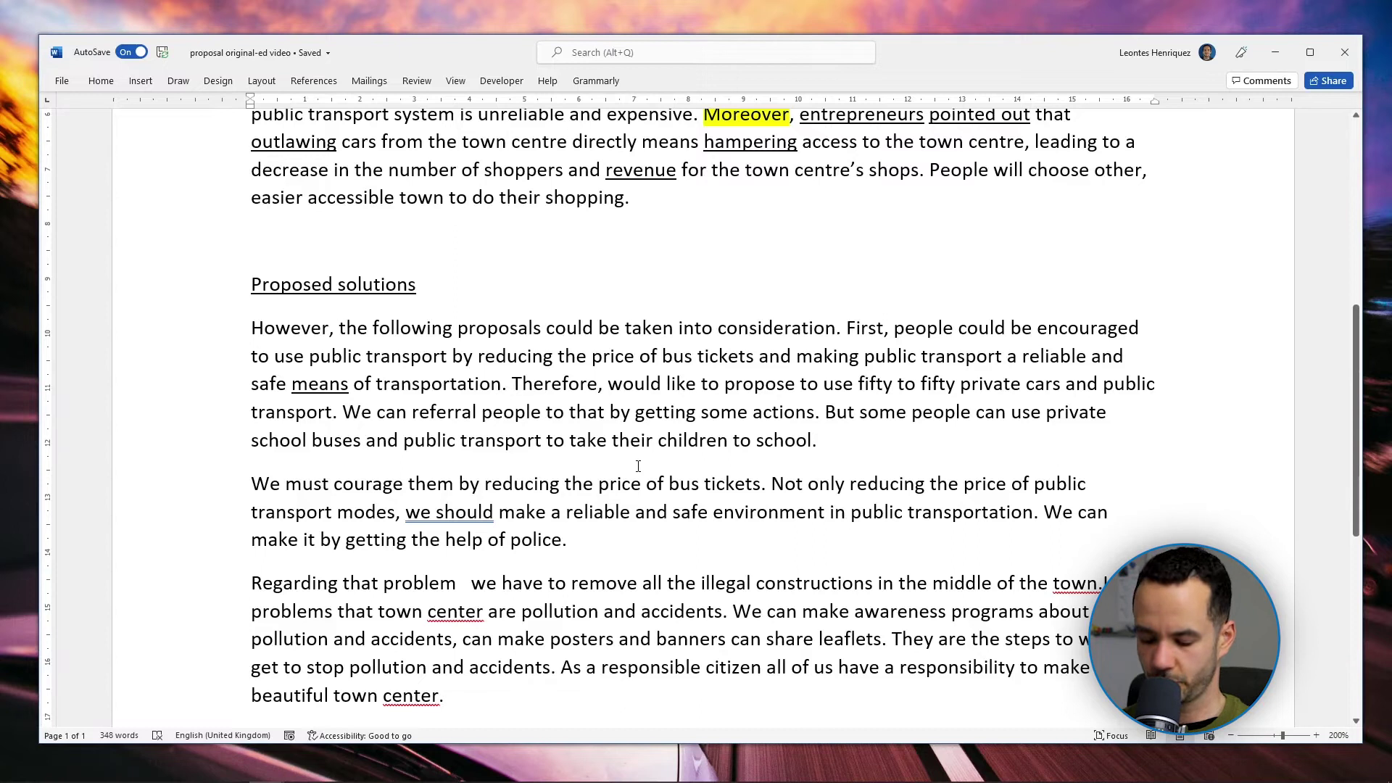
text(This can be done)
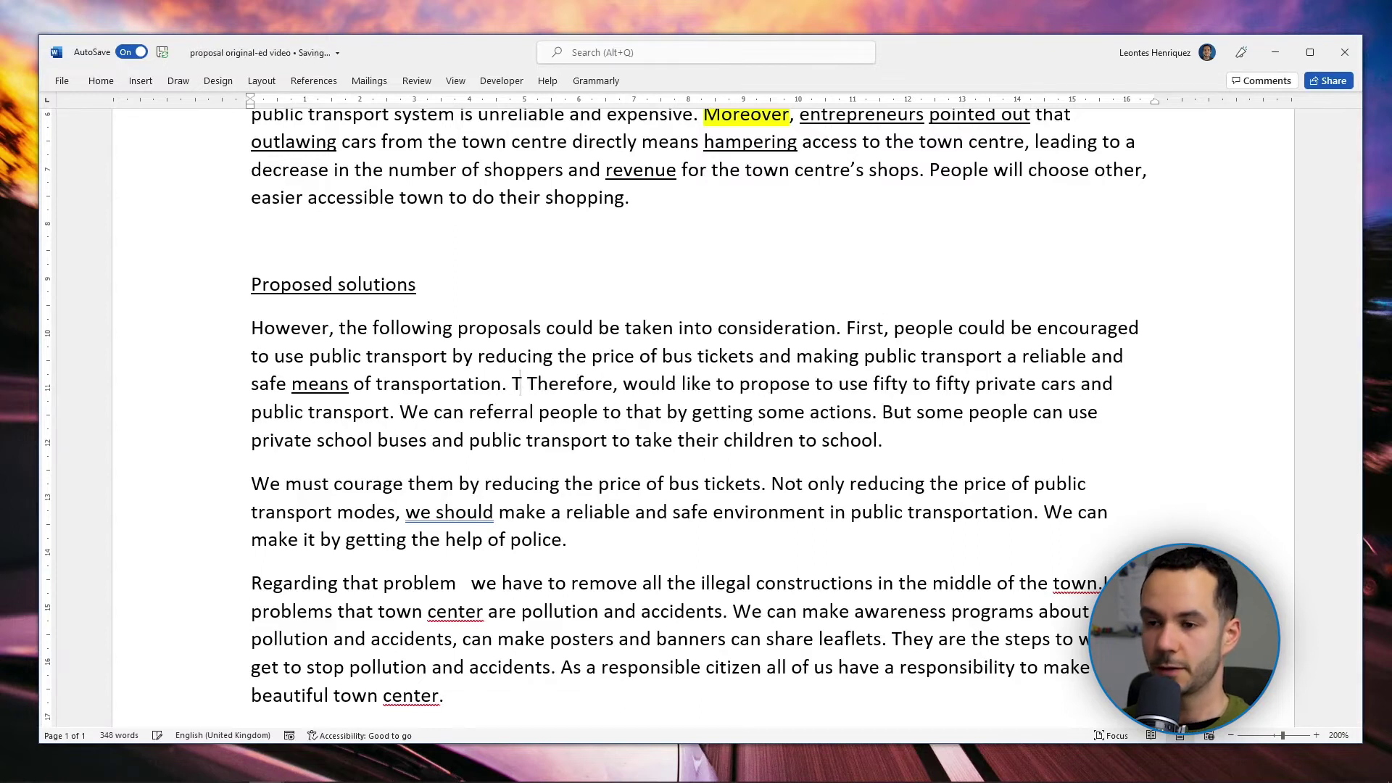
text( with the help of the)
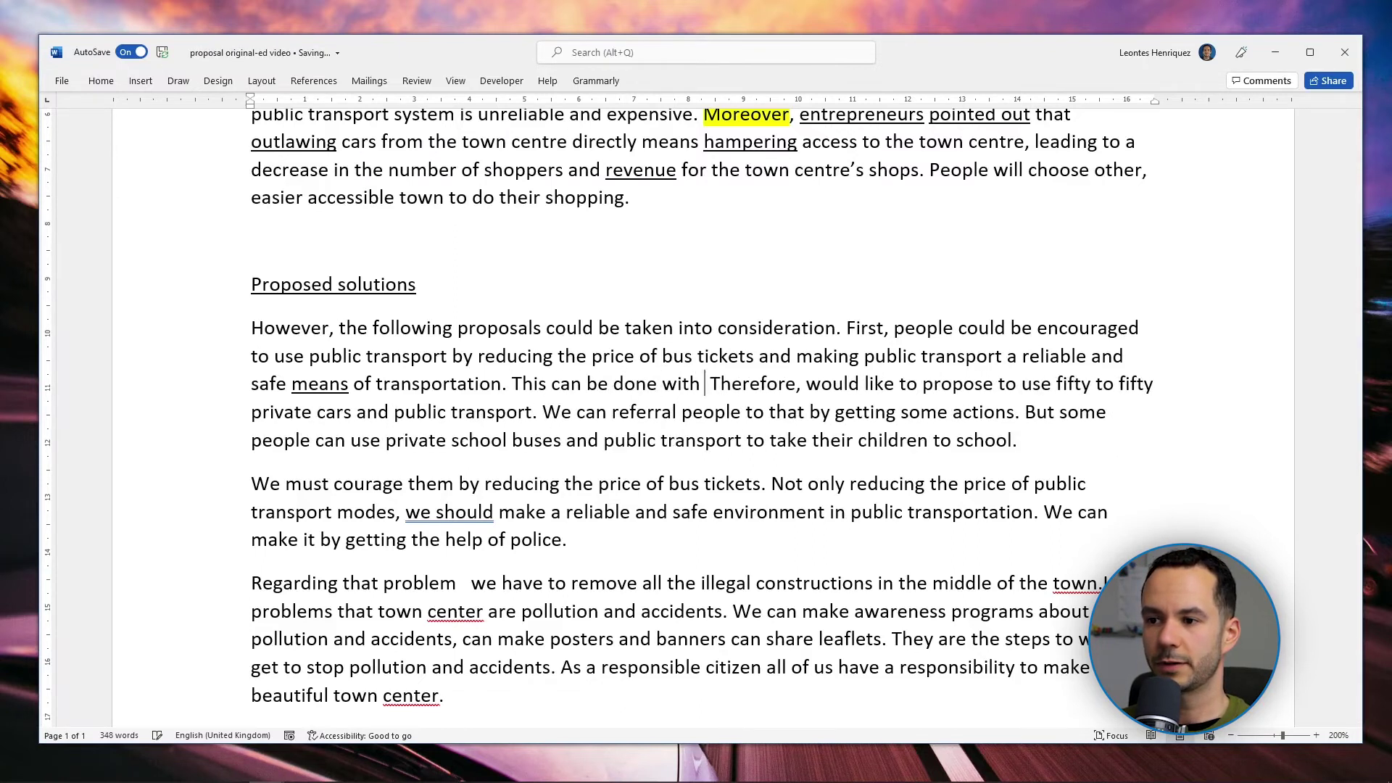
text( police.)
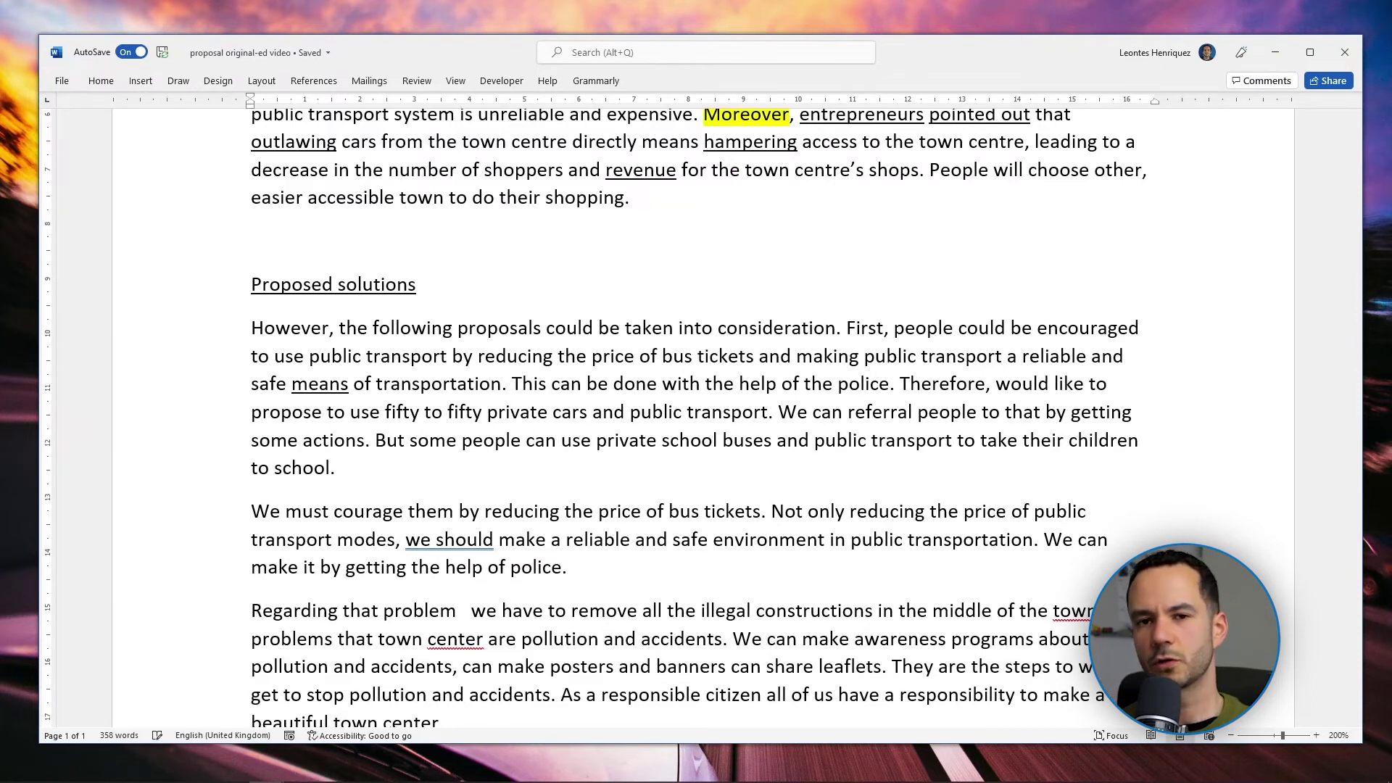
key(ctrl+BackSpace)
key(ctrl+BackSpace)
key(ctrl+BackSpace)
key(ctrl+BackSpace)
key(ctrl+BackSpace)
key(ctrl+BackSpace)
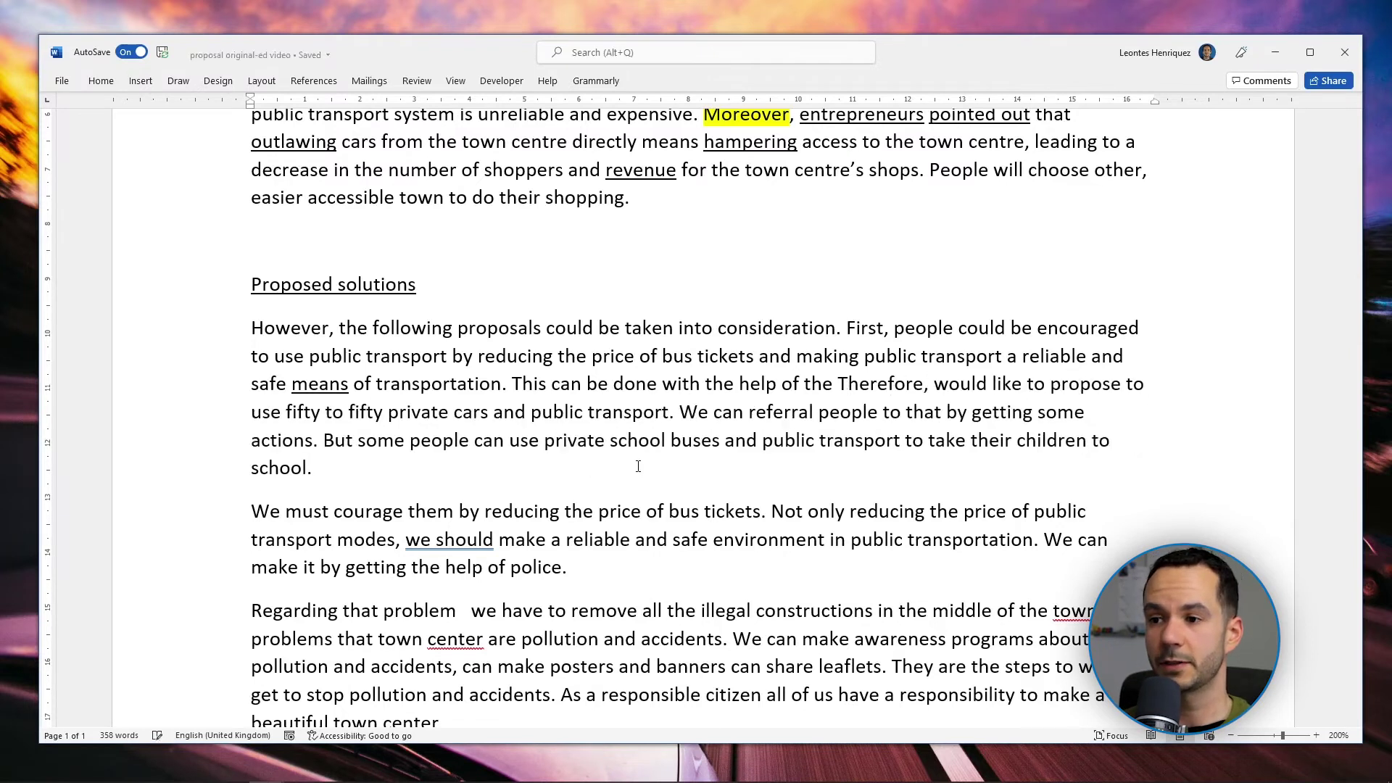
text(police assistance)
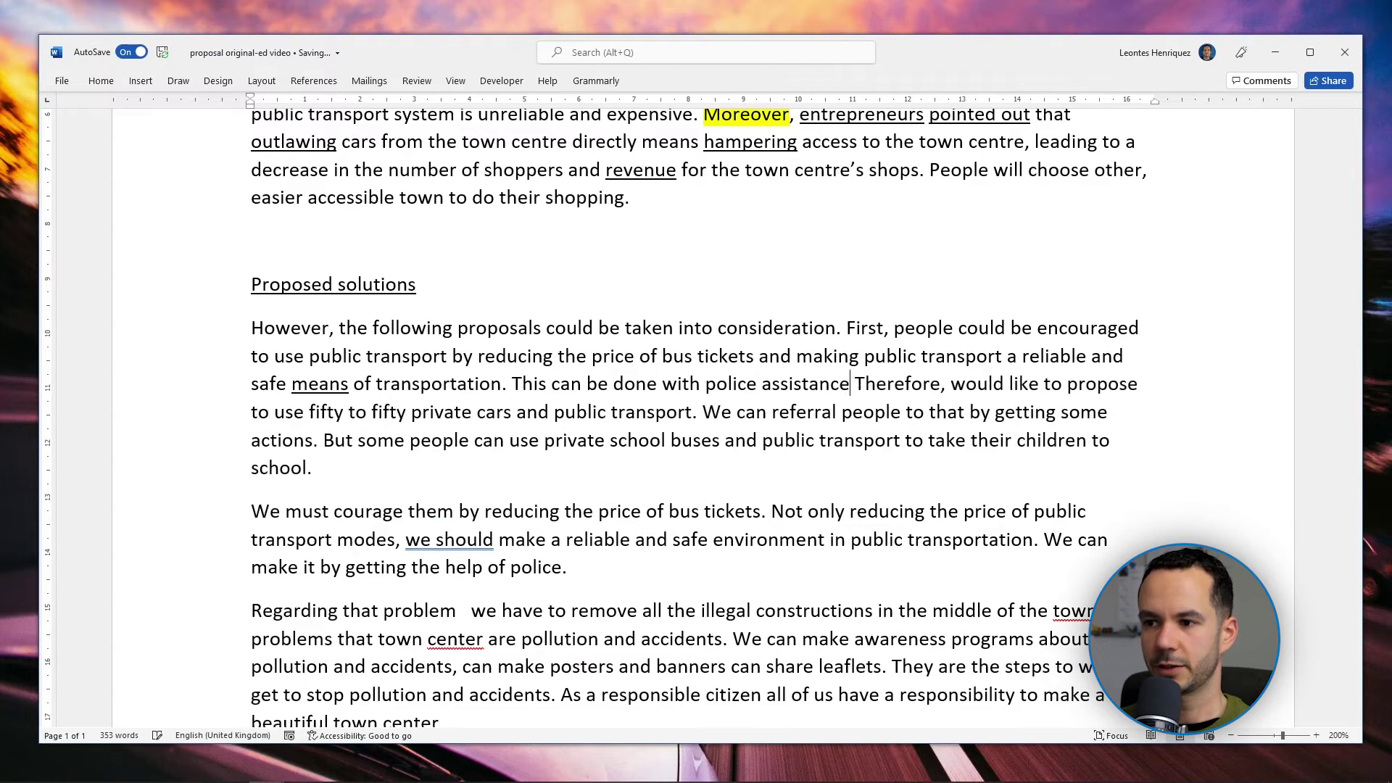
text(.)
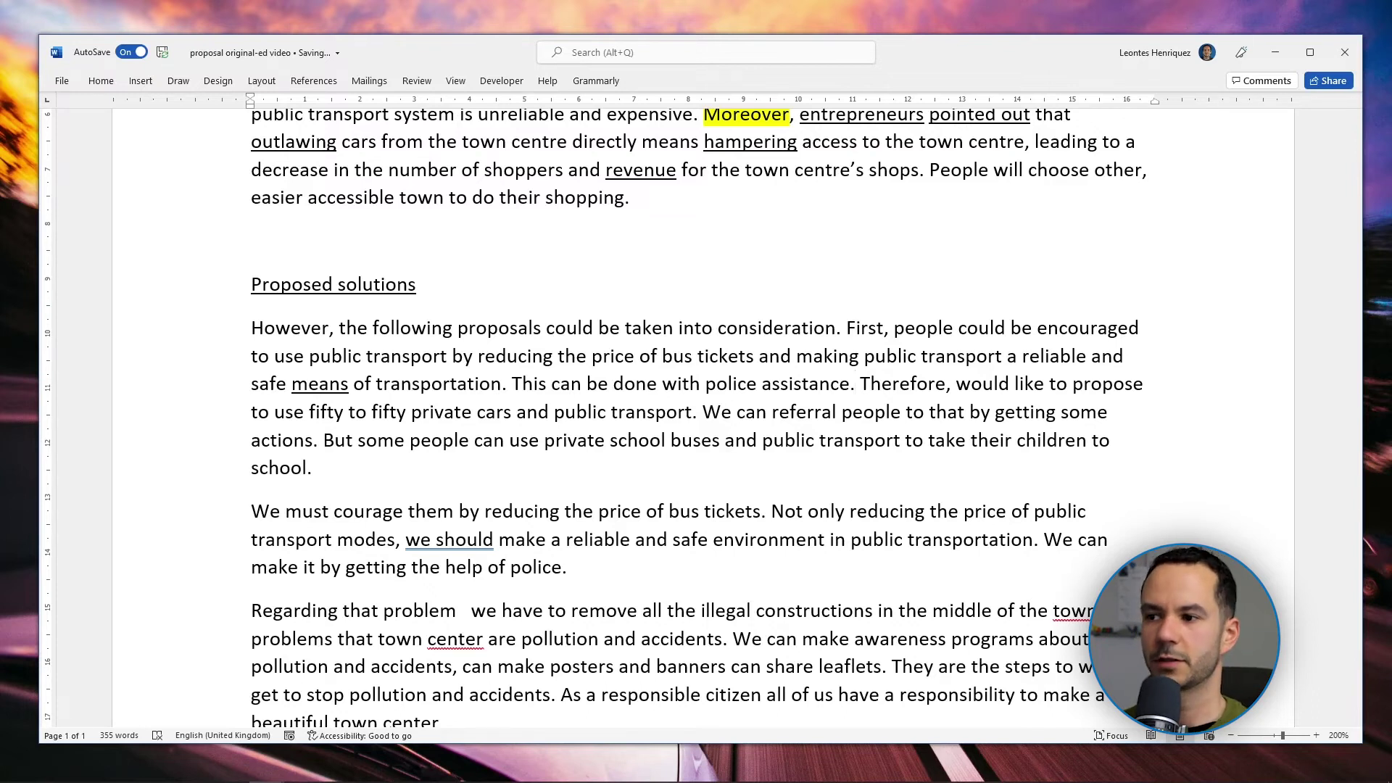
click(888, 477)
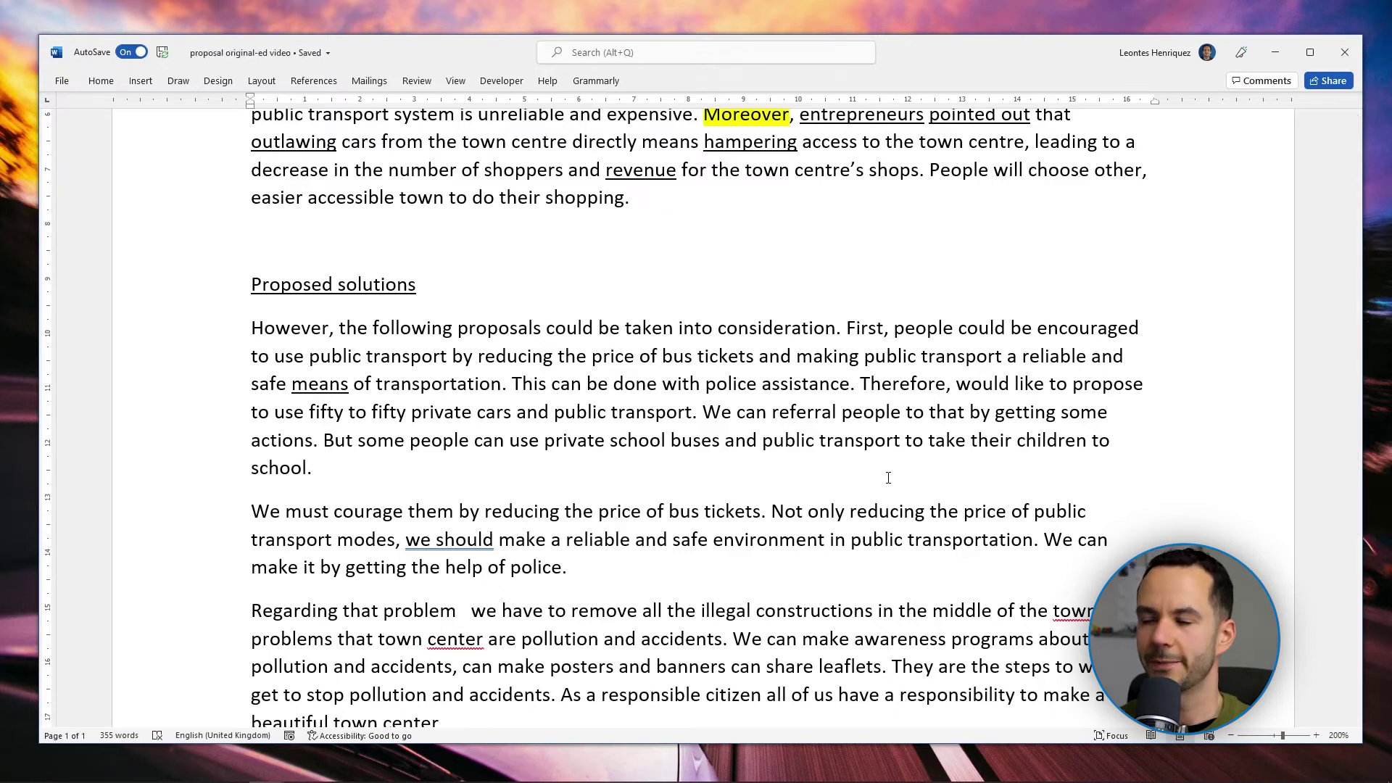
click(859, 383)
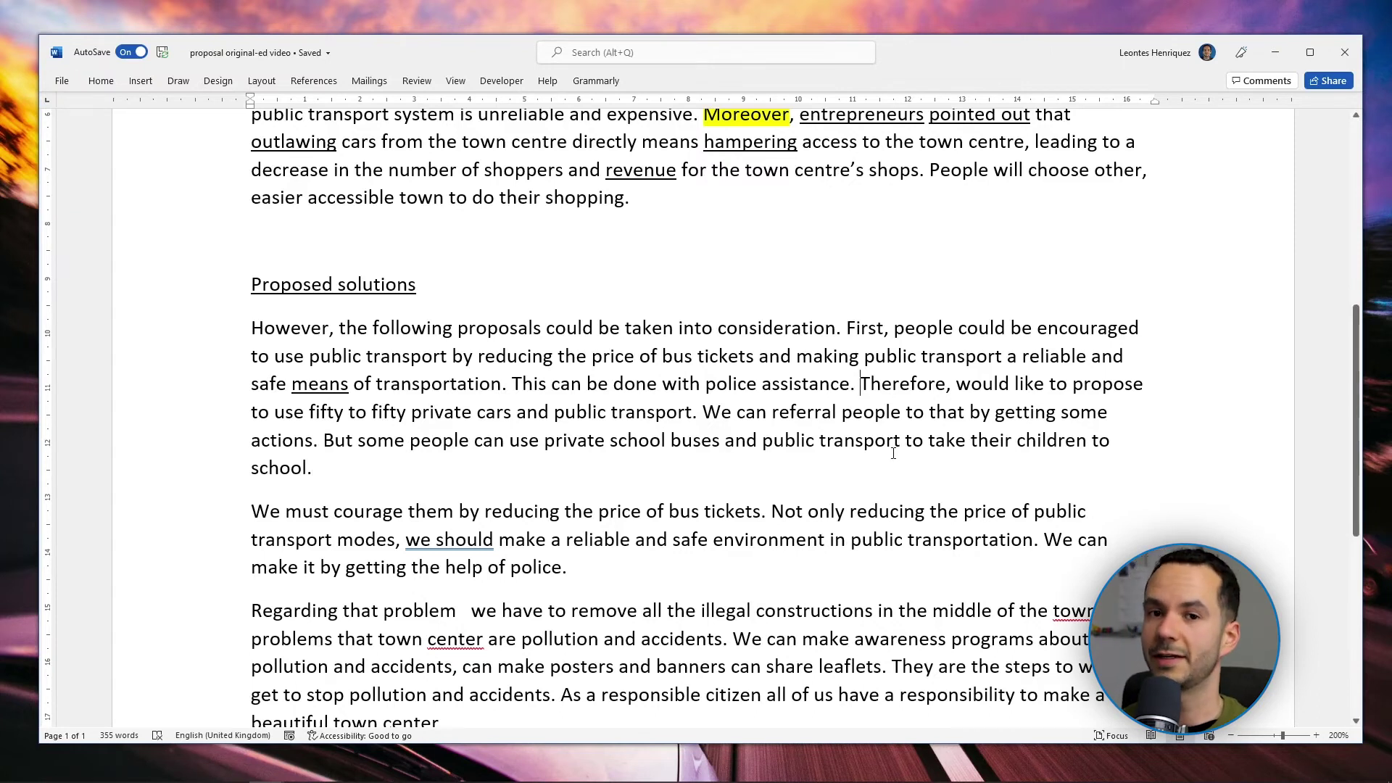
Add 'Second, some regulations could be put into place to achieve a fifty-fifty division…' before 'Therefore'.
text(Second,)
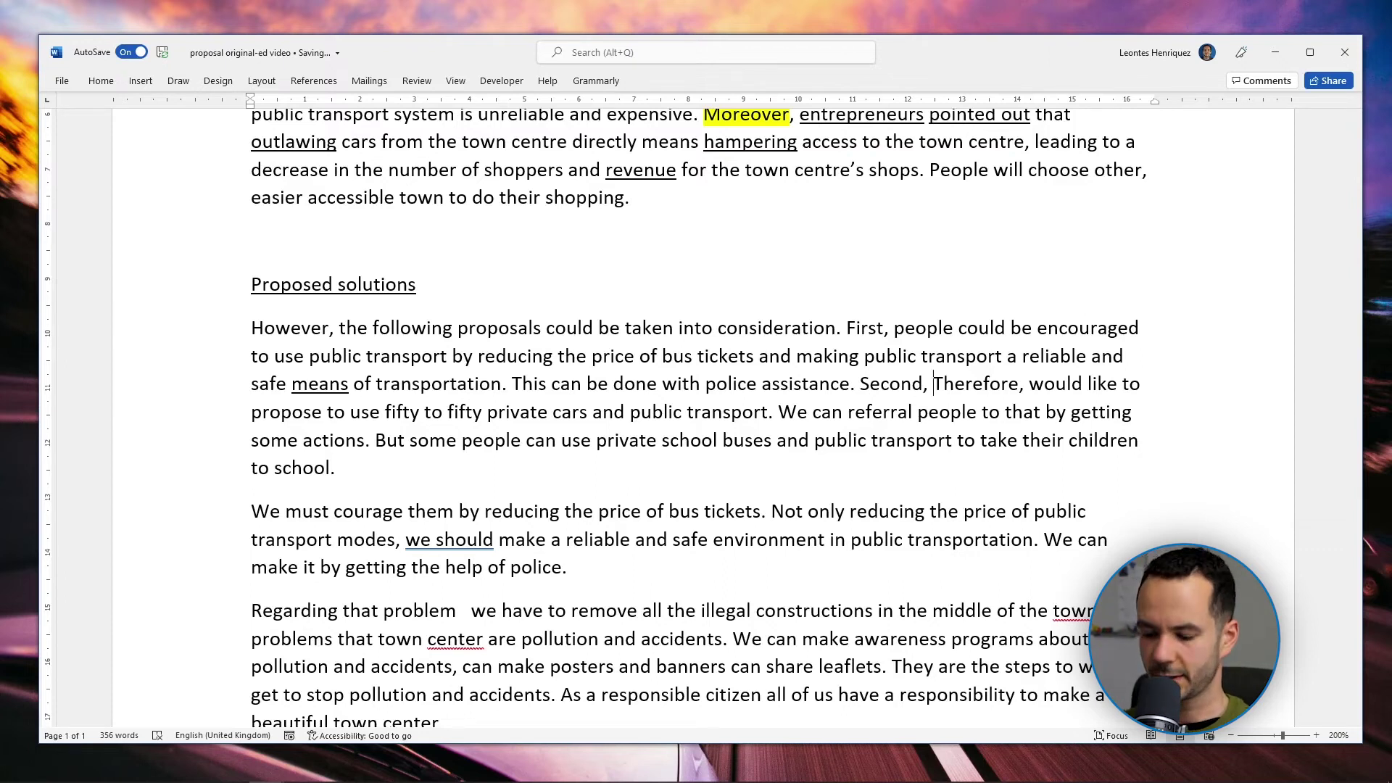
text(some re)
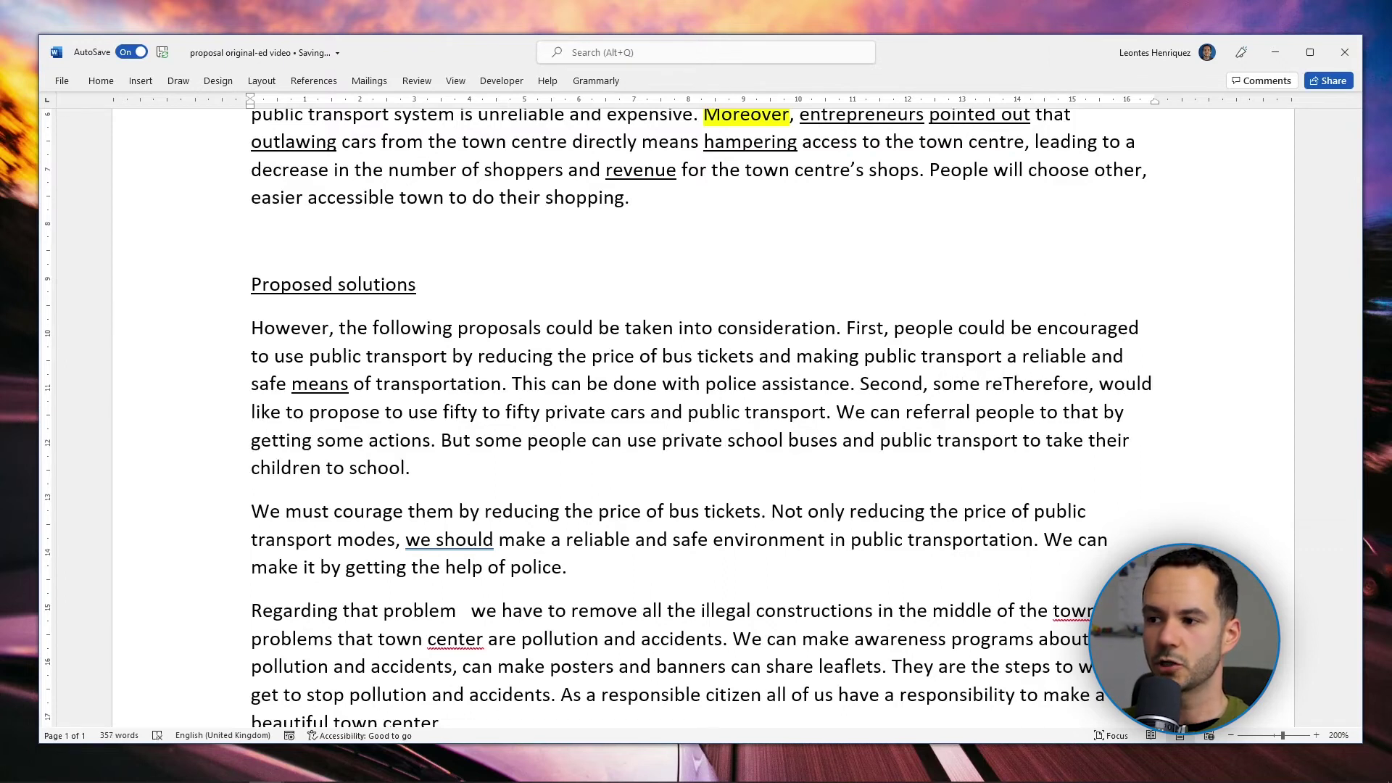
text(gulations could )
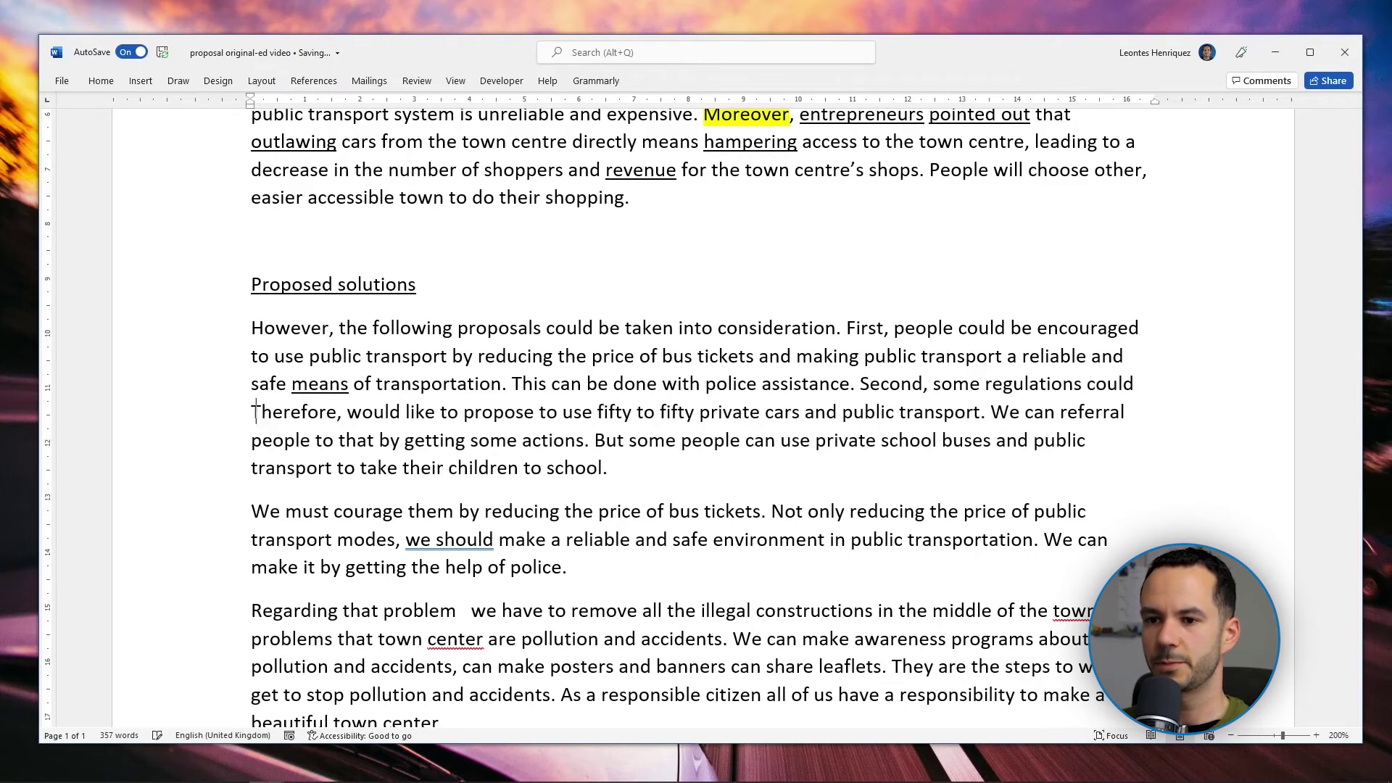
text(be )
text(put into place )
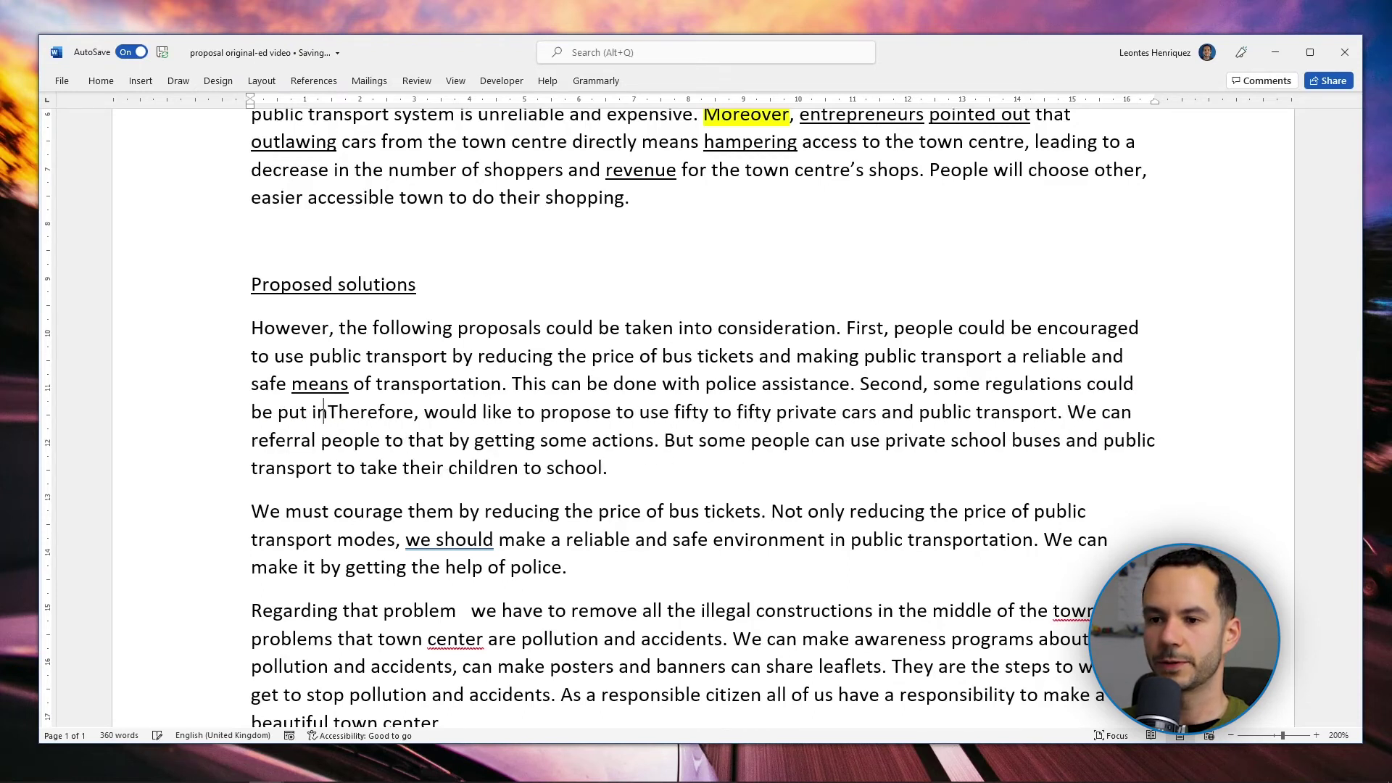
text(to achieve a fifty-fifty division between public transportatnTherefore, would like to)
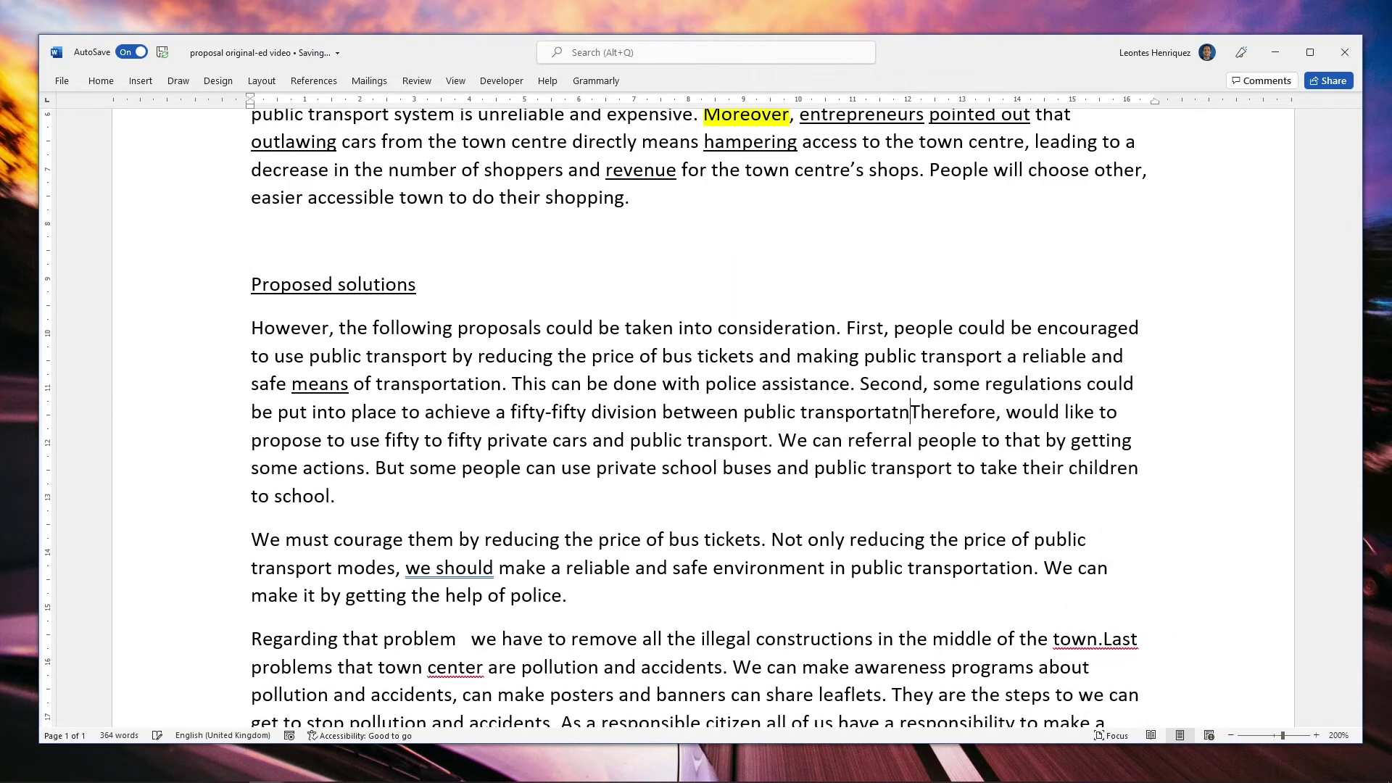
key(BackSpace)
text(ion and privately owned cars, which could stir people into optin)
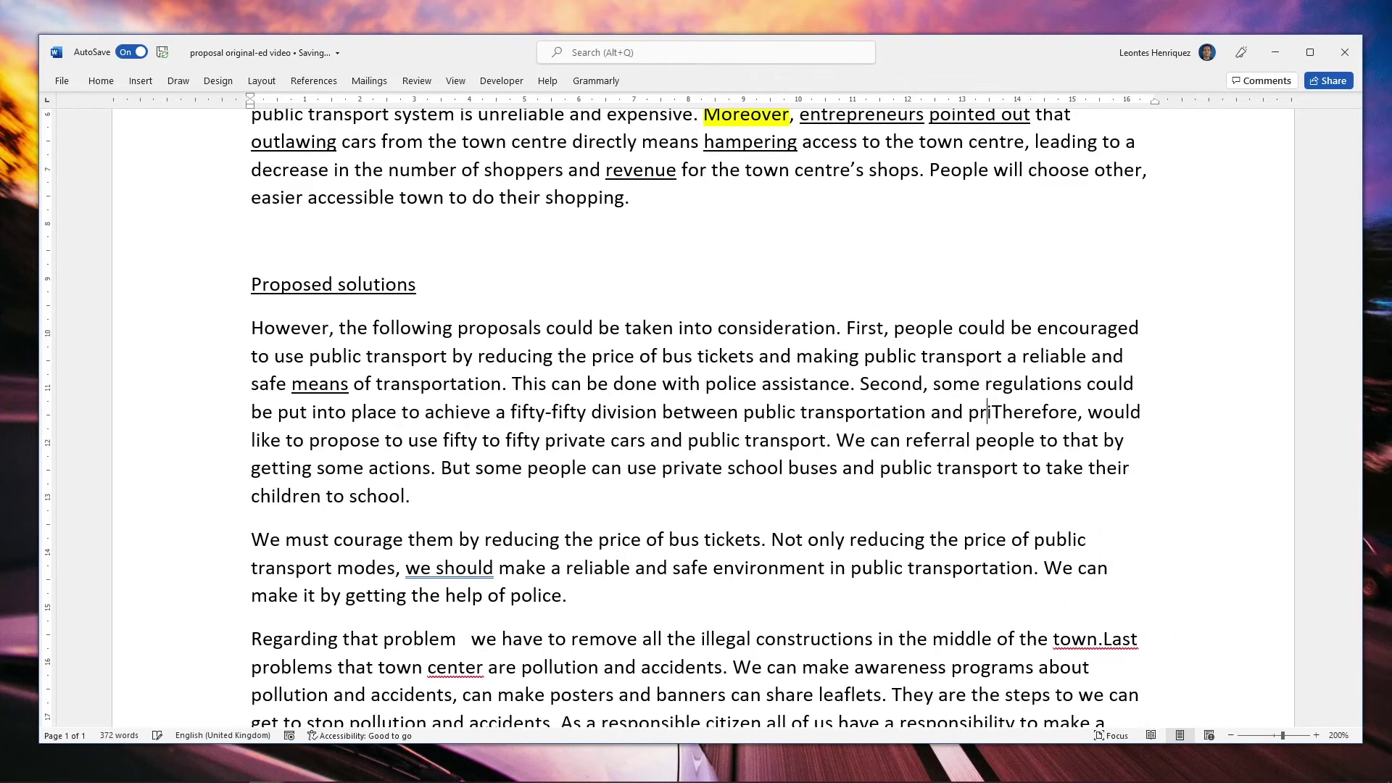
text(g for public transportation.)
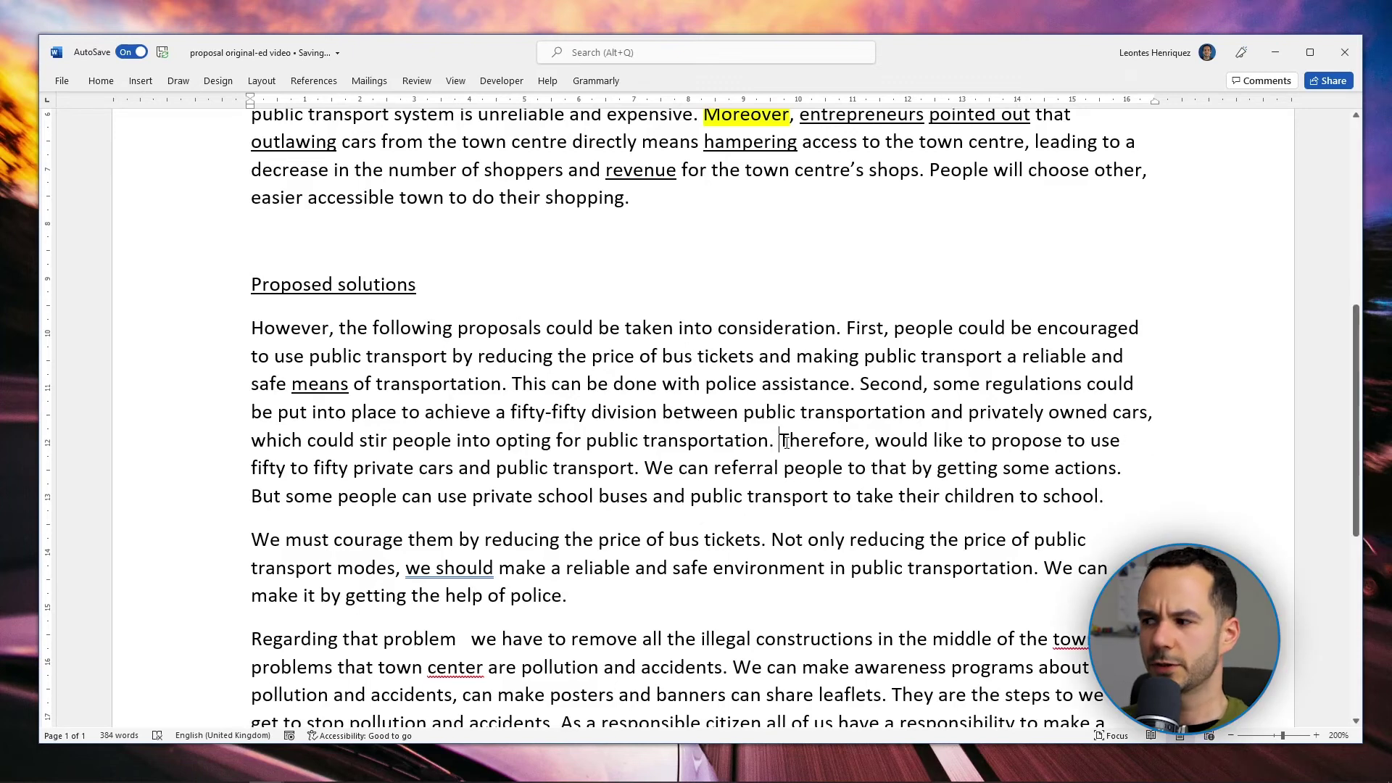
drag(805, 442, 1120, 467)
Delete the old 'Therefore' sentences and the 'We must courage' paragraph.
key(BackSpace)
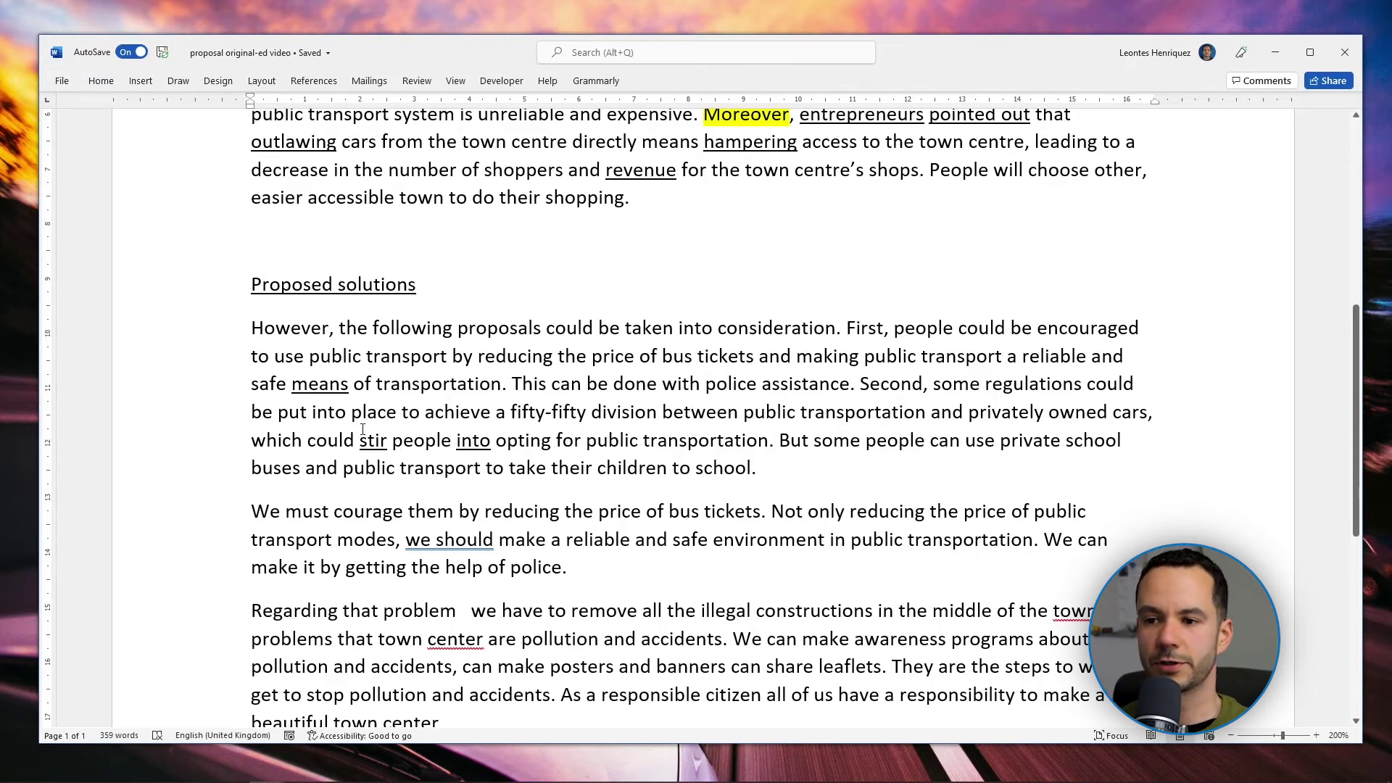
click(494, 440)
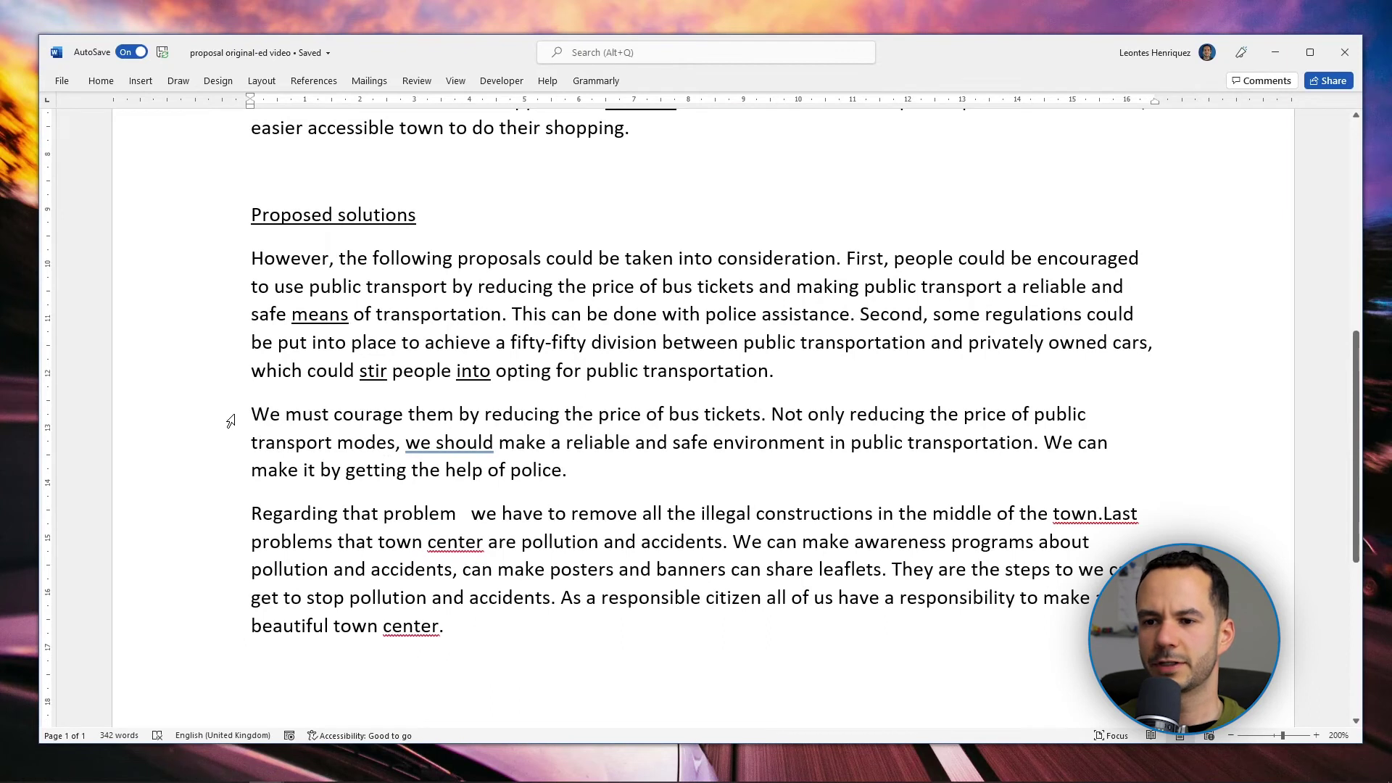
drag(231, 420, 471, 572)
click(493, 625)
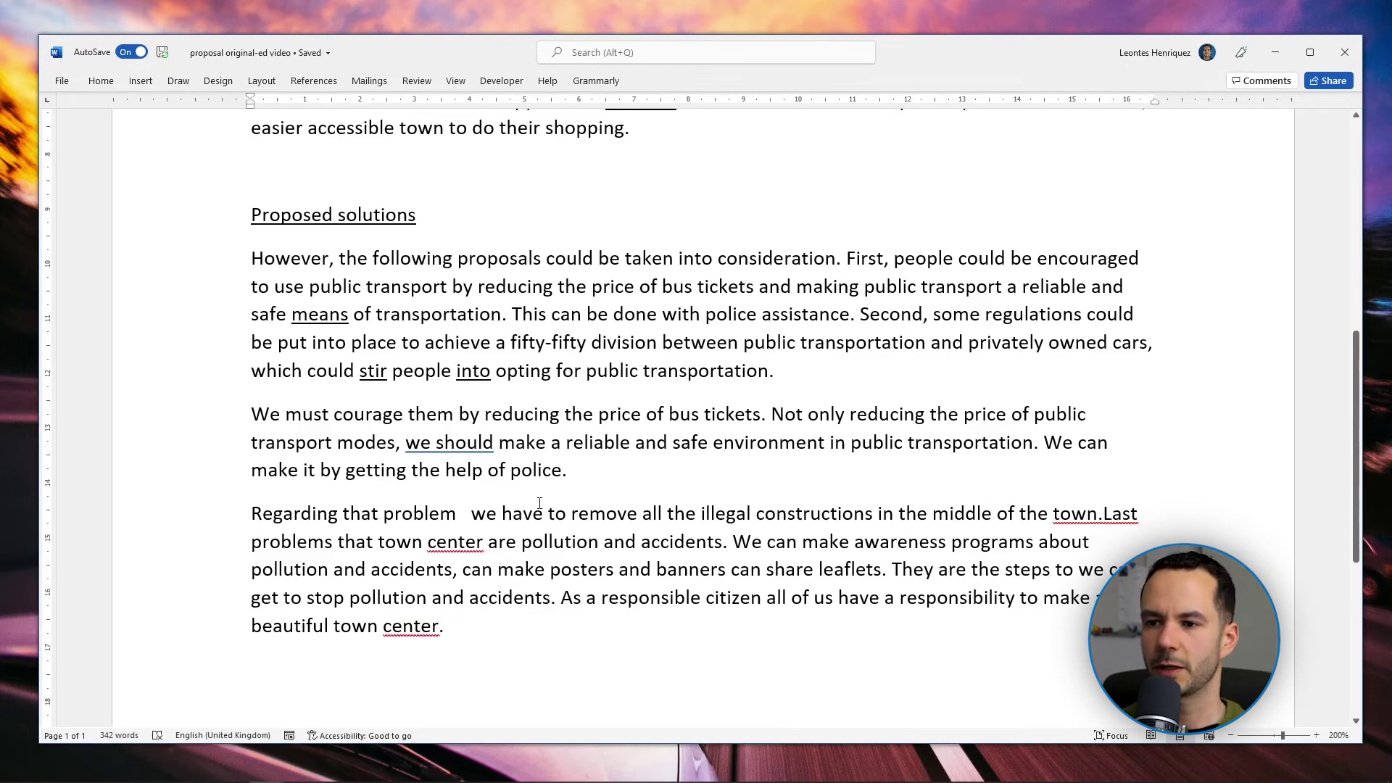
mouse_move(253, 415)
mouse_down()
mouse_move(632, 444)
mouse_move(253, 416)
mouse_up()
click(584, 479)
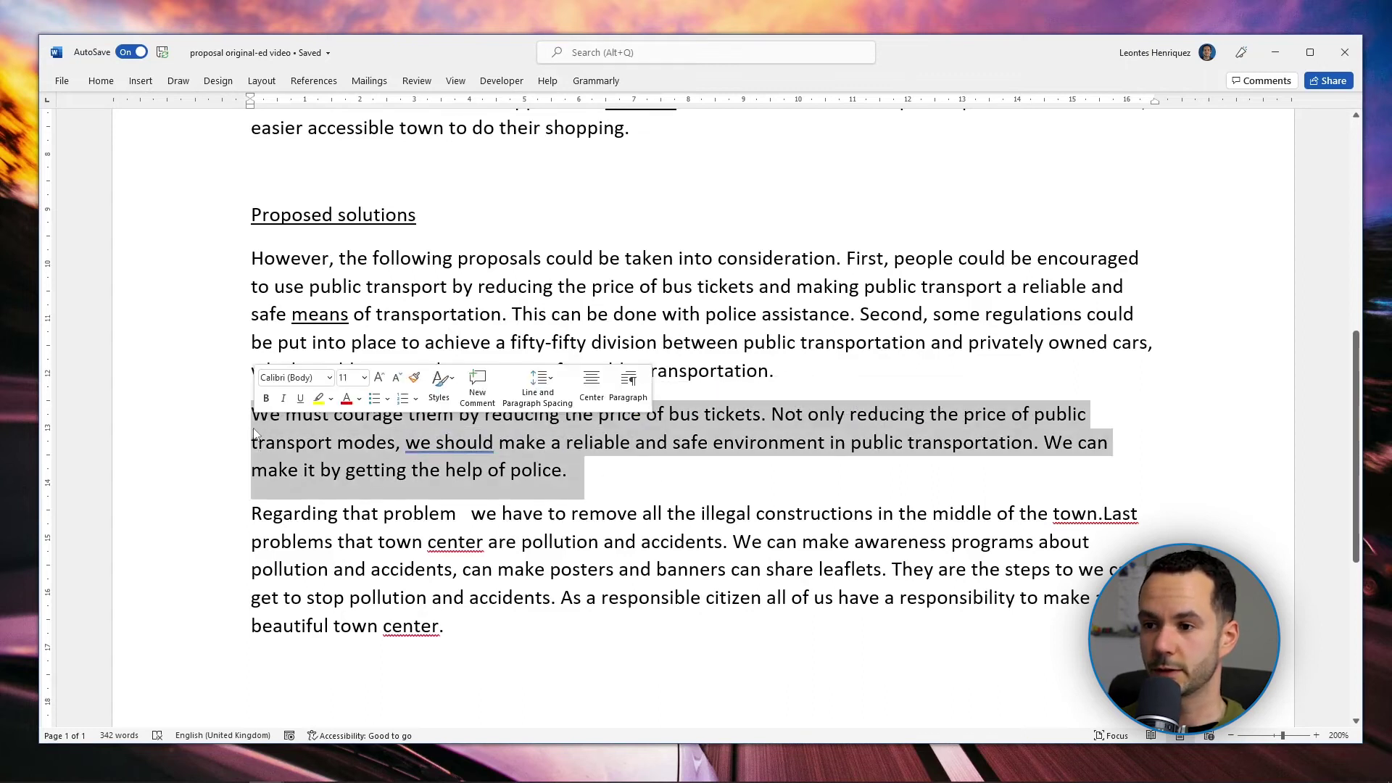
key(Delete)
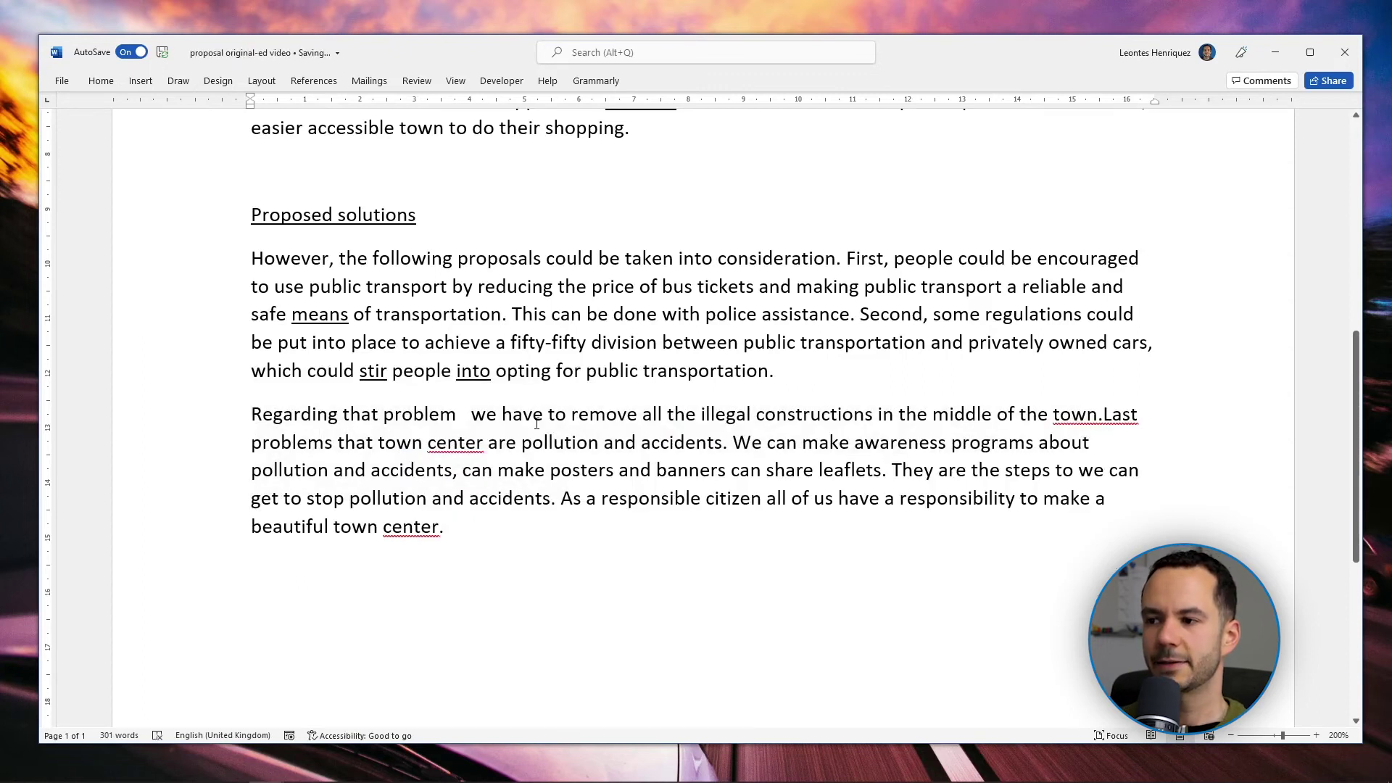
Remove the 'Regarding that problem' sentences and merge the rest into the solutions paragraph.
drag(249, 414, 731, 441)
key(BackSpace)
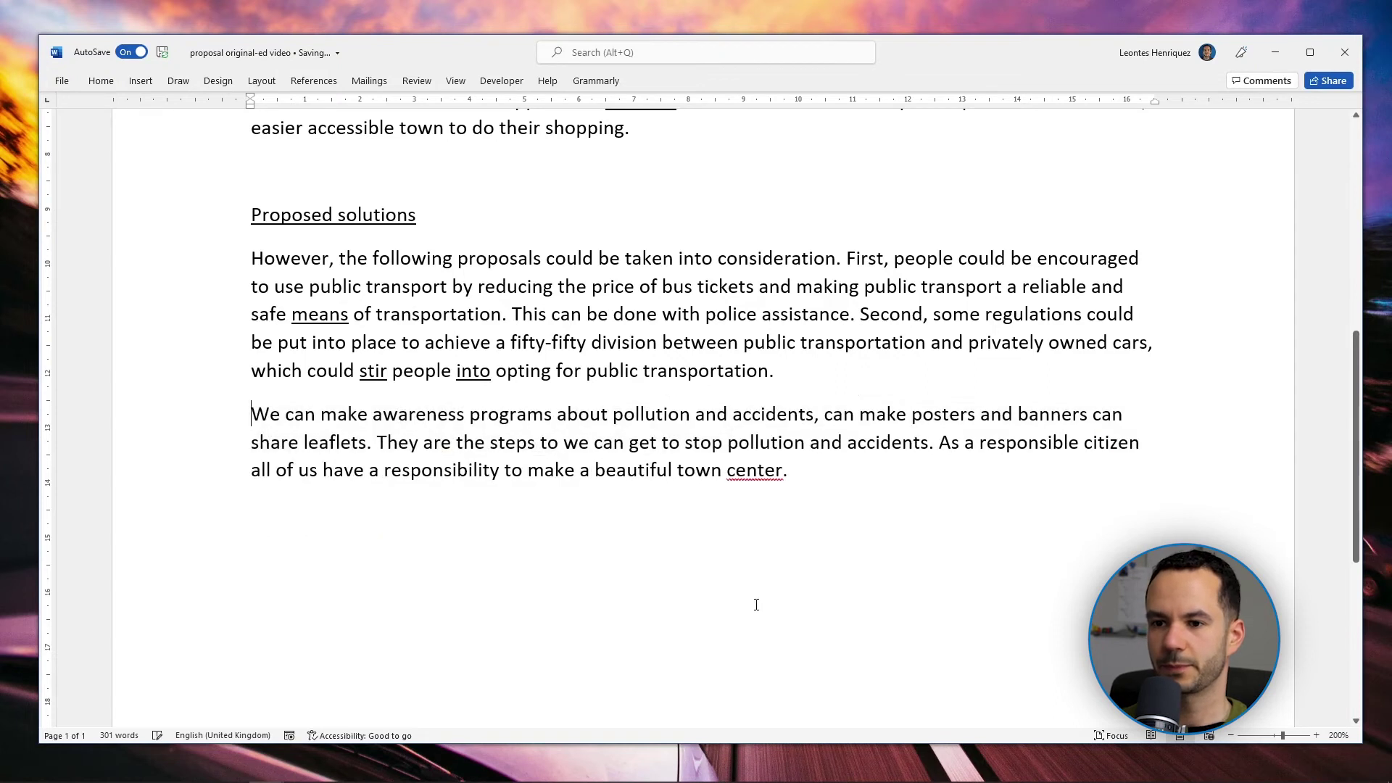
key(BackSpace)
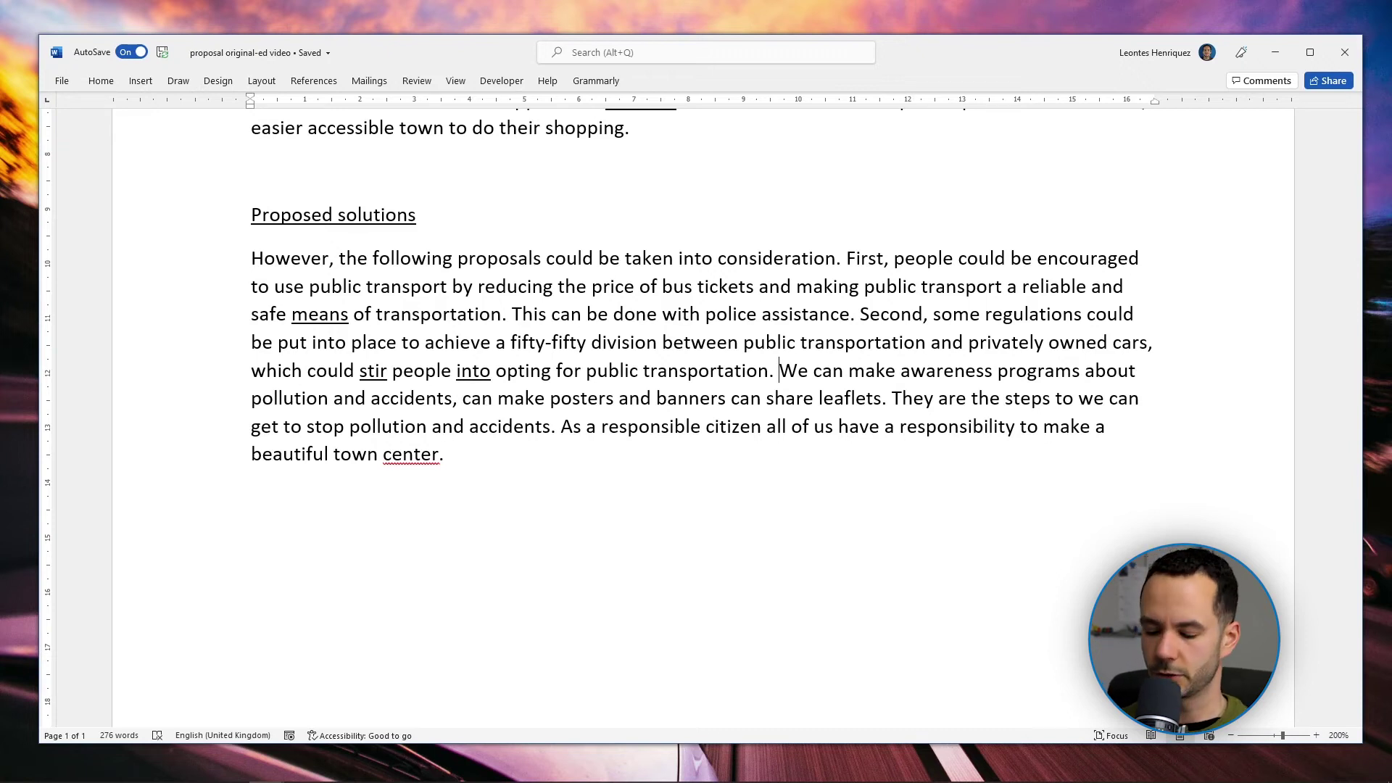
Begin the third proposal with 'Third,' and lowercase the following 'we'.
text(Third,)
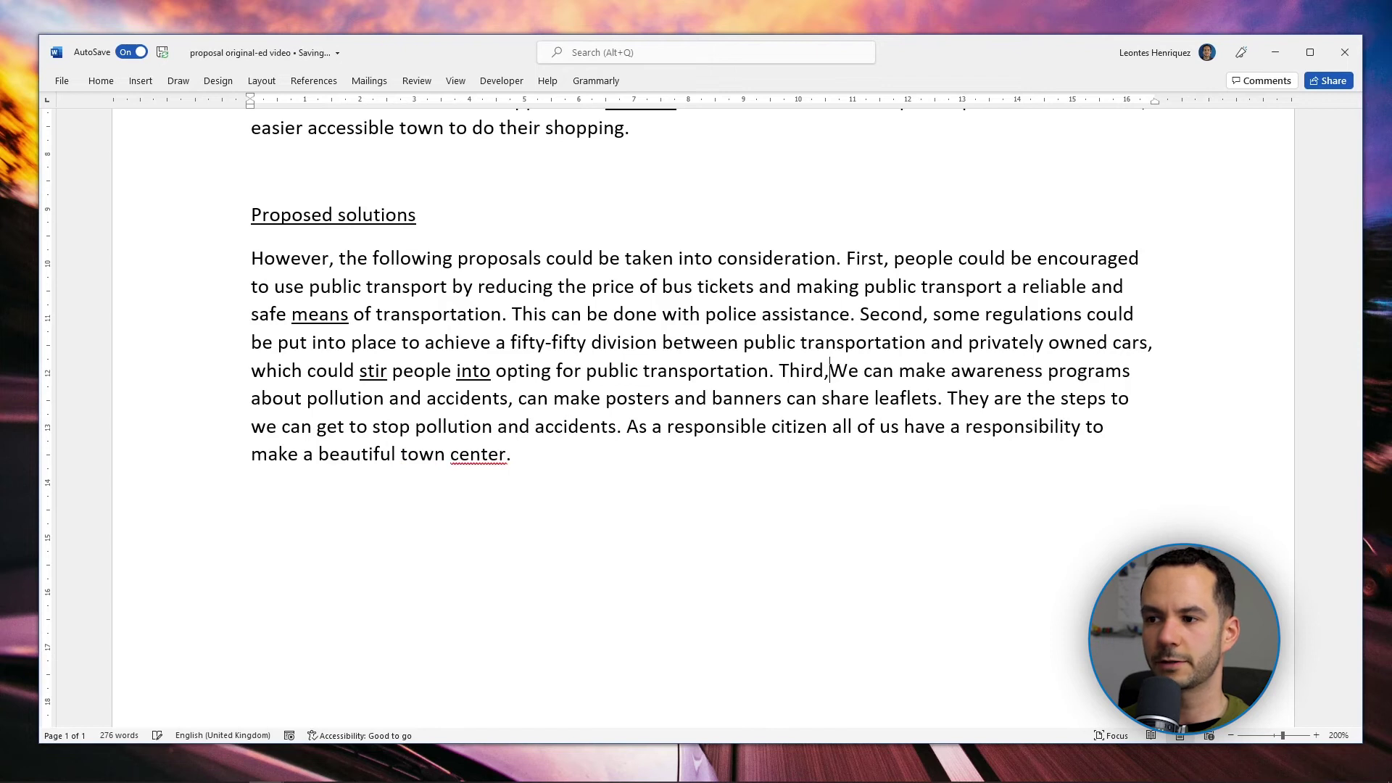
key(Delete)
text(w)
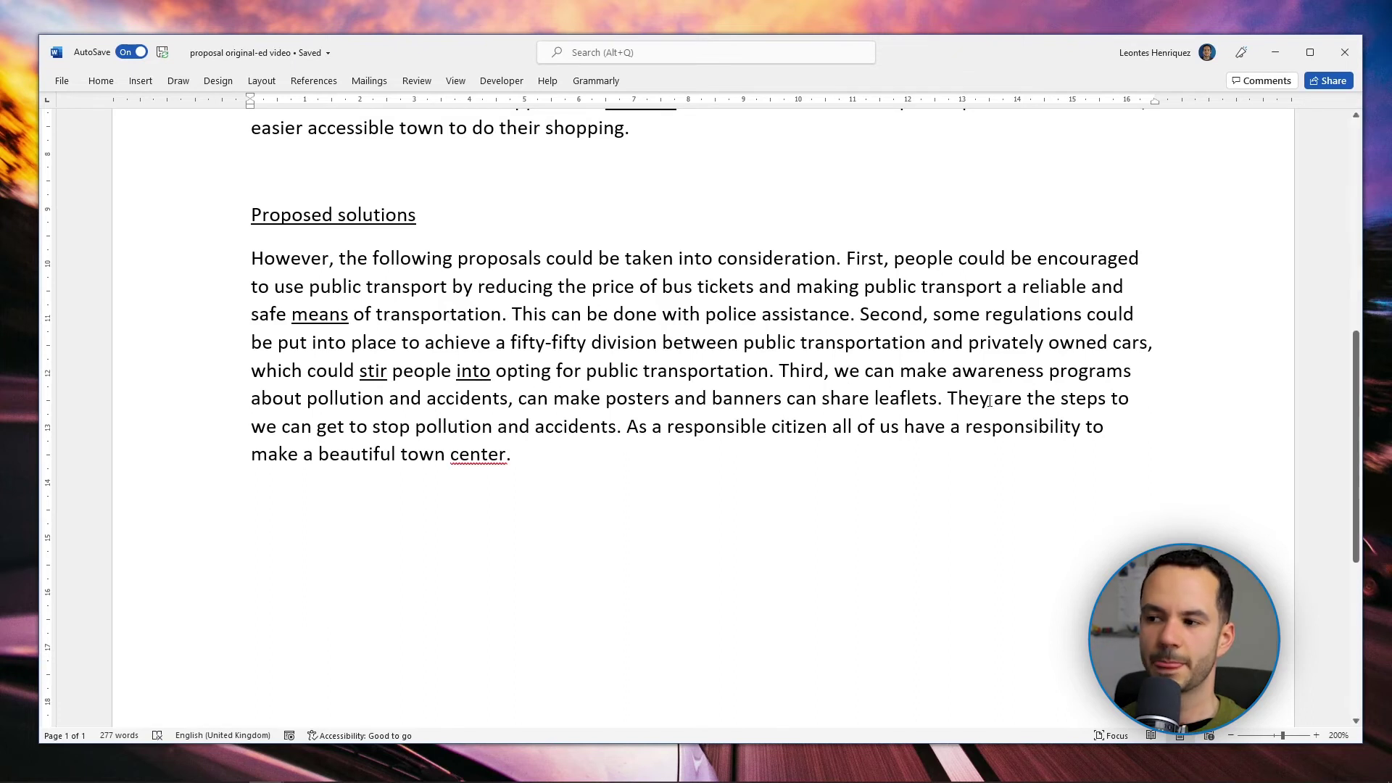
Cut 'we can make', 'can make', 'can' and 'share', joining banners and leaflets with ', and'.
click(958, 398)
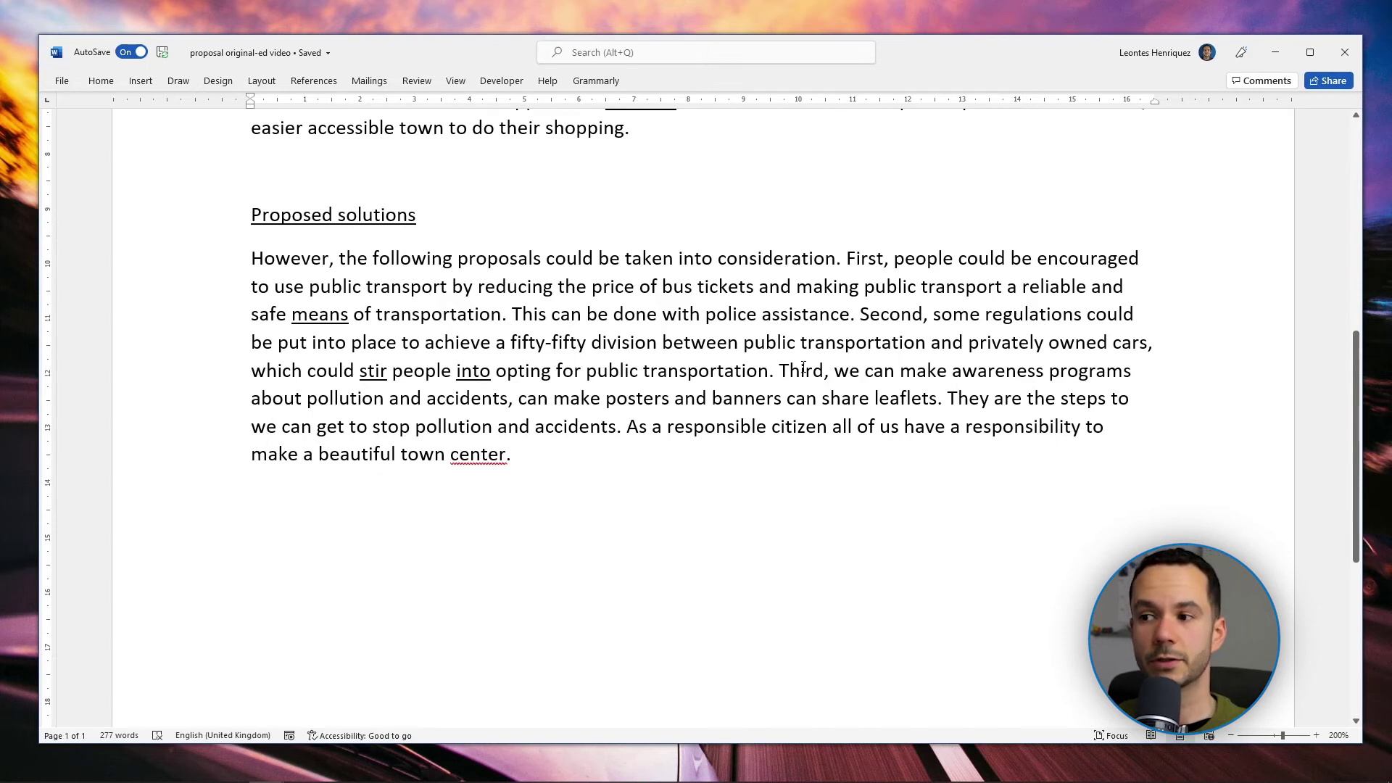
key(Right)
key(ctrl+Delete)
key(ctrl+Delete)
key(ctrl+Delete)
key(ctrl+Right)
key(ctrl+Right)
key(ctrl+Right)
key(ctrl+Right)
key(ctrl+Right)
key(ctrl+Right)
key(Right)
key(ctrl+Delete)
key(ctrl+Delete)
key(ctrl+Right)
key(ctrl+Right)
key(ctrl+Left)
key(ctrl+Right)
key(ctrl+Right)
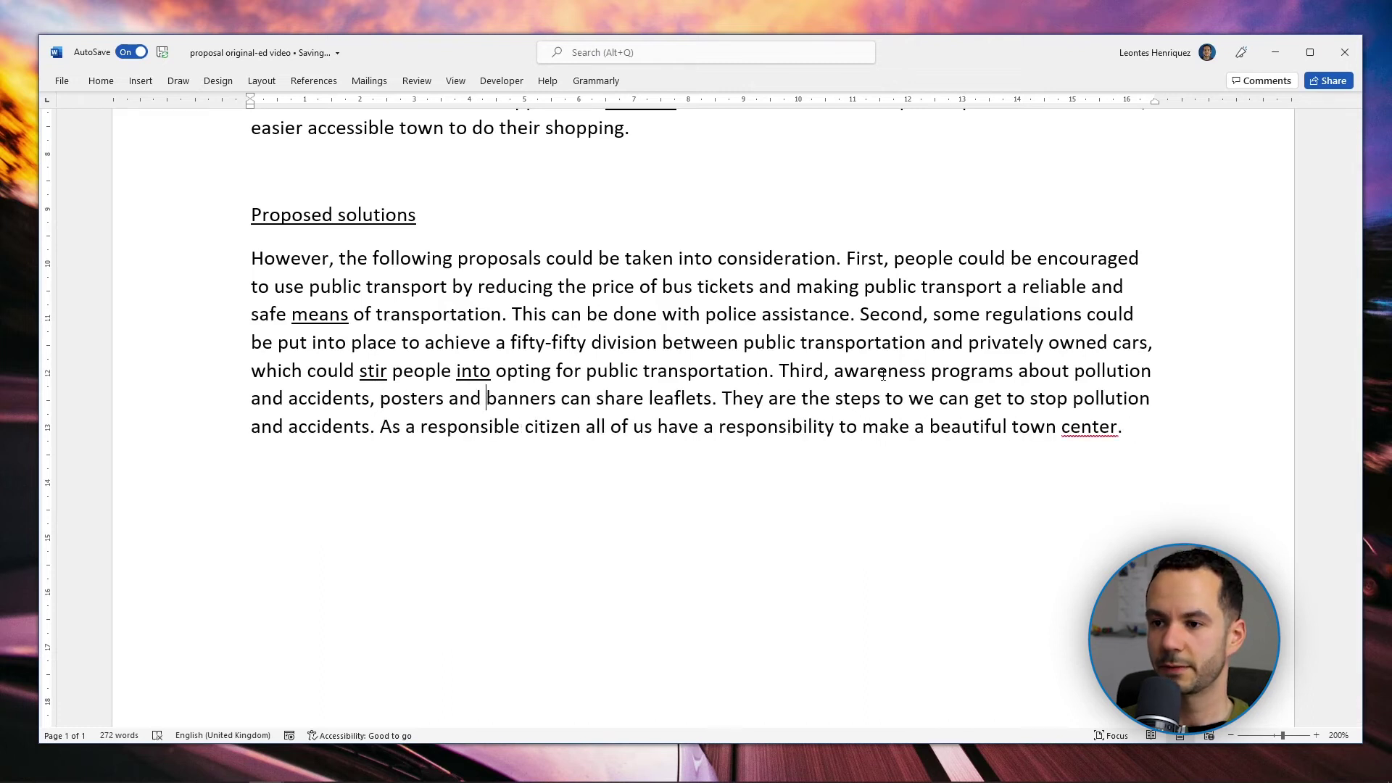
key(ctrl+Delete)
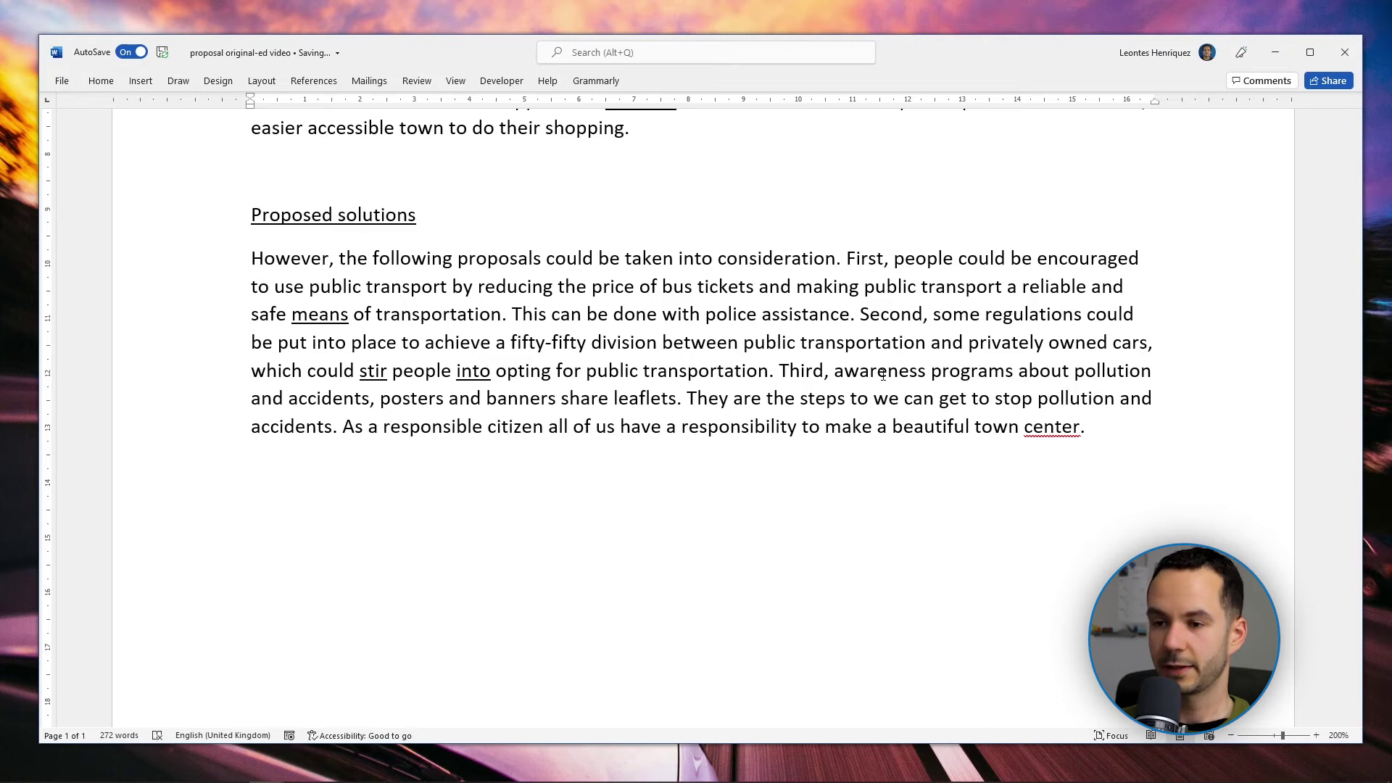
text(, and)
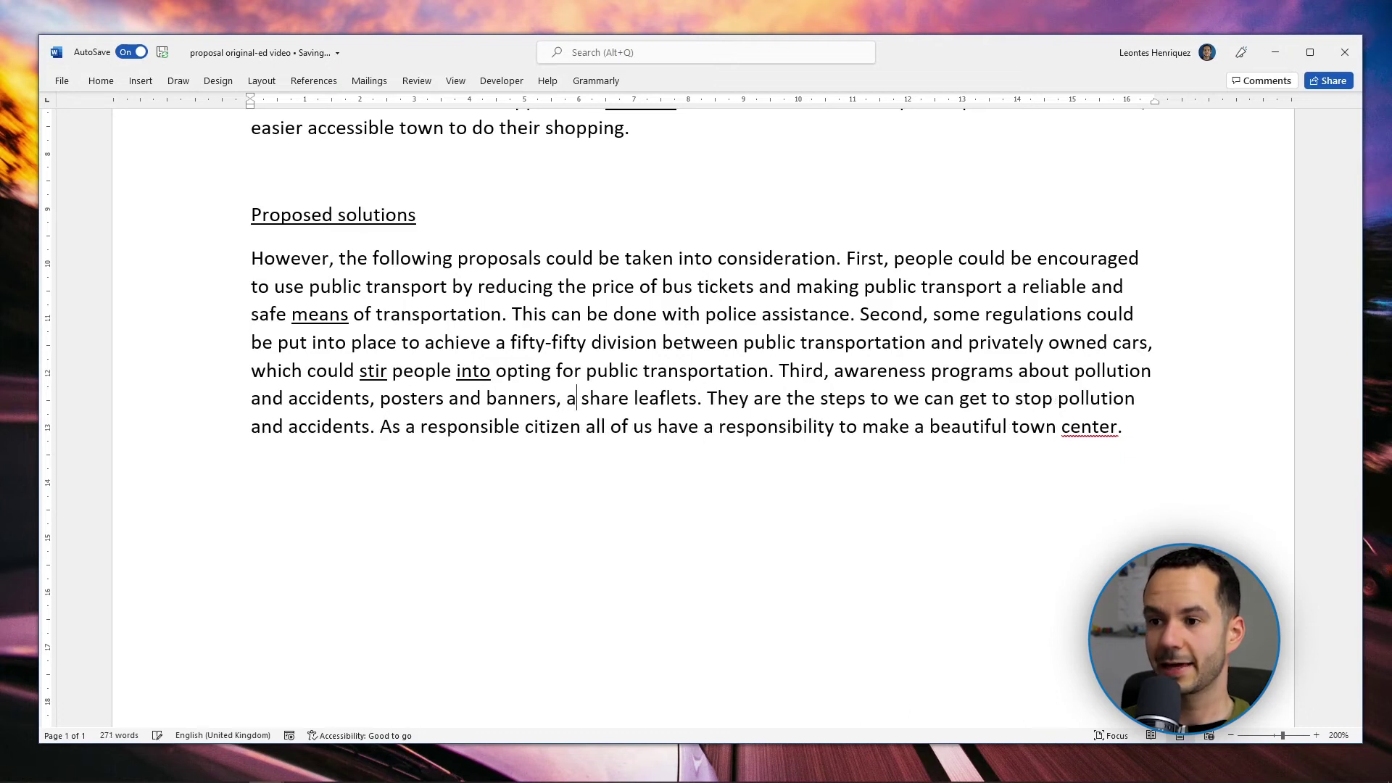
key(ctrl+Delete)
key(ctrl+Right)
key(Delete)
Delete 'They', 'the' and 'we can get', inserting 'to' before 'stop'.
key(ctrl+Delete)
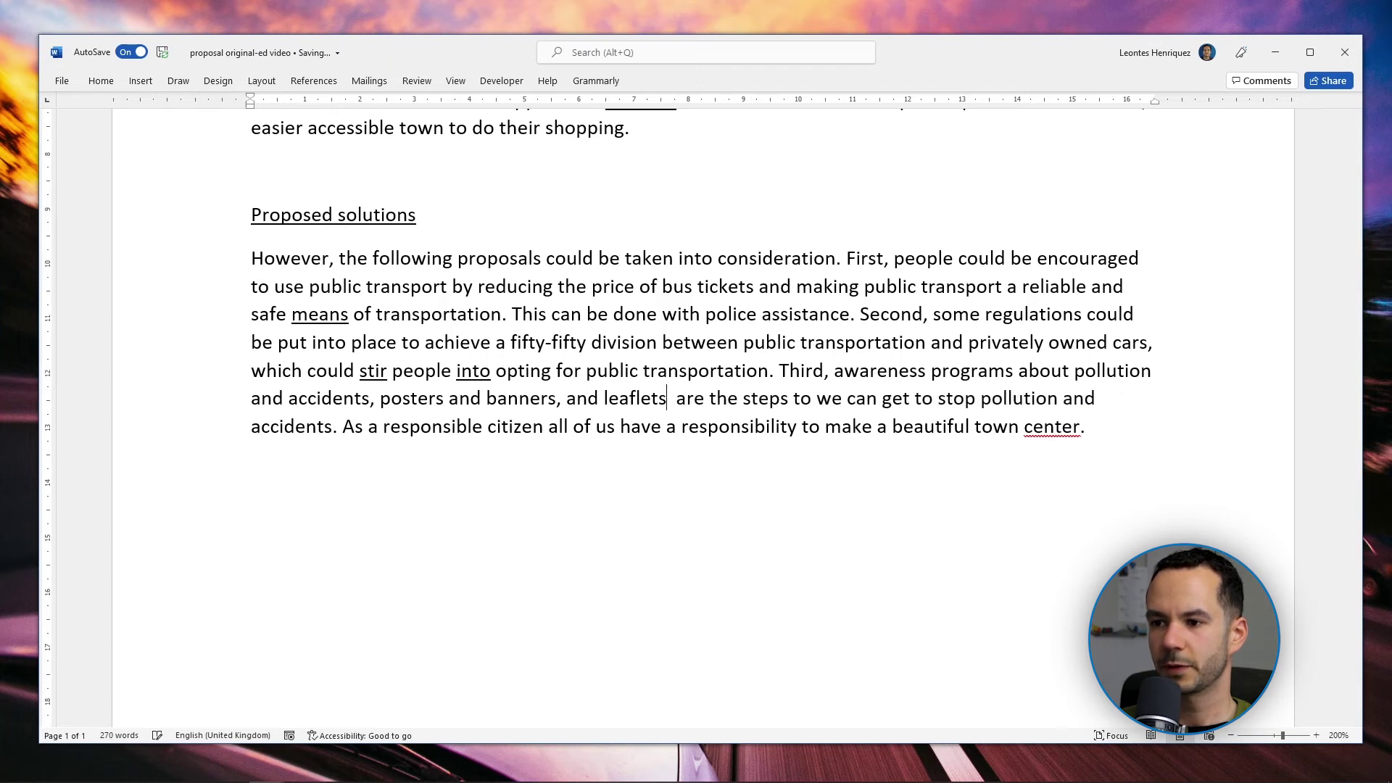
key(ctrl+Right)
key(ctrl+Right)
key(ctrl+Right)
key(ctrl+Delete)
key(ctrl+z)
key(ctrl+Left)
key(ctrl+Delete)
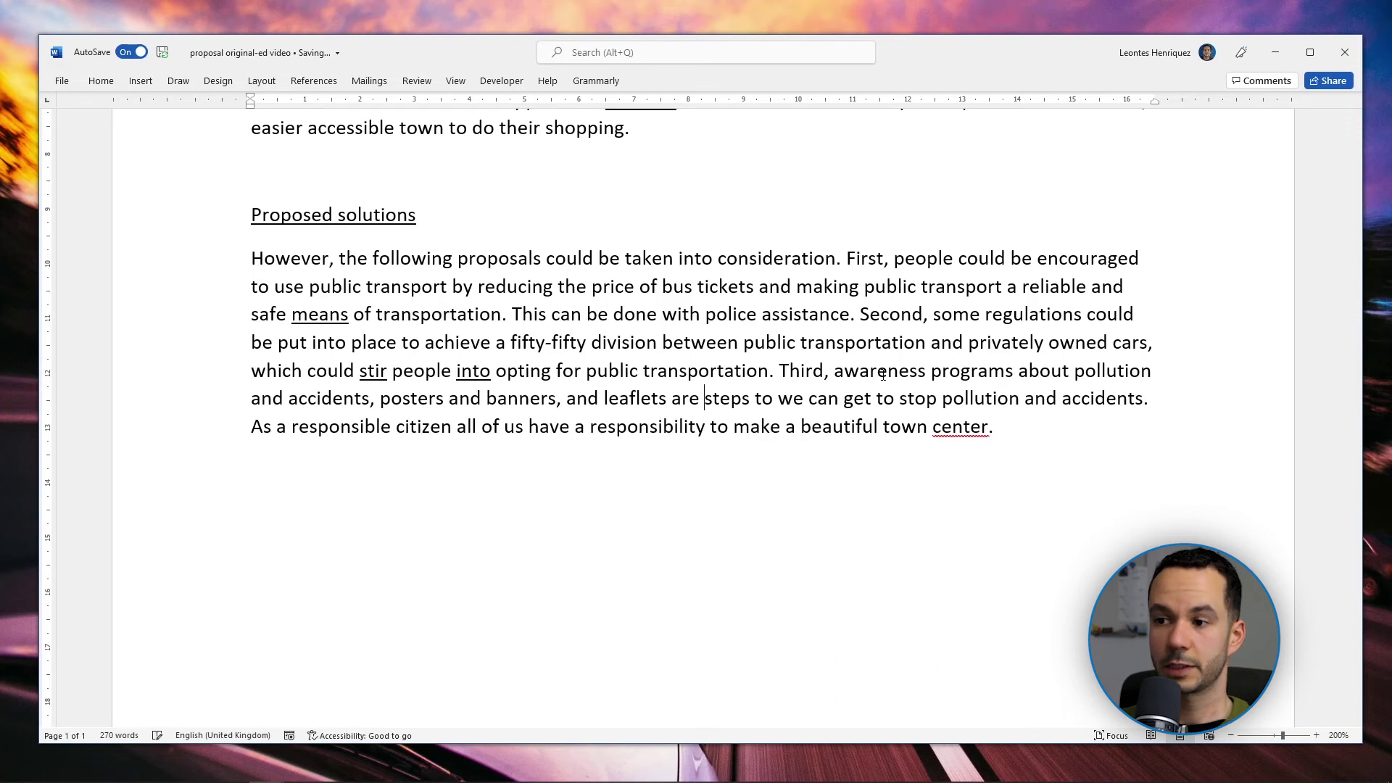
key(ctrl+Delete)
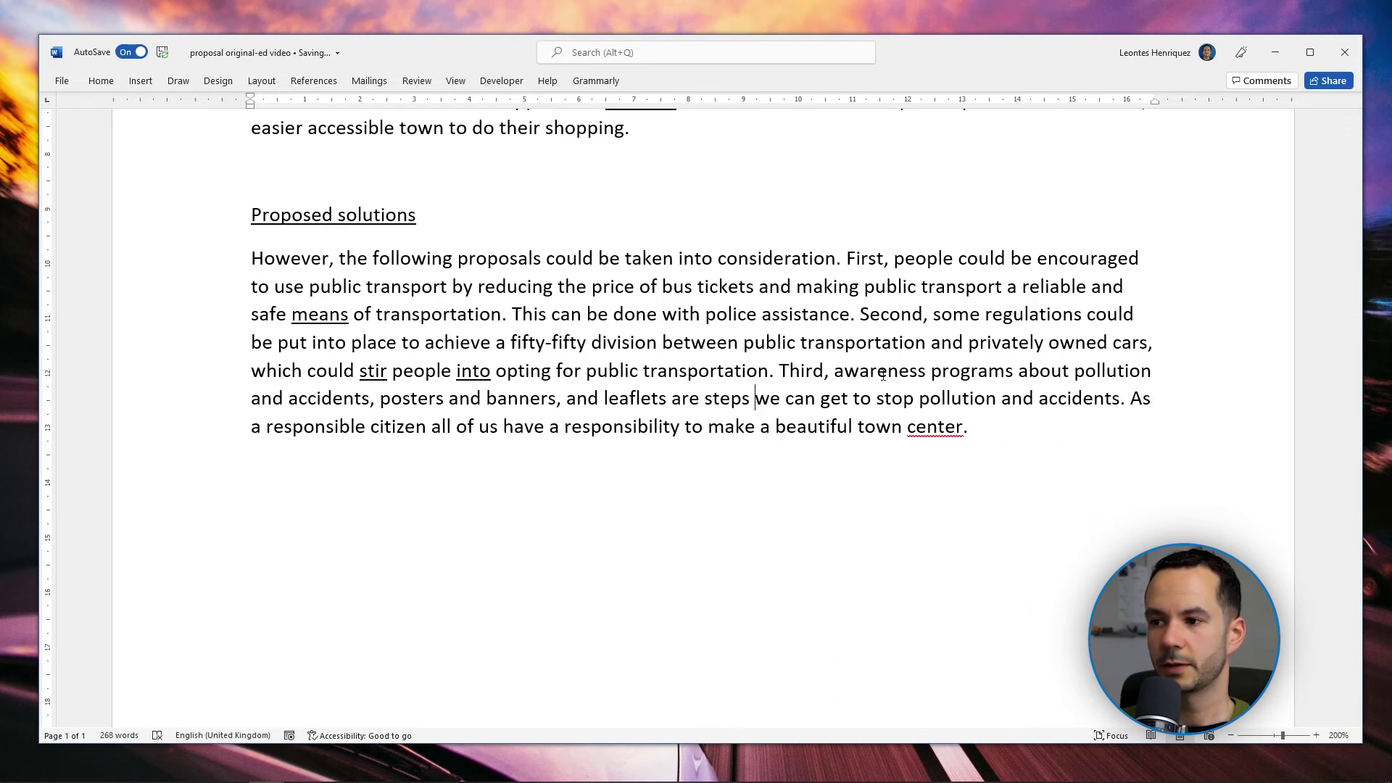
key(ctrl+Delete)
key(ctrl+Delete)
key(ctrl+Delete)
key(ctrl+Delete)
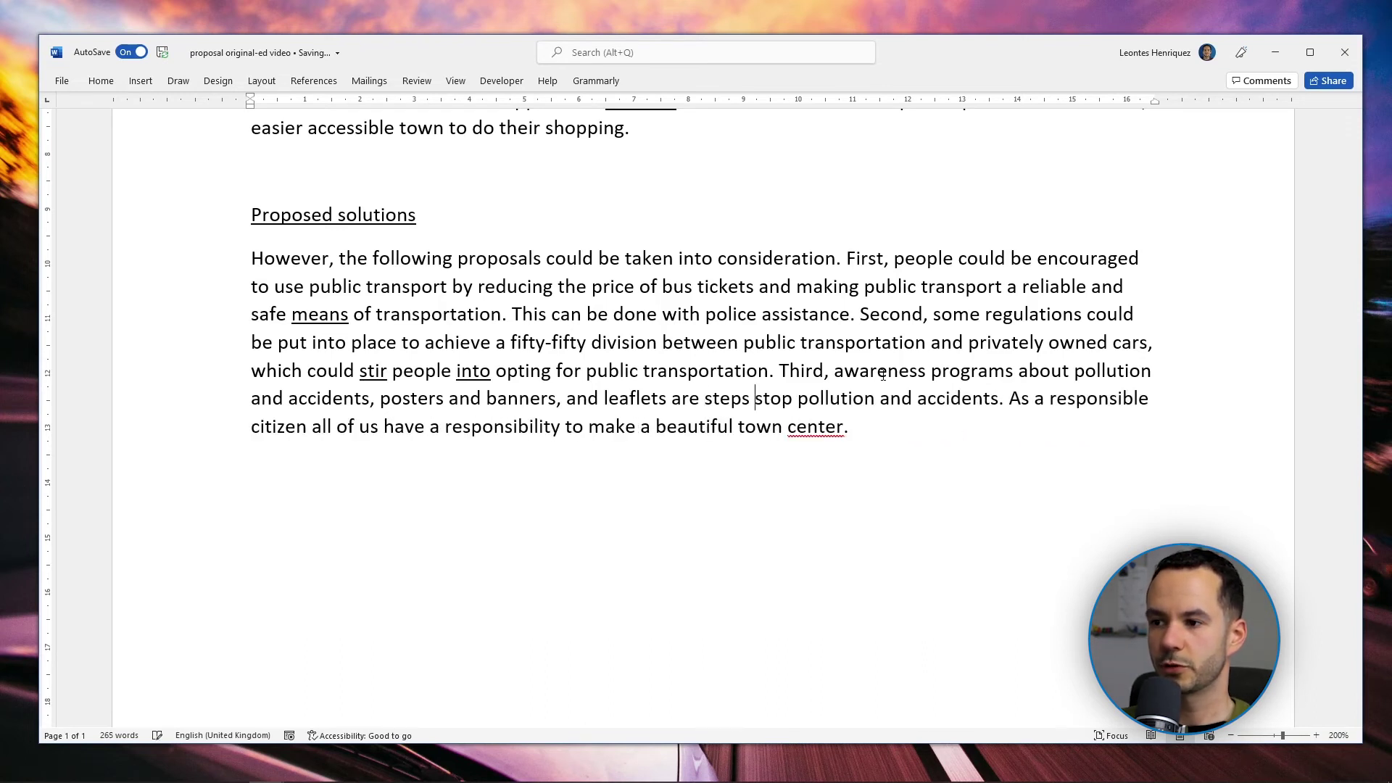
text(to)
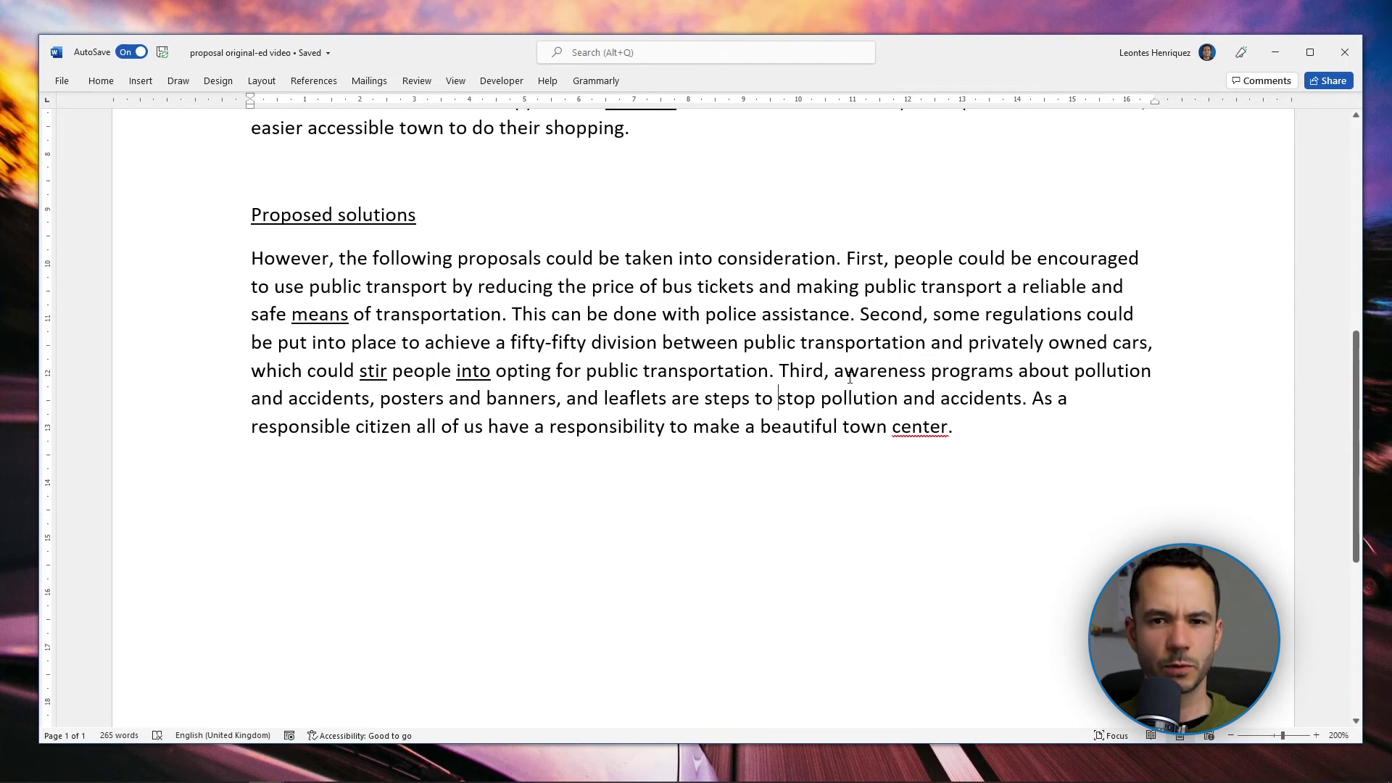
click(779, 404)
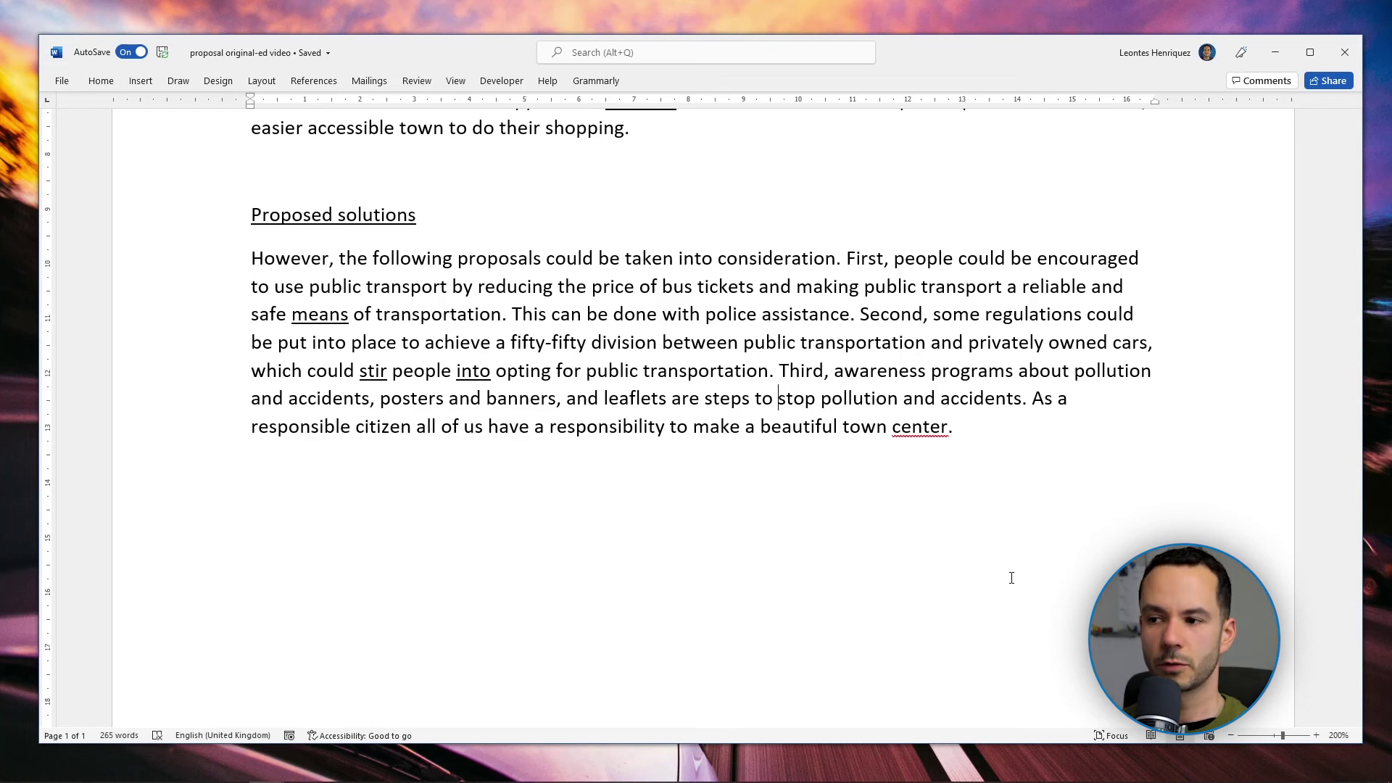
Change 'stop' to 'lower' and add 'the number of' before 'accidents'.
key(Delete)
key(Delete)
key(Delete)
key(Delete)
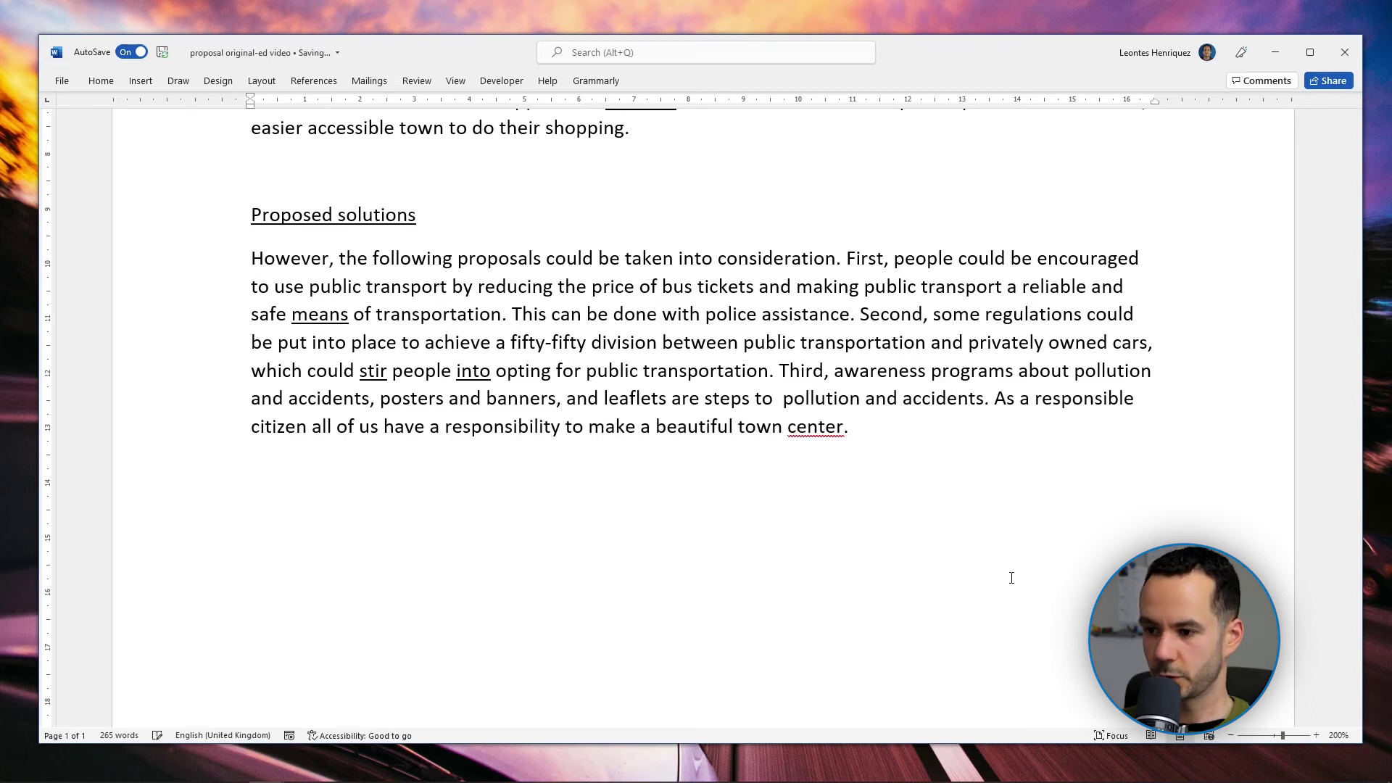
text(lower)
key(ctrl+Right)
key(ctrl+Right)
key(ctrl+Right)
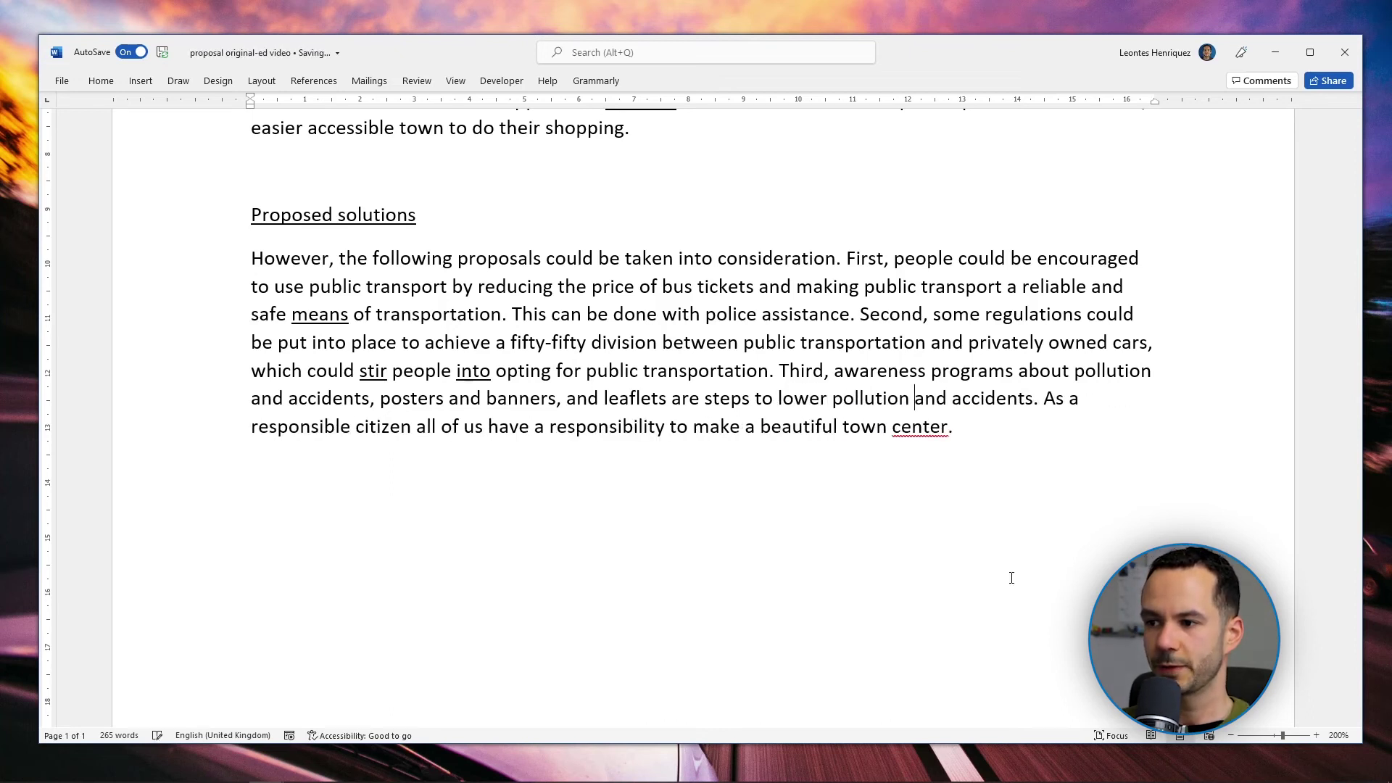
text(th e number of)
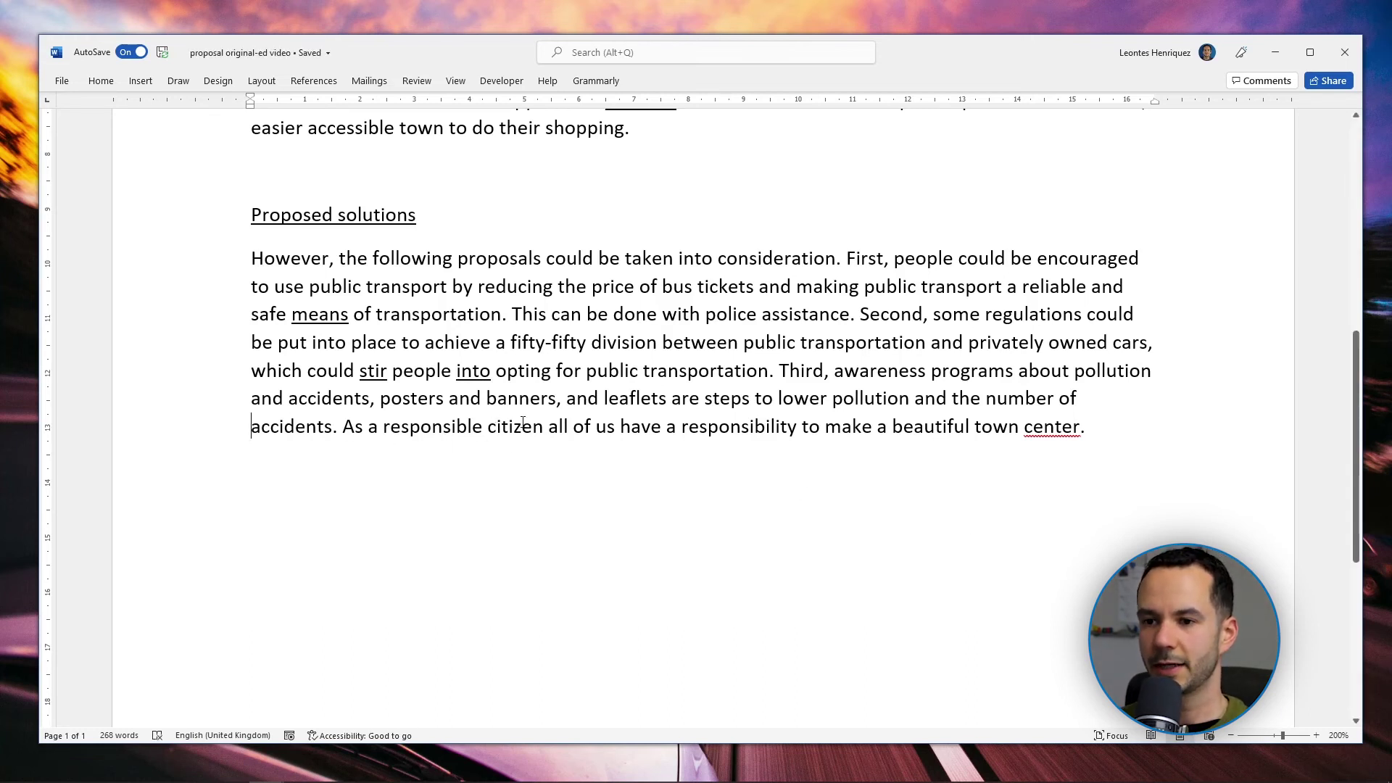
Add a comma after 'citizen' and reword to 'are responsible for maintaining the'.
click(545, 427)
text(,)
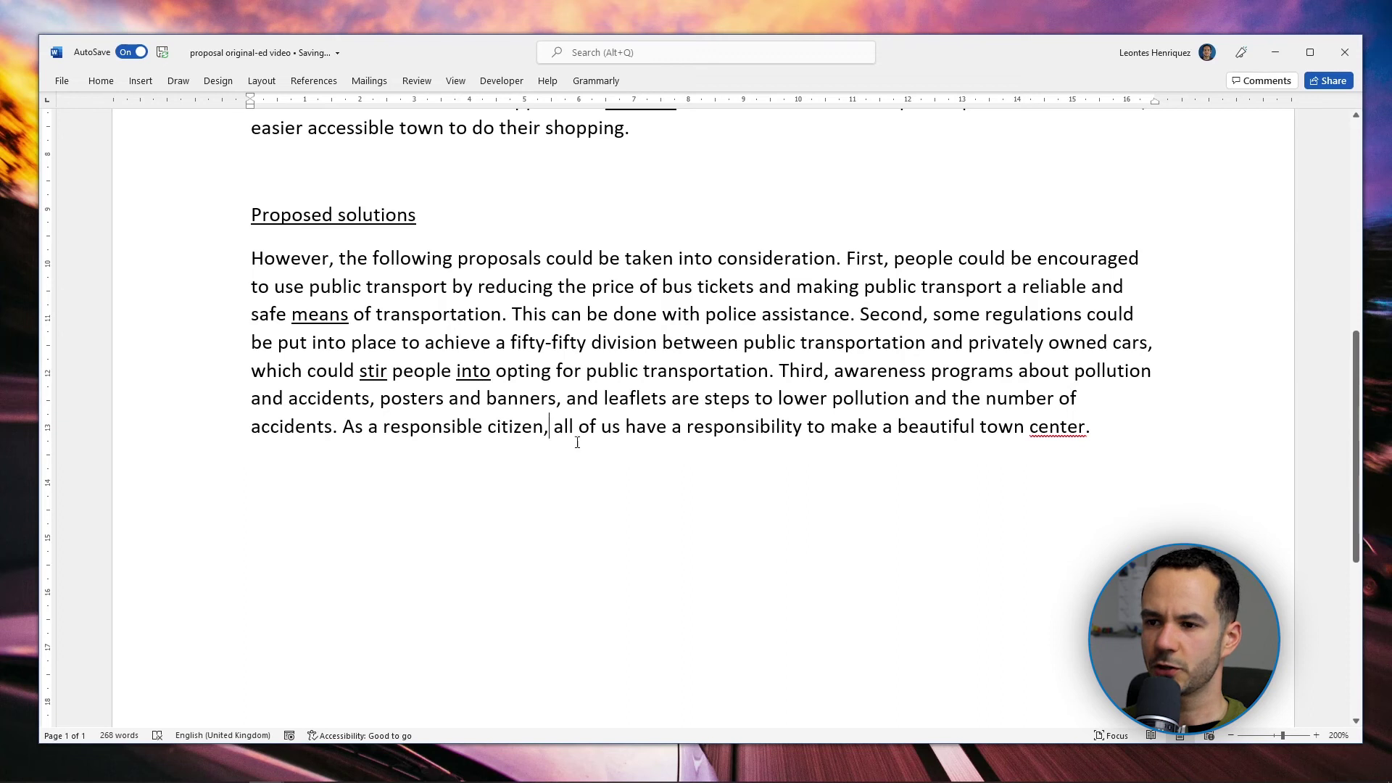
key(ctrl+Right)
key(ctrl+Right)
key(ctrl+Right)
key(ctrl+Right)
key(ctrl+Delete)
key(ctrl+Delete)
key(ctrl+Delete)
text(are repo)
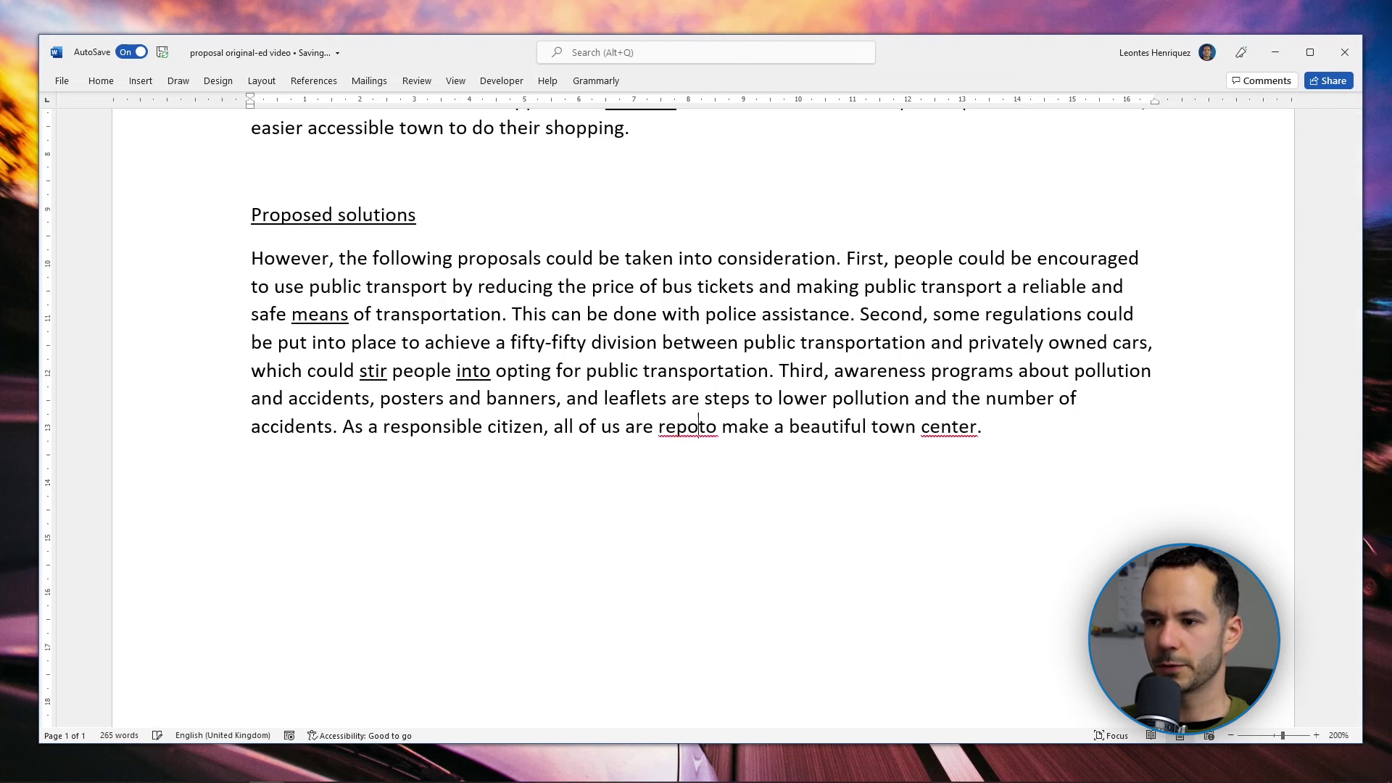
key(BackSpace)
key(BackSpace)
text(sponsible)
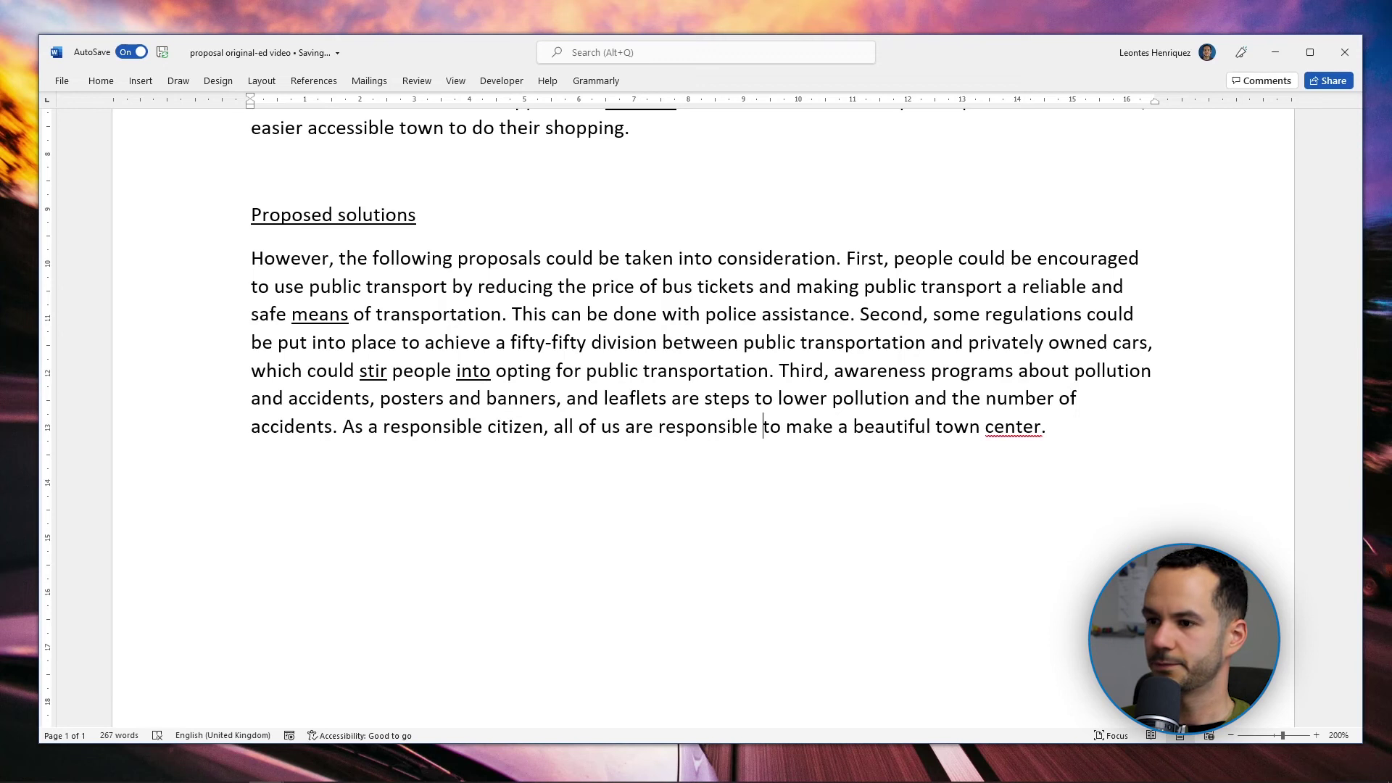
key(ctrl+Delete)
key(ctrl+Delete)
key(ctrl+Delete)
text(for maintaining )
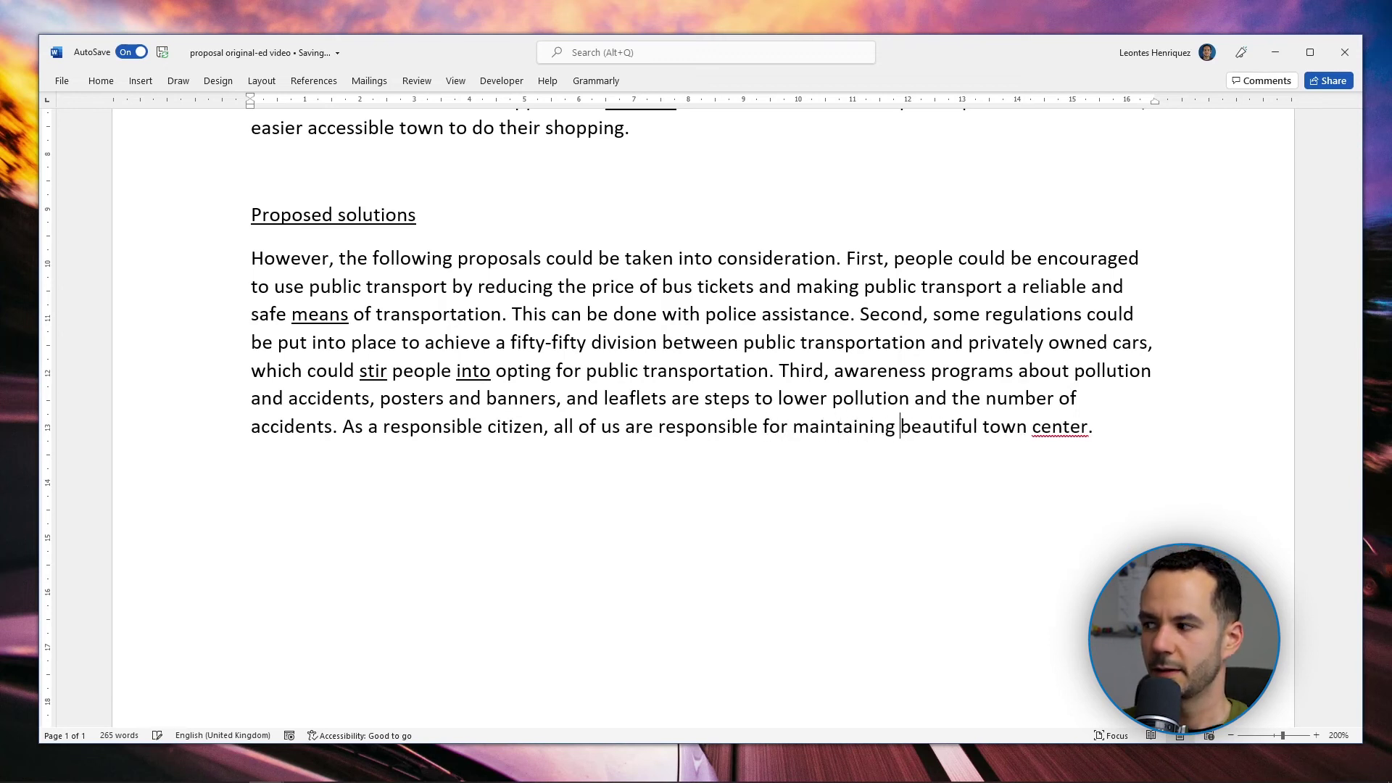
text(the)
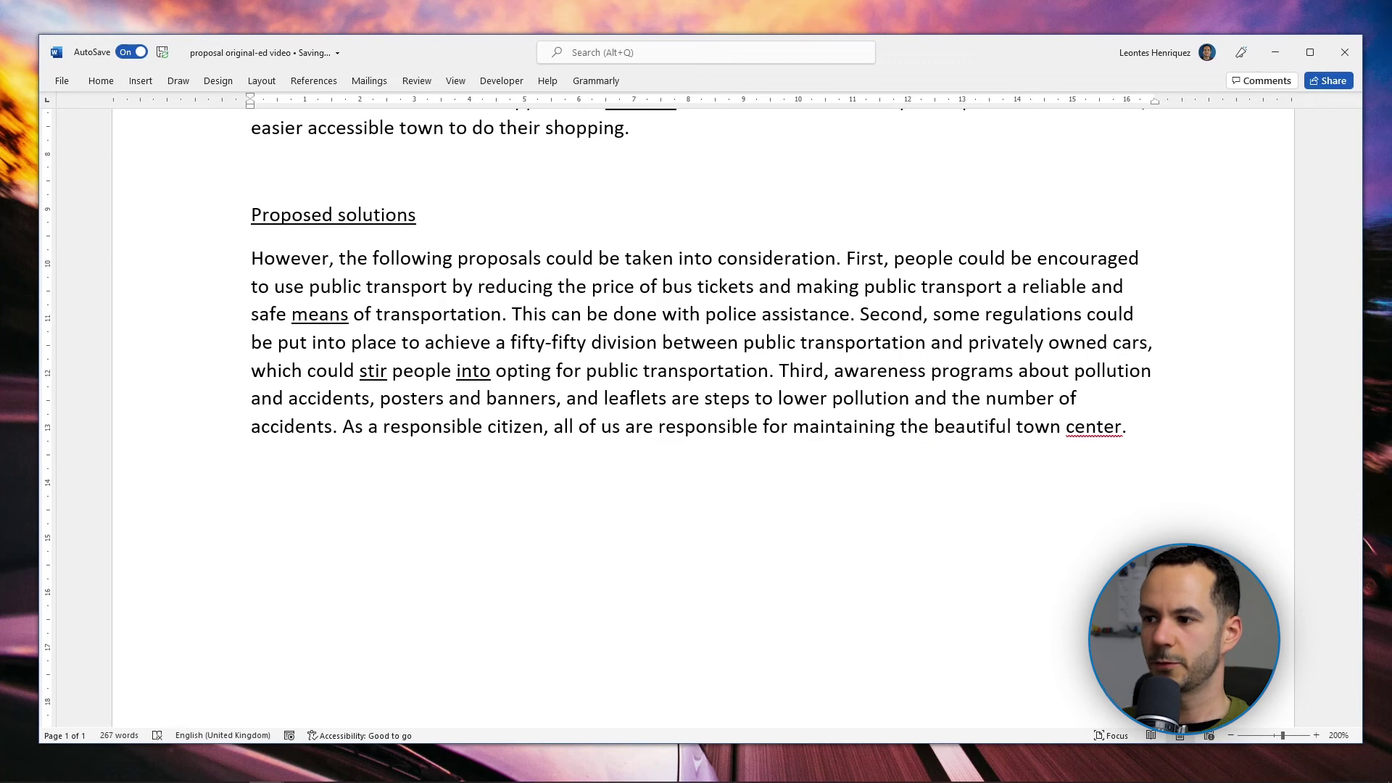
Correct 'center' to the British spelling 'centre'.
key(ctrl+Right)
key(ctrl+Right)
key(Right)
key(Right)
key(Right)
key(Right)
key(Delete)
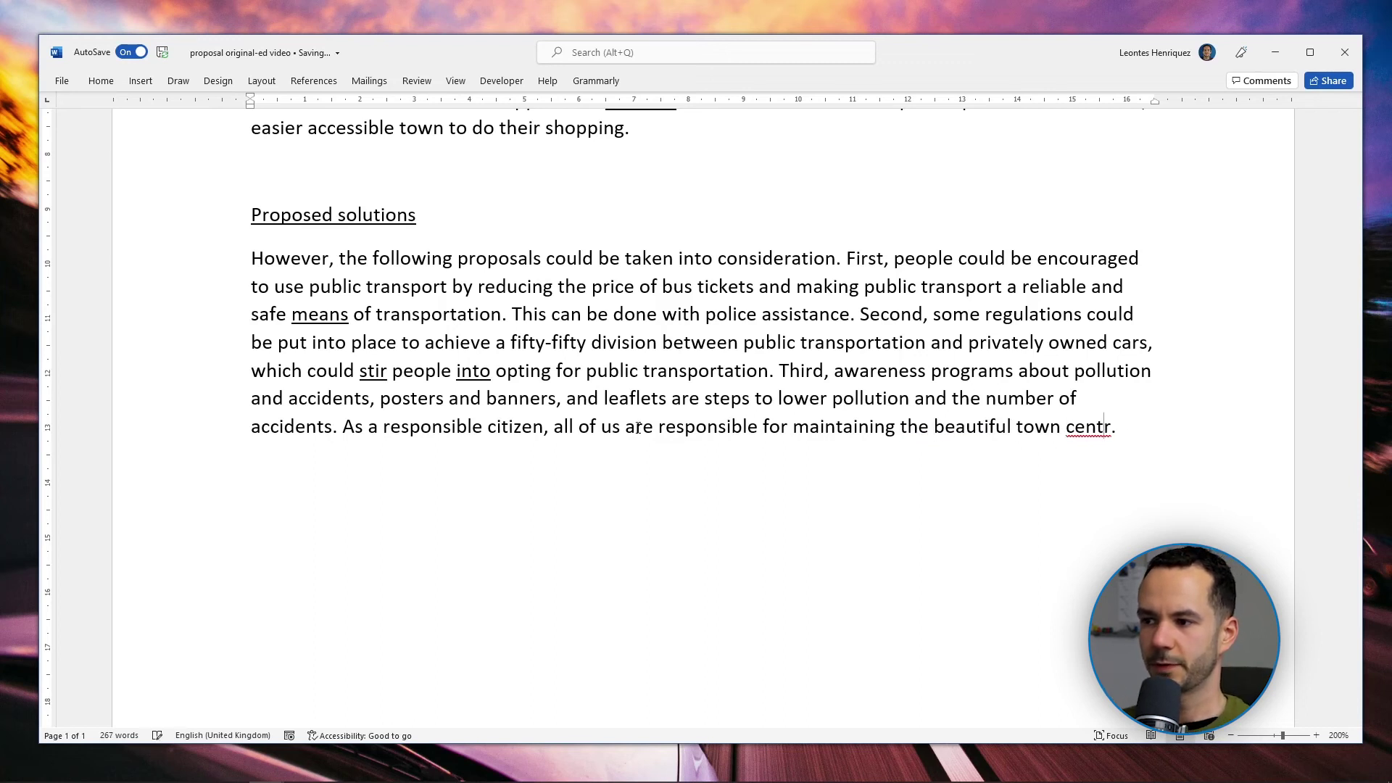
key(Right)
text(e)
scroll(978, 440, up, 1)
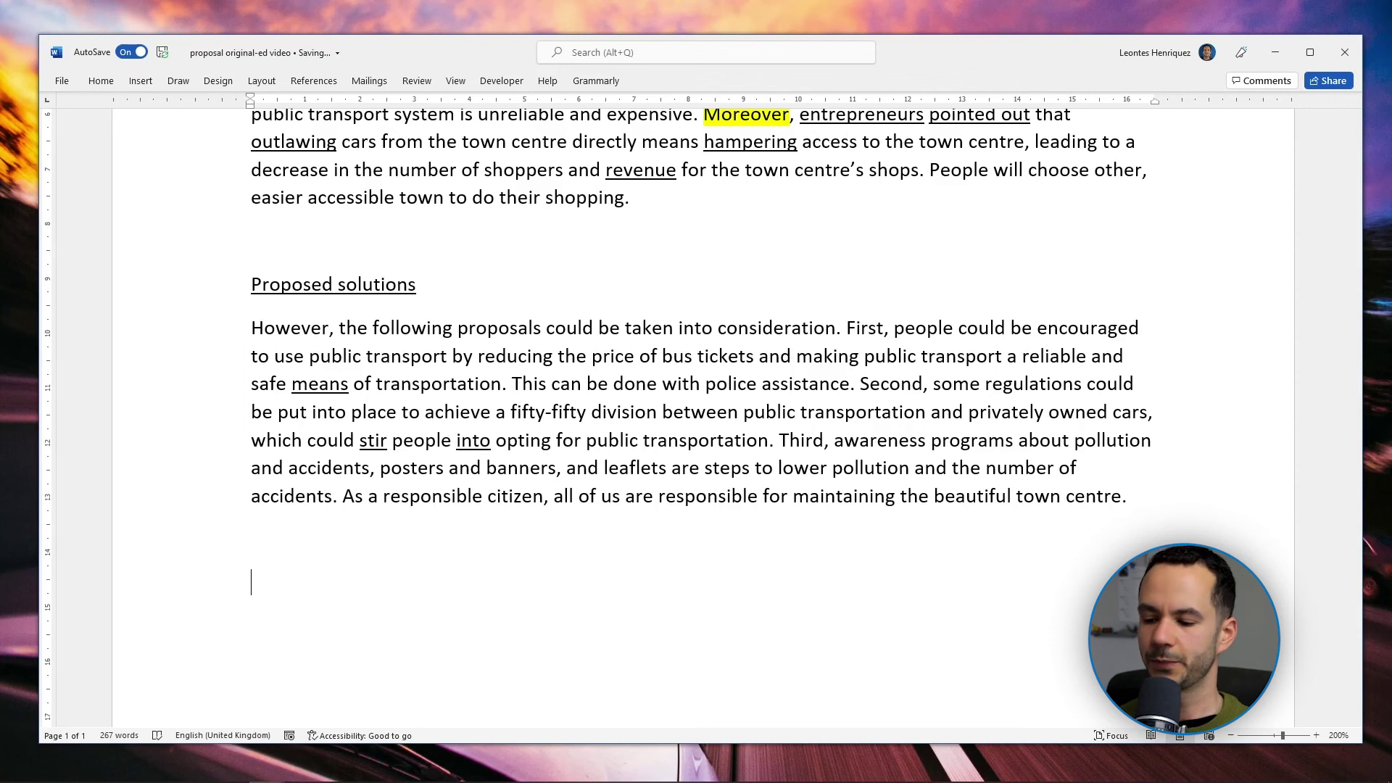
Add the closing sentence 'Hopefully, these proposals will be taken into consideration.' and open a blank line above it.
text(Hopefully, )
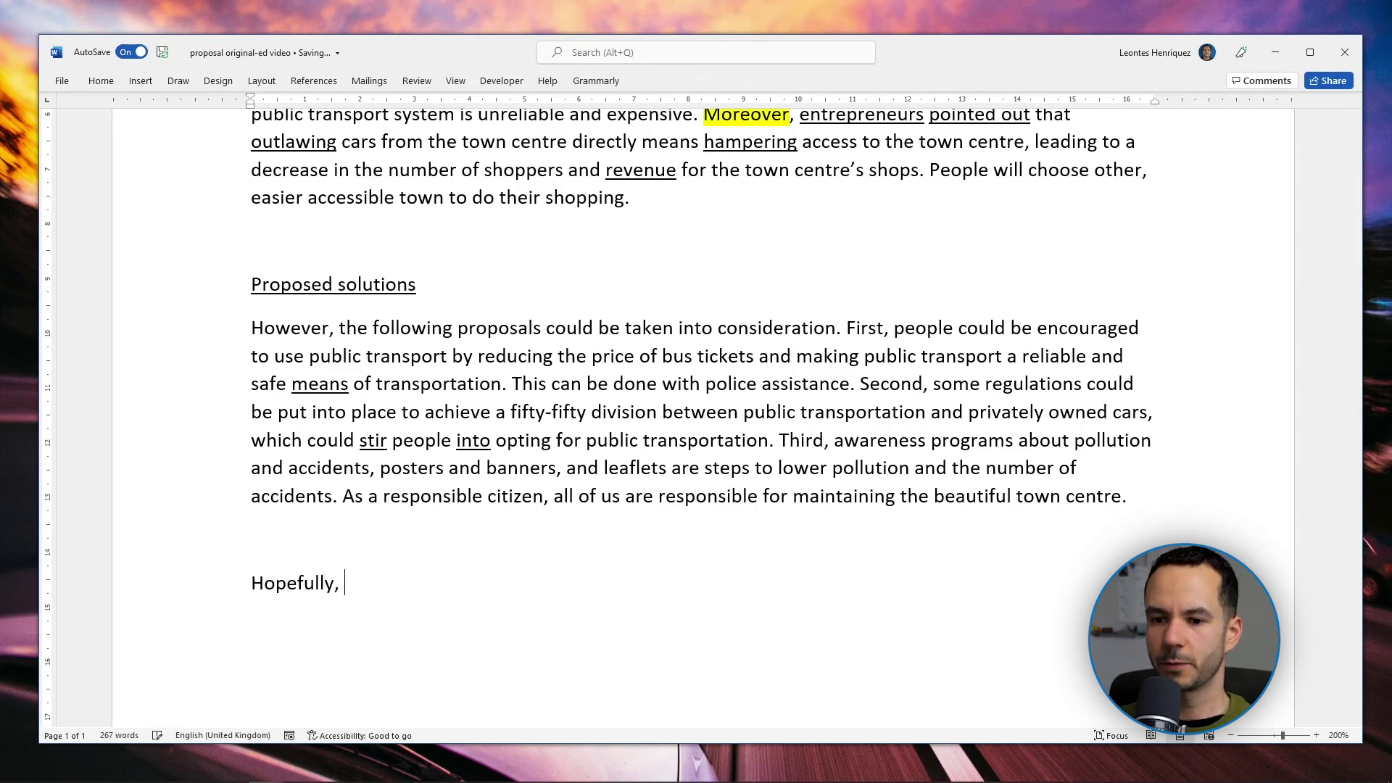
text(these )
text(pro)
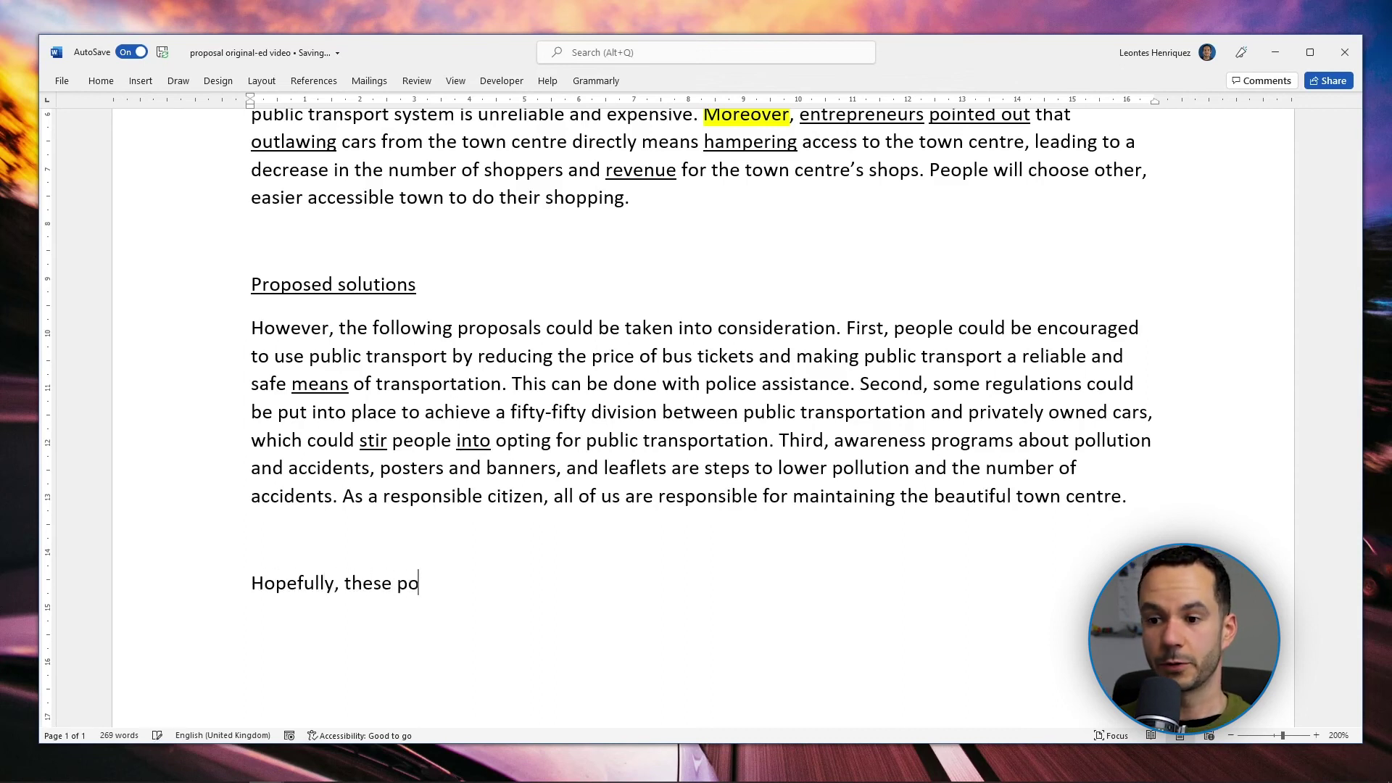
text(posals will )
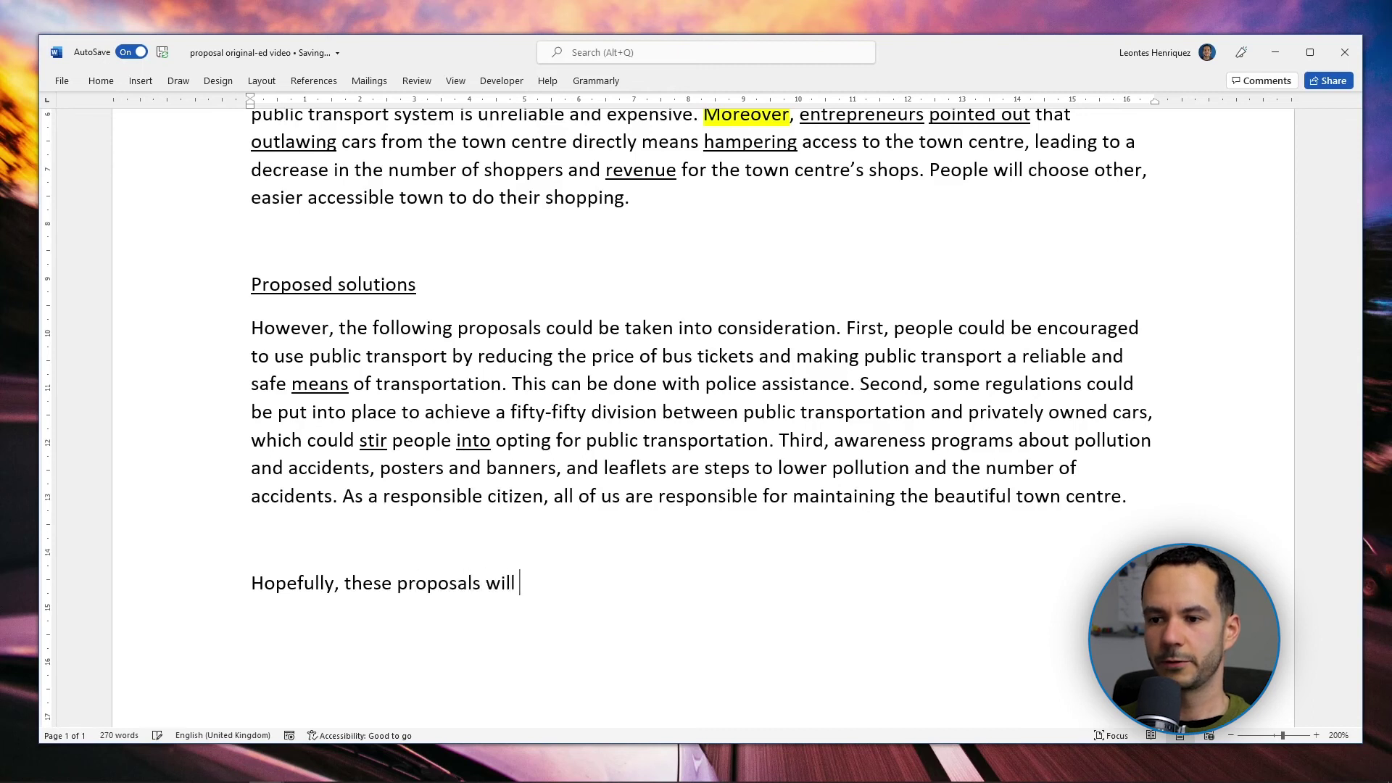
text(be taken into cons)
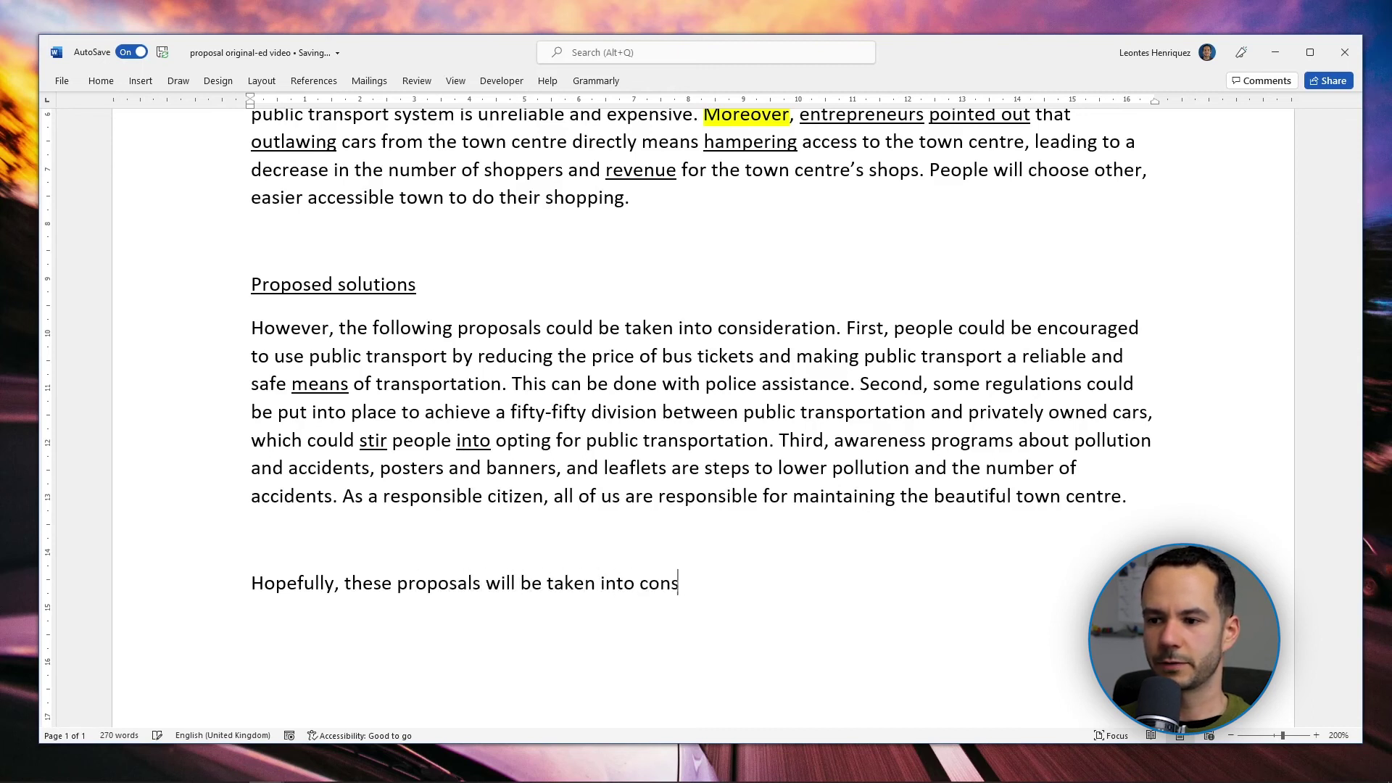
text(ideration.)
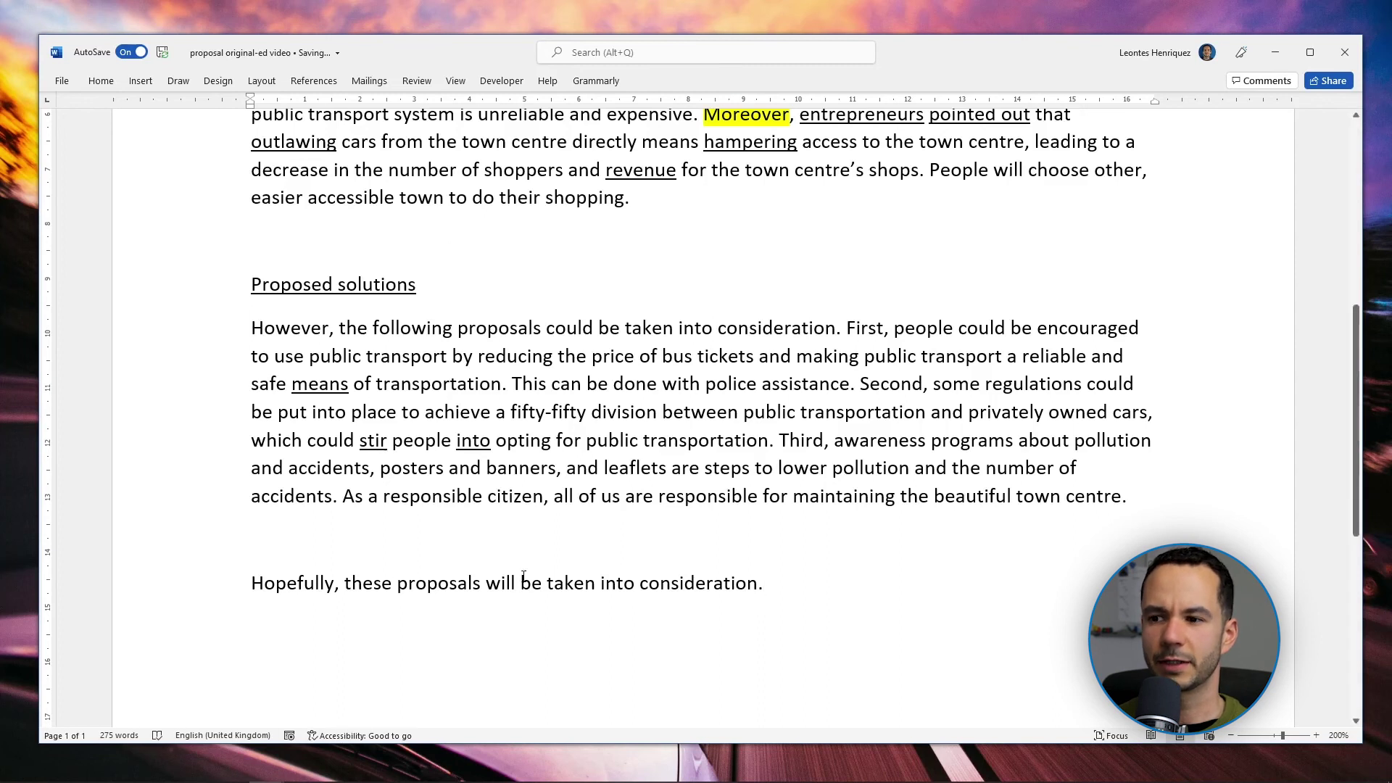
scroll(760, 585, up, 1)
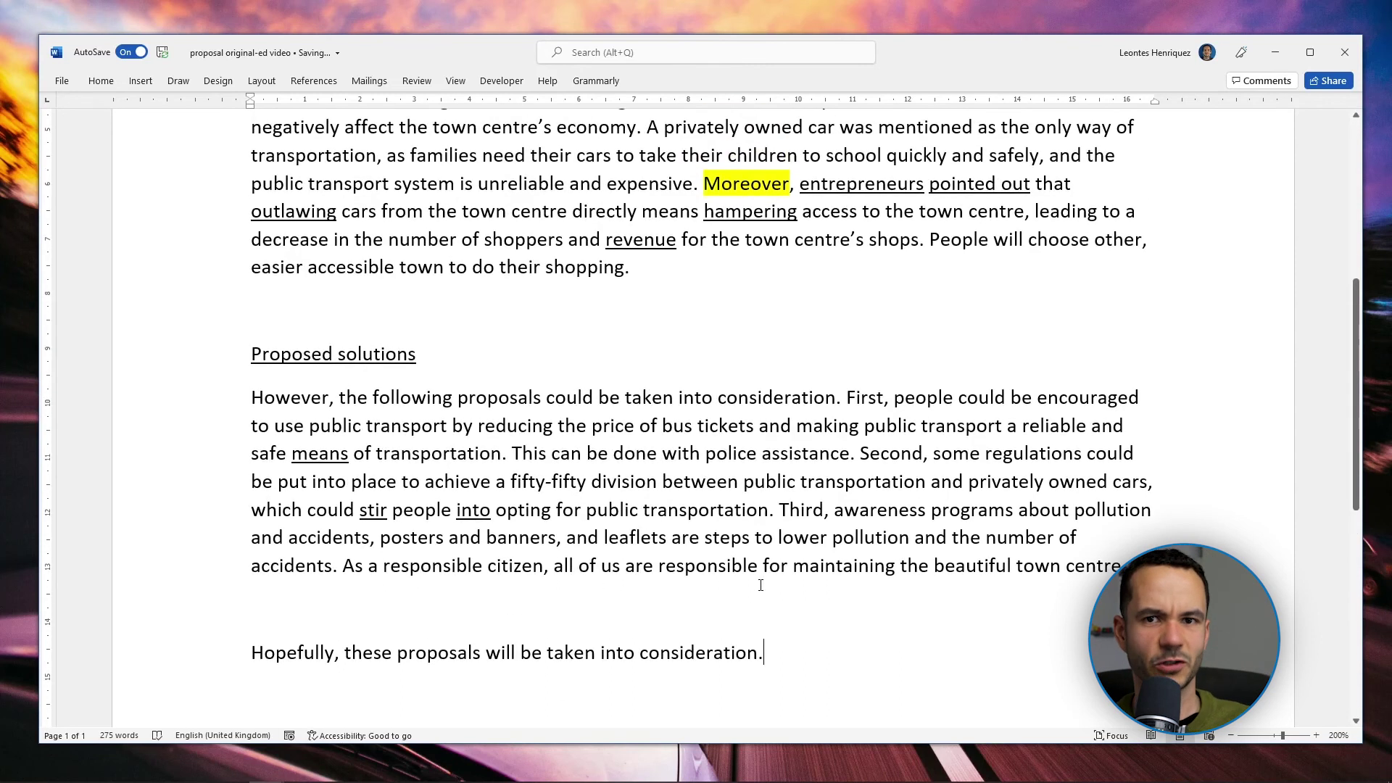
scroll(768, 413, up, 5)
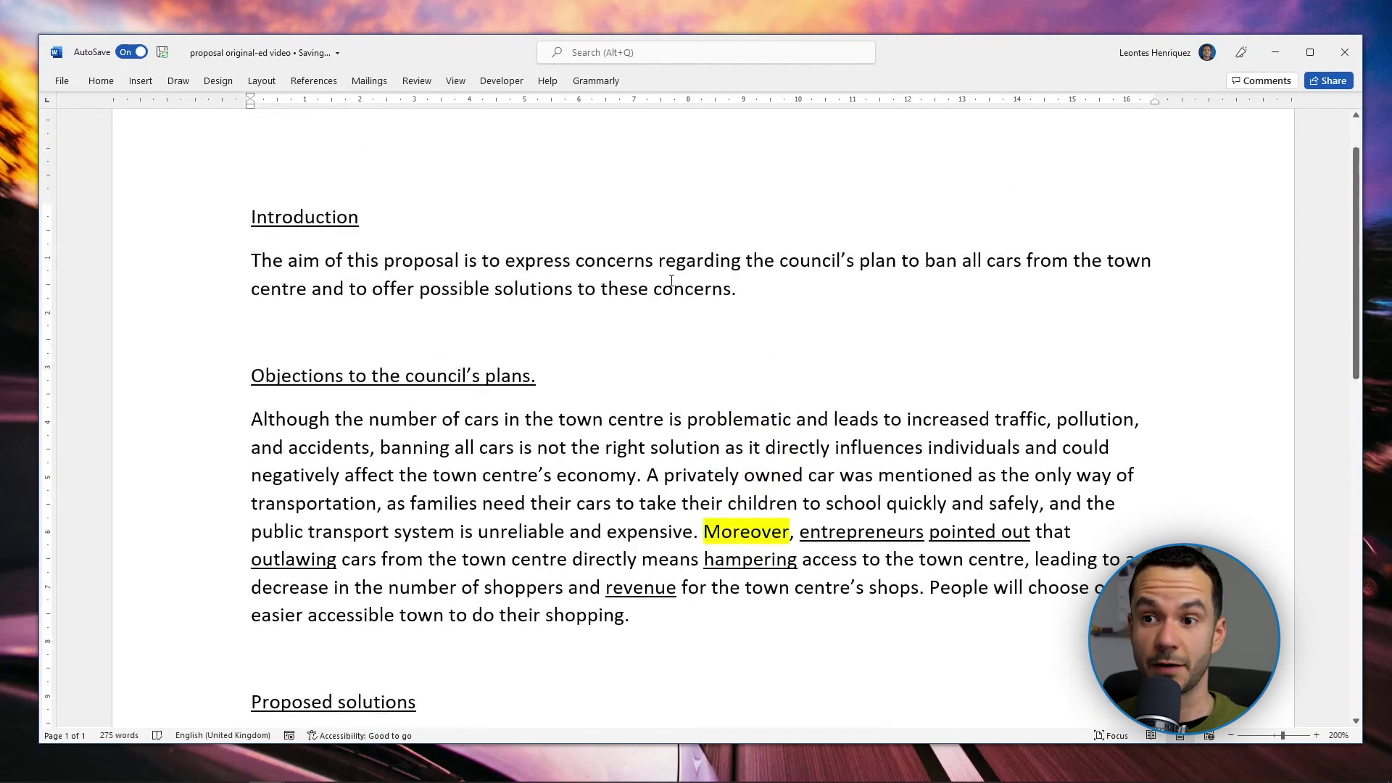
scroll(672, 281, down, 6)
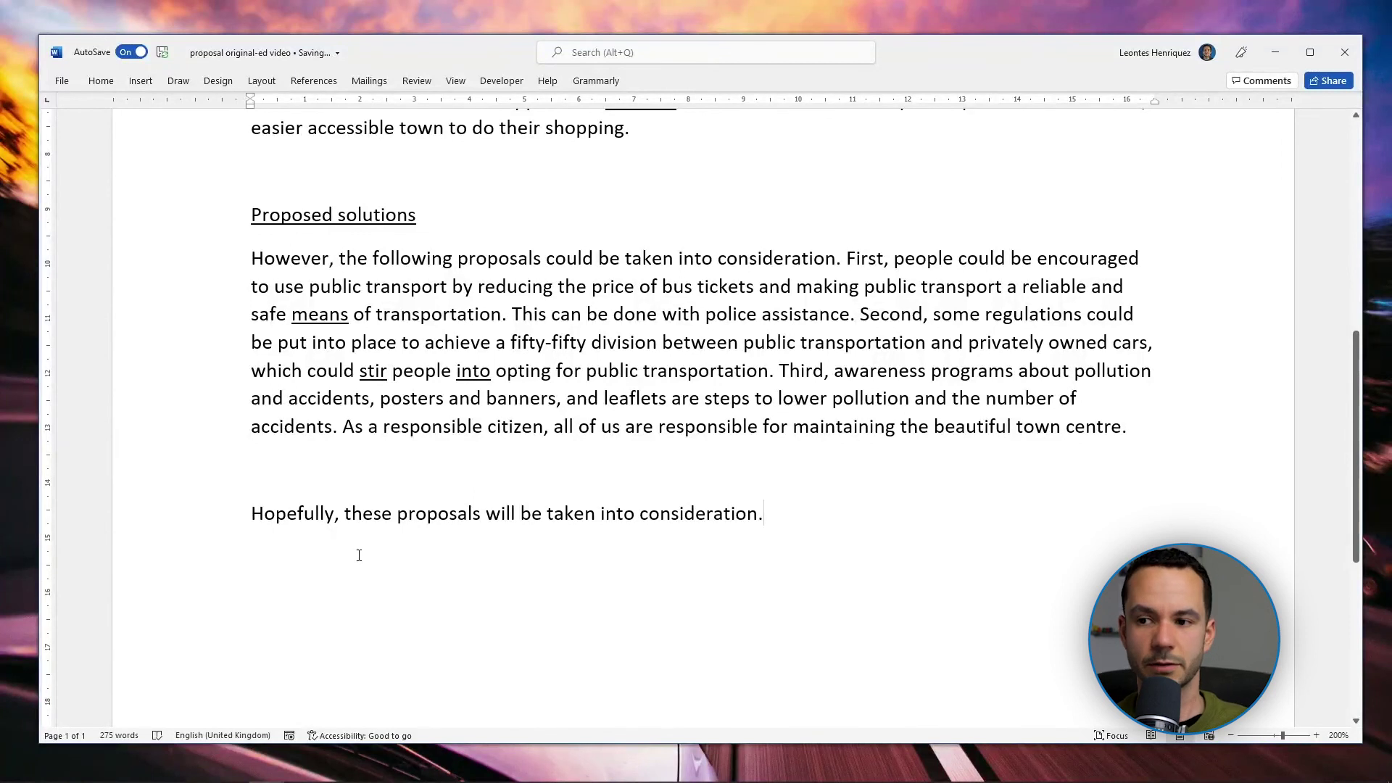
key(Return)
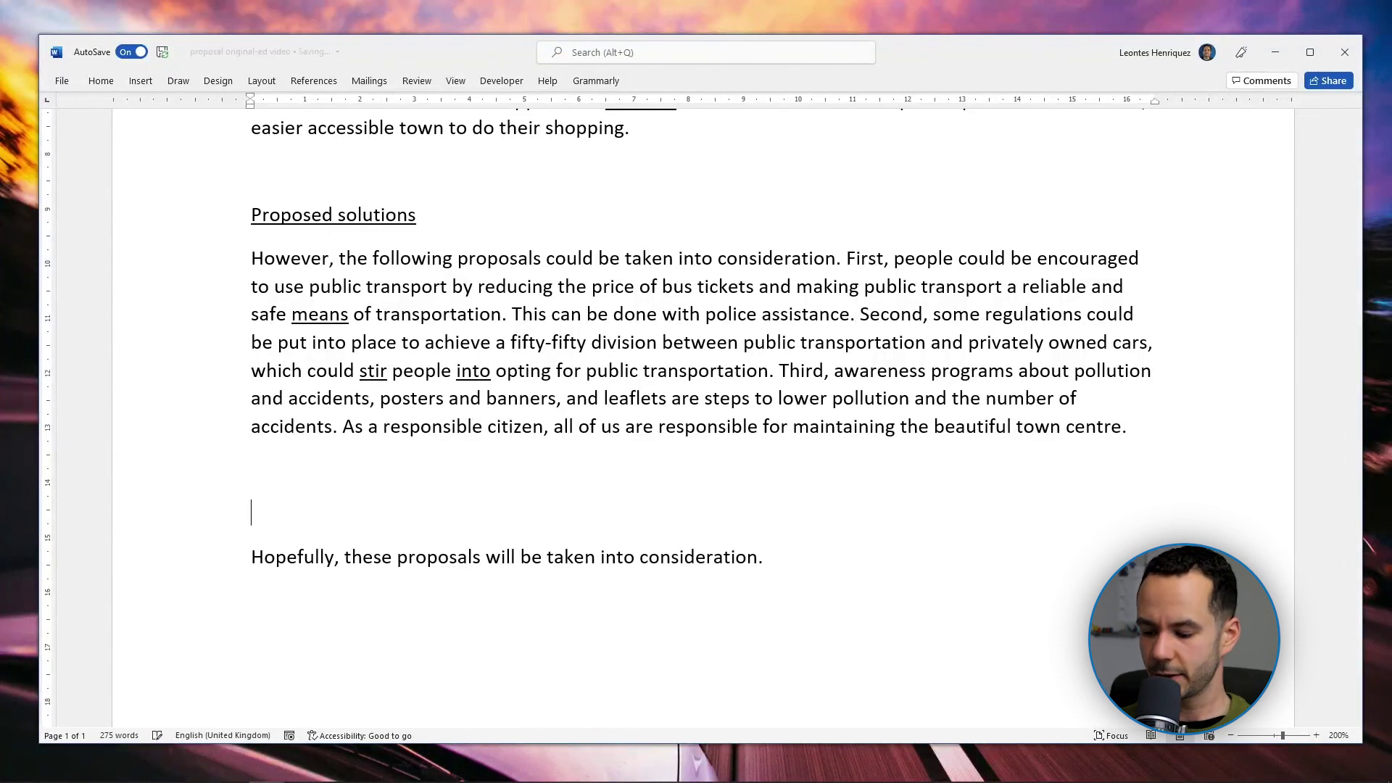
Type the underlined heading 'Conclusion' above the closing sentence.
text(Conclusion)
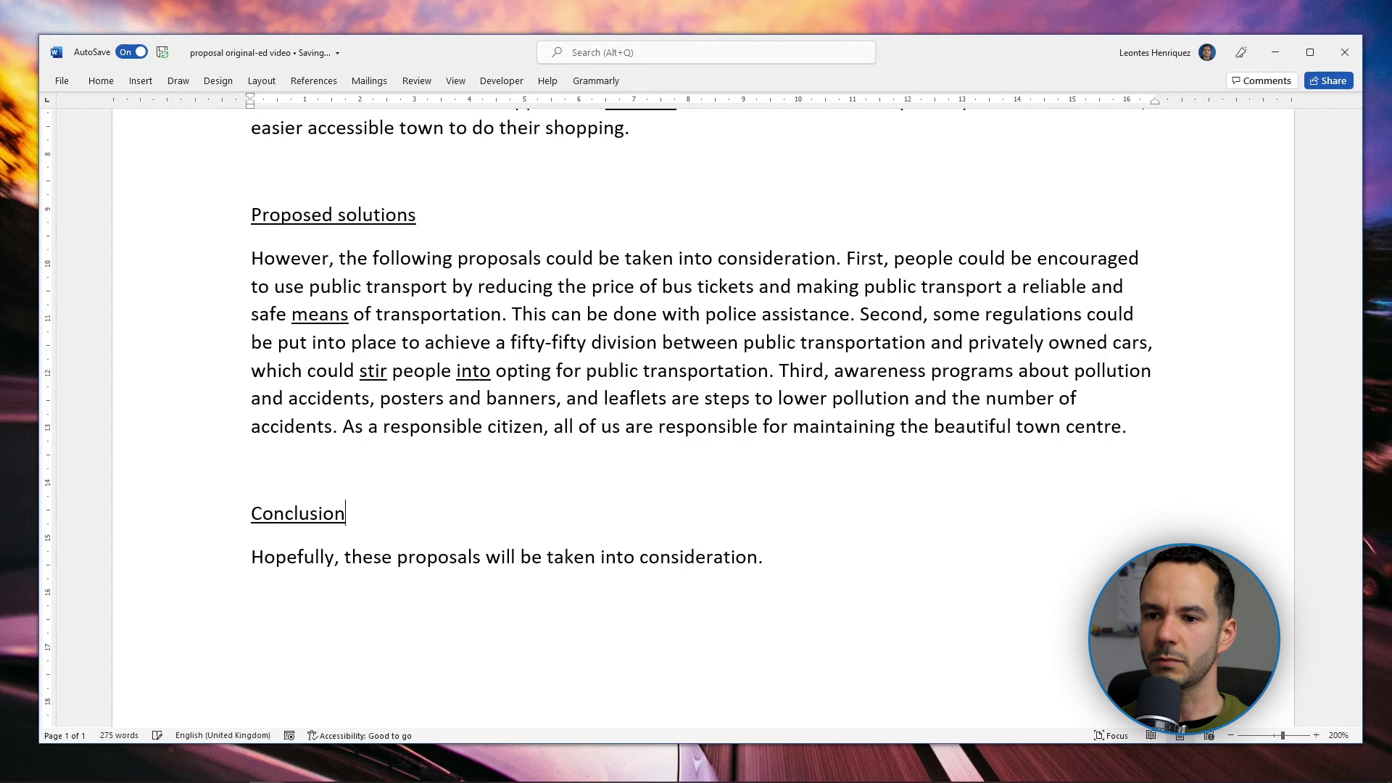
scroll(950, 594, down, 1)
scroll(913, 585, up, 1)
click(782, 574)
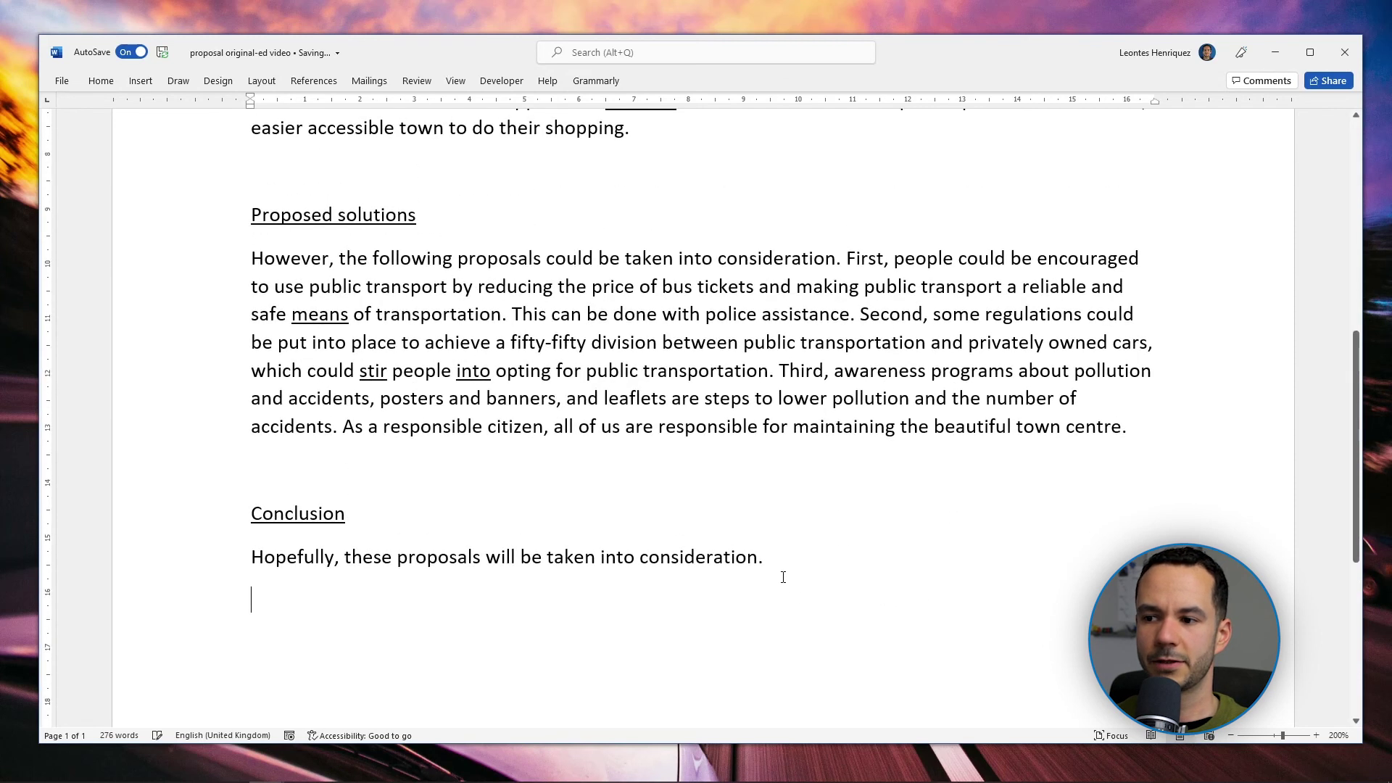
Scroll up through the essay to review the Introduction, objections and Proposed solutions sections.
scroll(783, 575, up, 1)
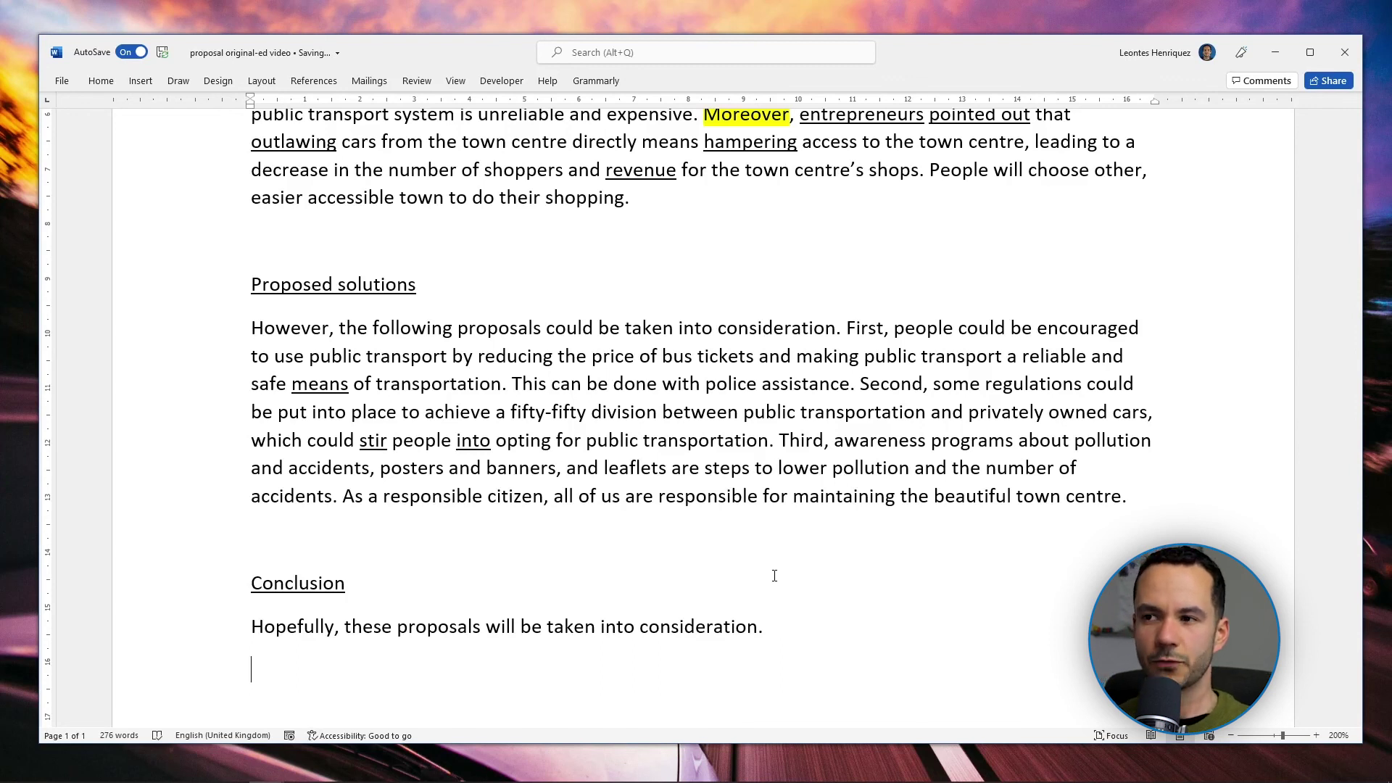
scroll(774, 575, up, 4)
scroll(761, 488, up, 3)
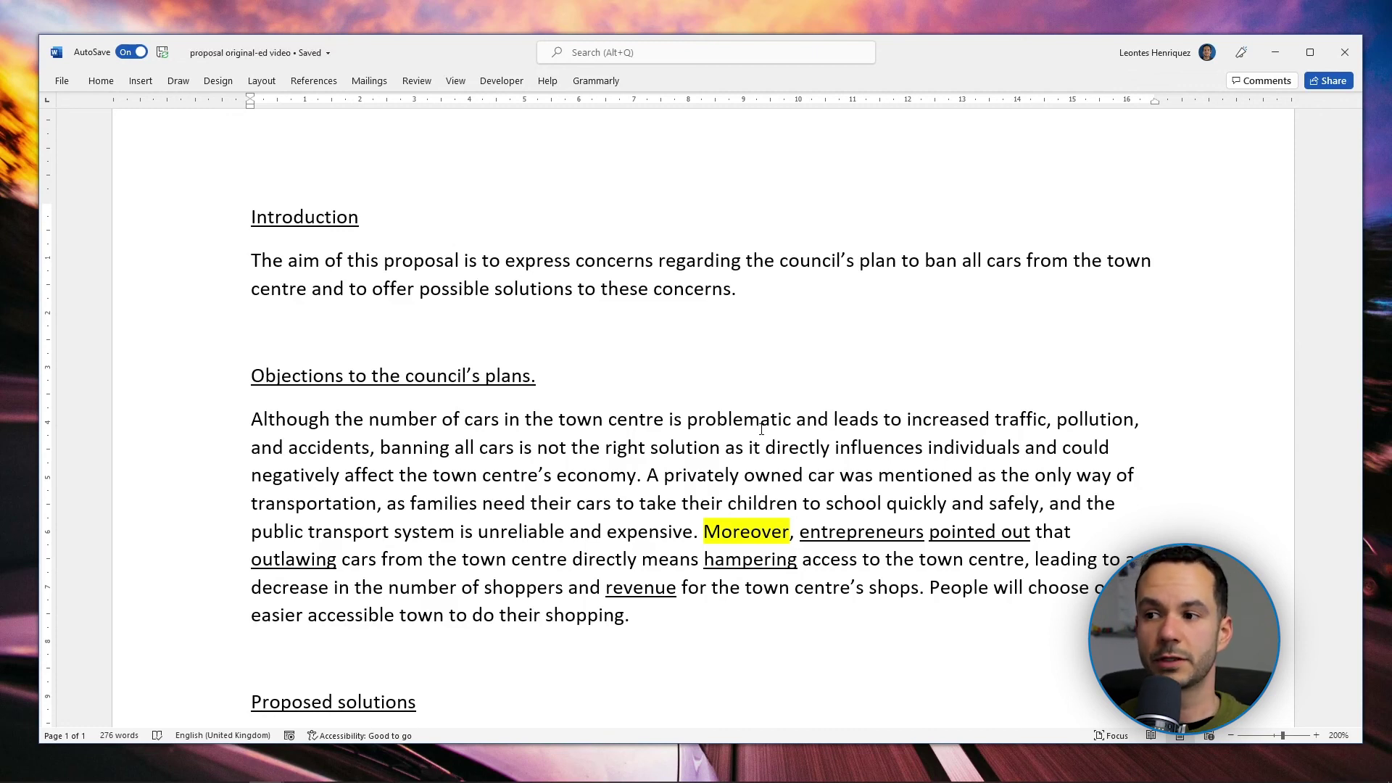
scroll(873, 398, down, 2)
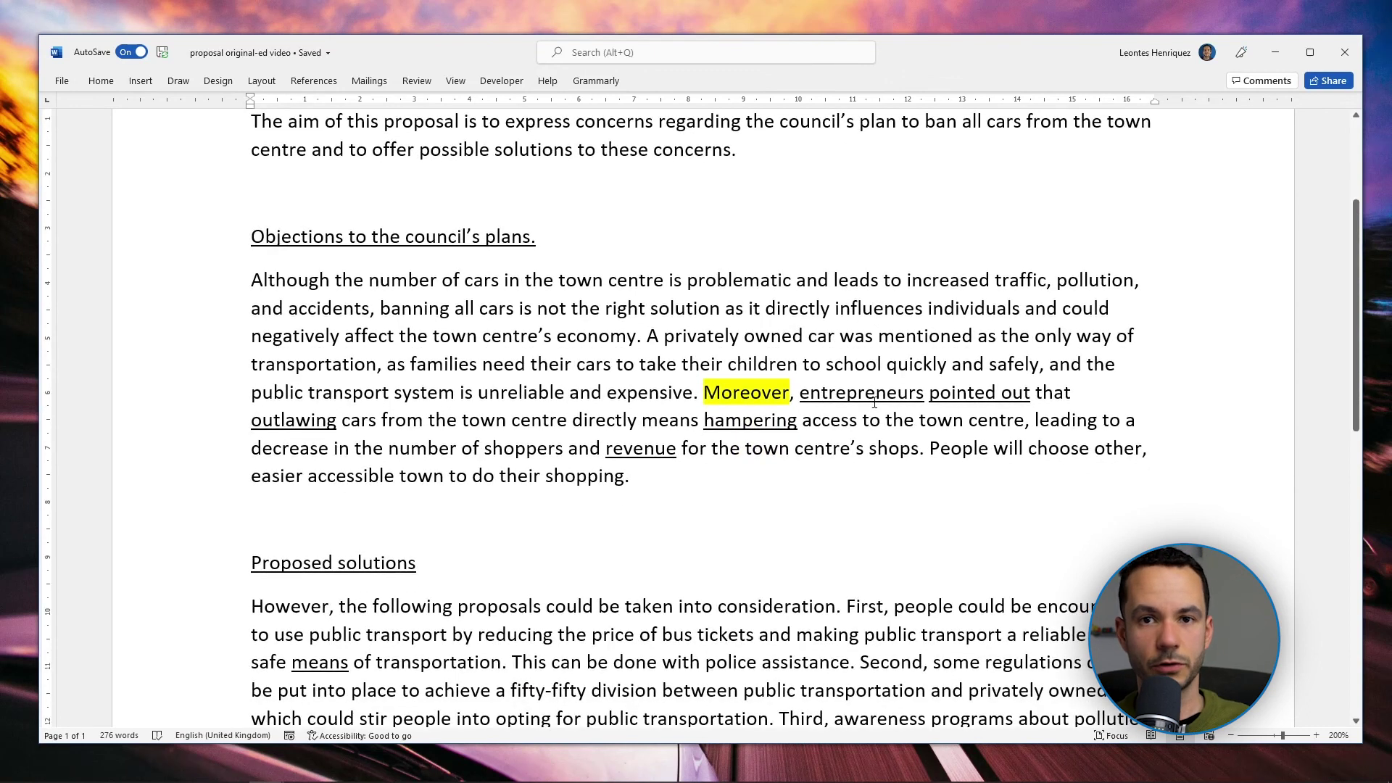